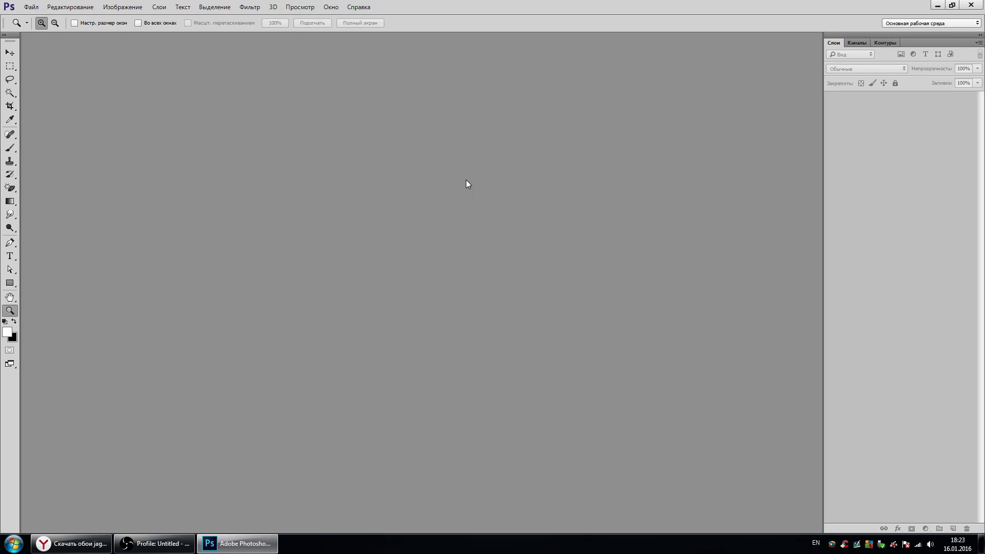
# Step: Create a new A4 document at 72 pixels/inch resolution
pyautogui.click(31, 7)
pyautogui.click(36, 15)
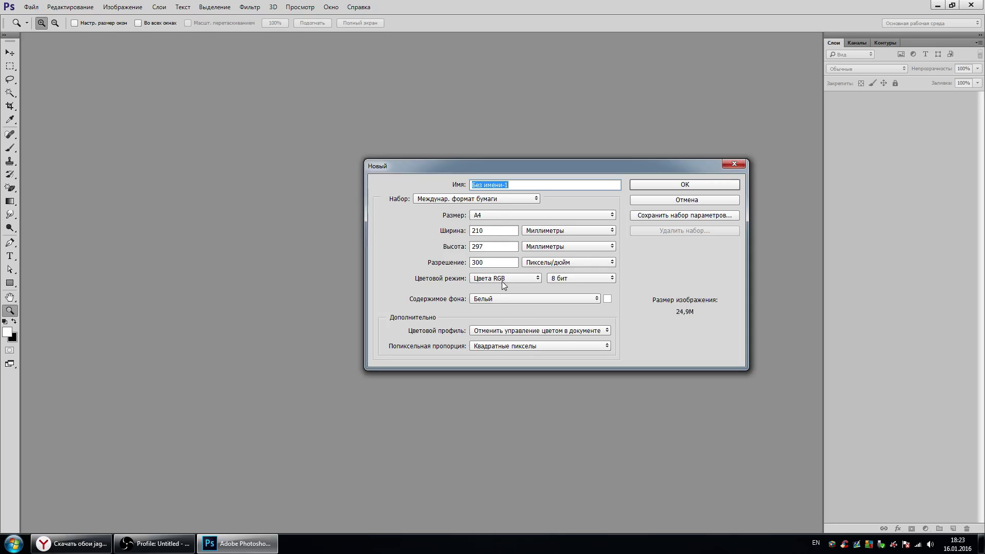
pyautogui.click(494, 262)
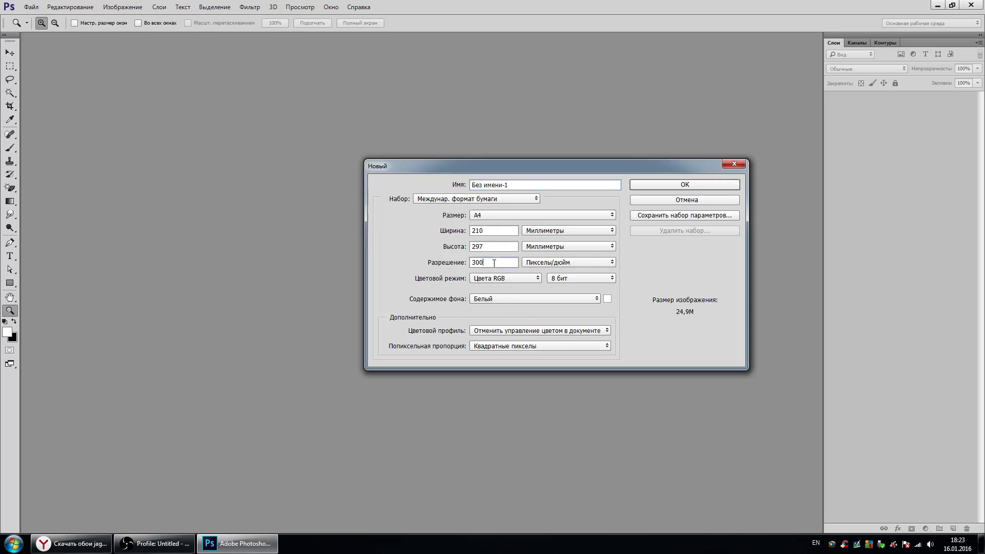
pyautogui.moveTo(493, 262); pyautogui.dragTo(441, 262)
pyautogui.write('72')
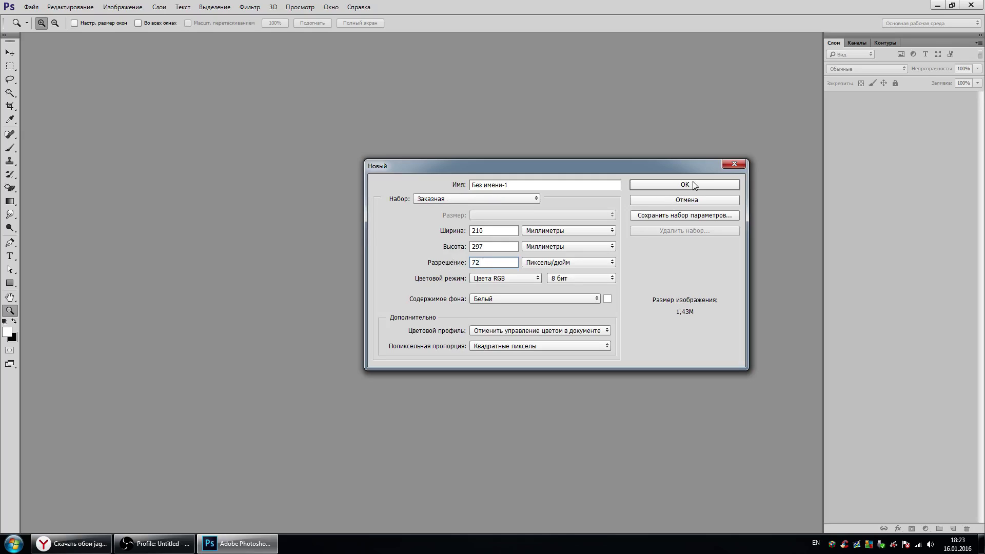
pyautogui.click(688, 186)
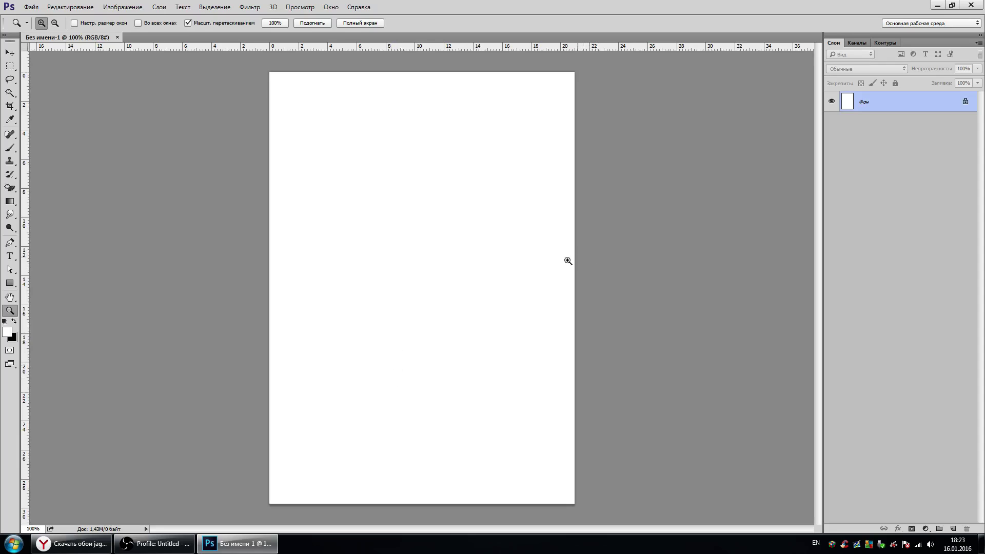
# Step: Copy the Jaguar wallpaper image from the browser and return to Photoshop
pyautogui.click(102, 543)
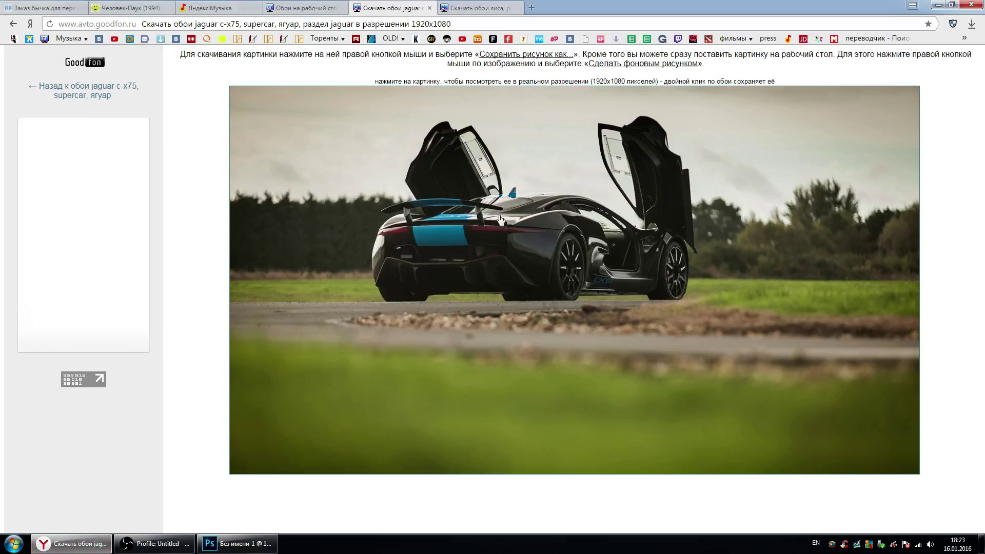
pyautogui.rightClick(451, 239)
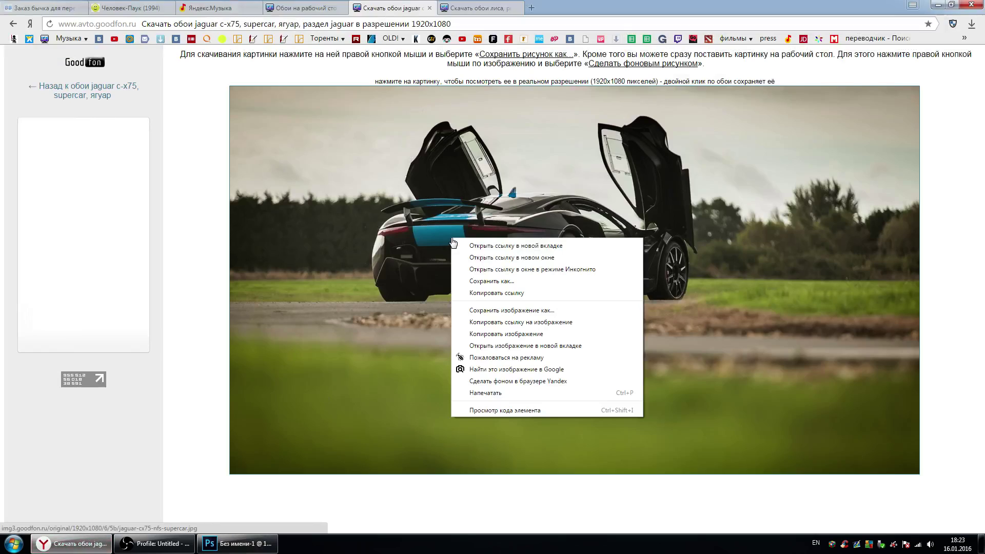
pyautogui.click(510, 334)
pyautogui.click(242, 543)
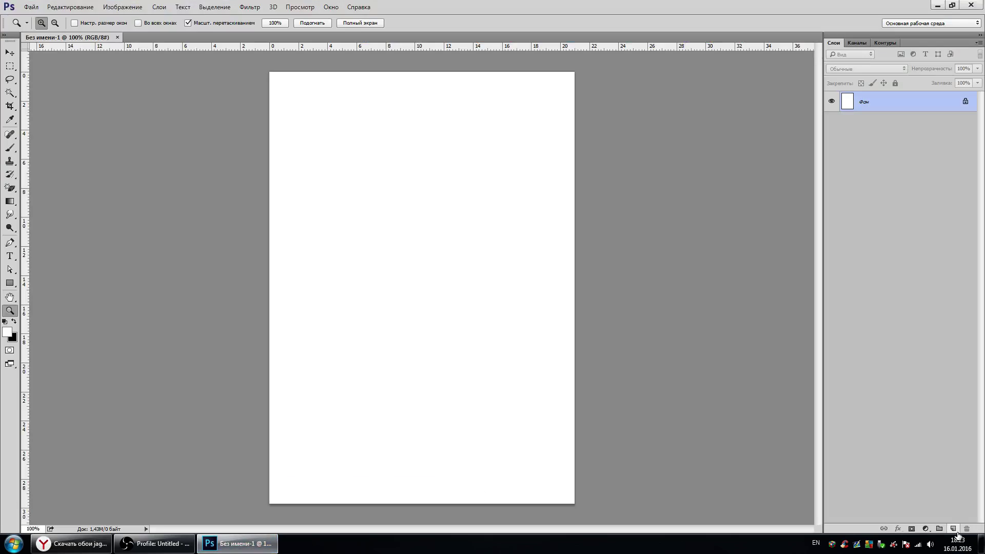
# Step: Paste the Jaguar photo onto a new layer, shift it left, hide it, and add another empty layer
pyautogui.click(952, 528)
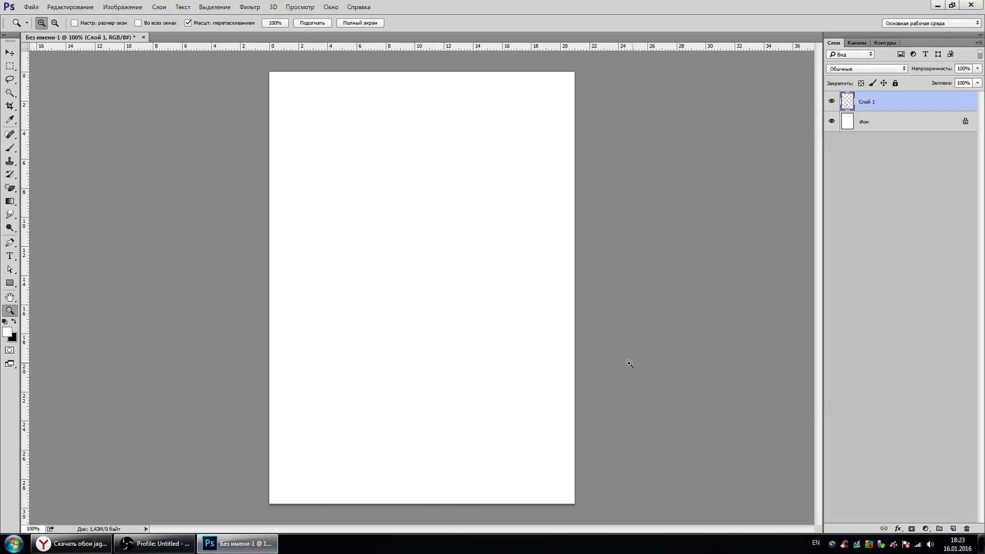
pyautogui.hotkey('ctrl', 'v')
pyautogui.click(10, 52)
pyautogui.moveTo(655, 305)
pyautogui.mouseDown()
pyautogui.moveTo(443, 296)
pyautogui.moveTo(495, 303)
pyautogui.mouseUp()
pyautogui.click(831, 102)
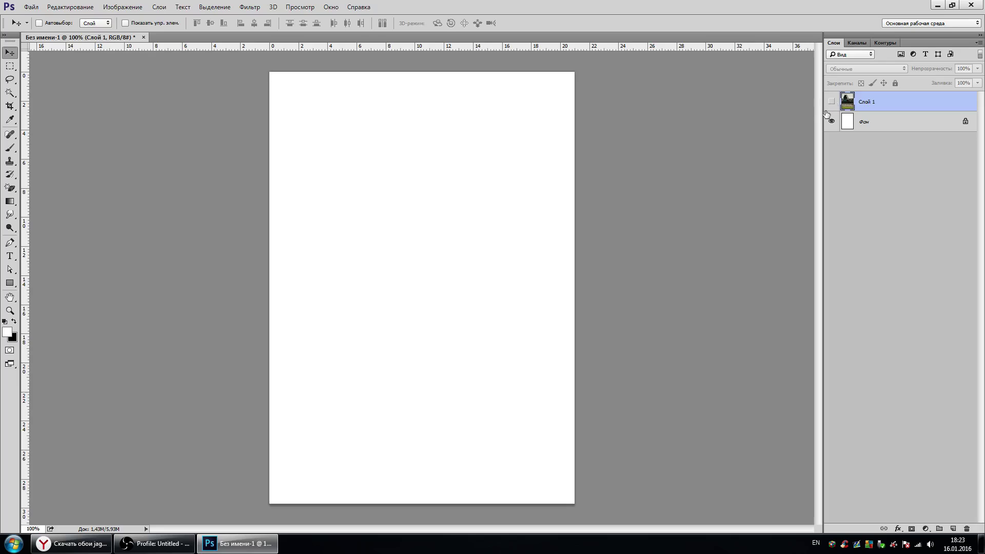
pyautogui.click(953, 529)
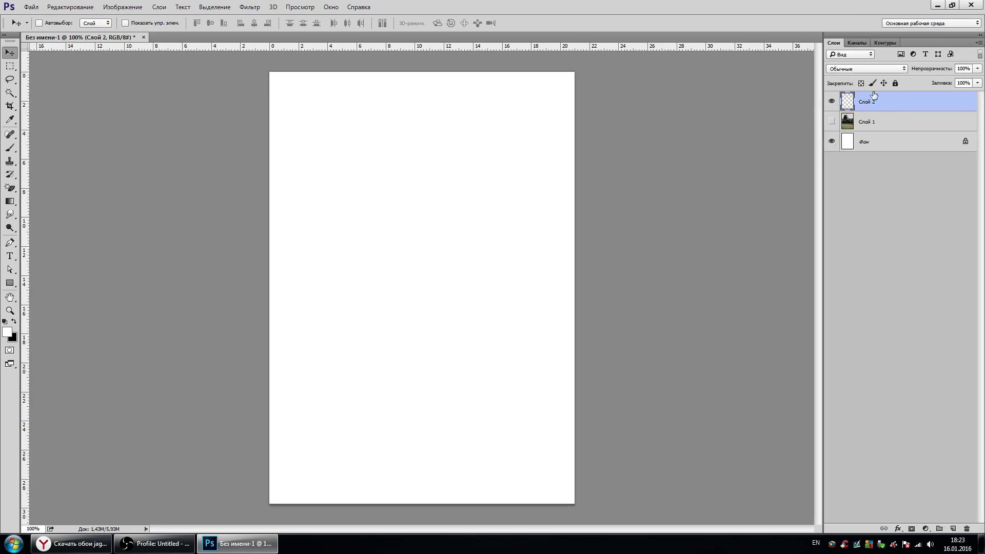
# Step: Paint a thick black zigzag and a round dot with a size-90 black brush
pyautogui.click(10, 148)
pyautogui.click(14, 321)
pyautogui.rightClick(396, 297)
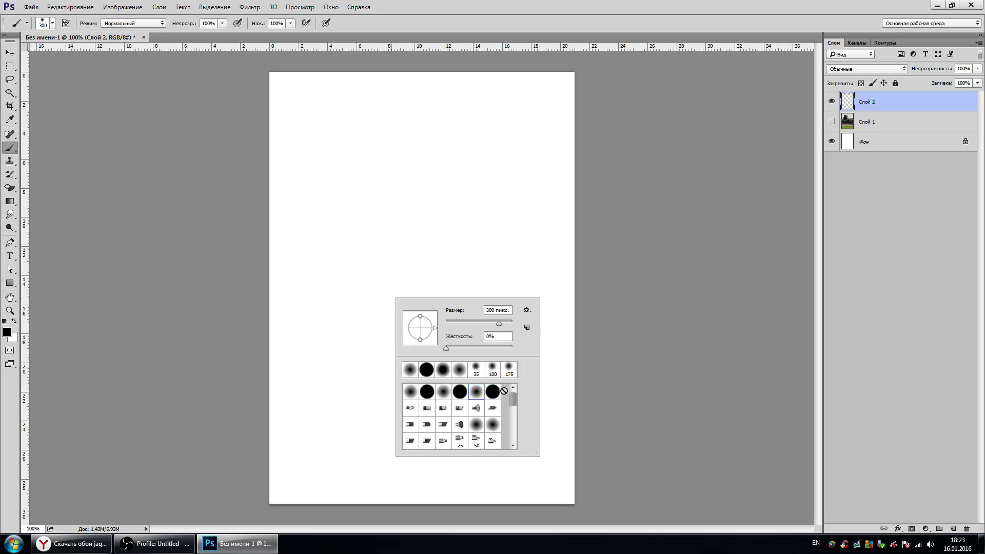
pyautogui.press('Escape')
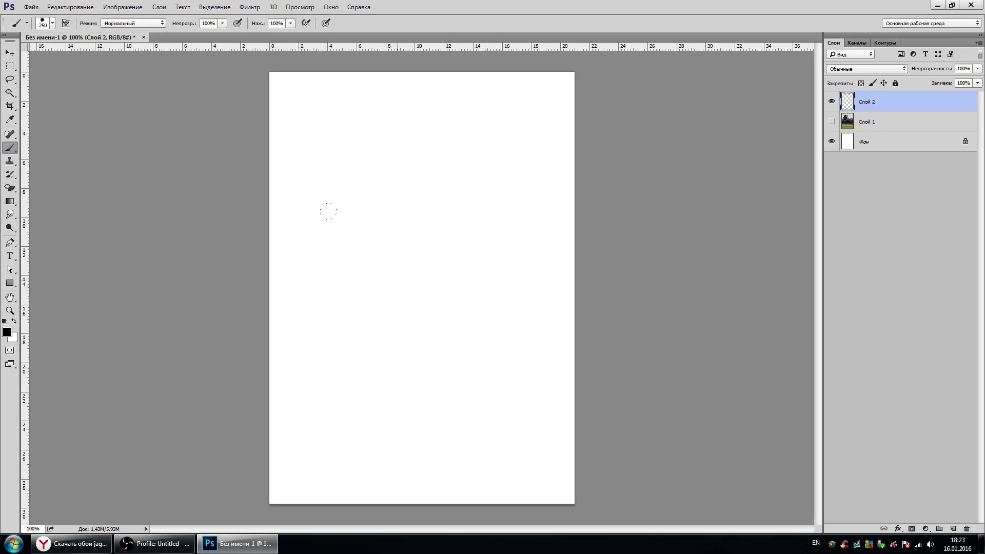
pyautogui.press('[')
pyautogui.press('[')
pyautogui.press('[')
pyautogui.moveTo(324, 259)
pyautogui.mouseDown()
pyautogui.moveTo(396, 136)
pyautogui.moveTo(346, 290)
pyautogui.moveTo(363, 308)
pyautogui.moveTo(439, 333)
pyautogui.moveTo(397, 440)
pyautogui.mouseUp()
pyautogui.click(529, 128)
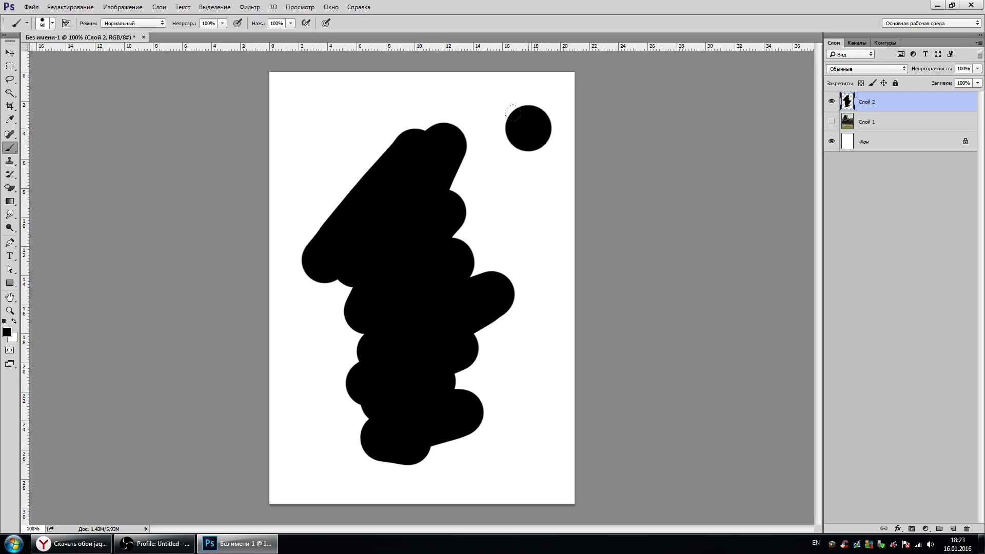
pyautogui.click(13, 54)
# Step: Move the photo layer above the painted layer and toggle its visibility to compare
pyautogui.moveTo(907, 121); pyautogui.dragTo(907, 102)
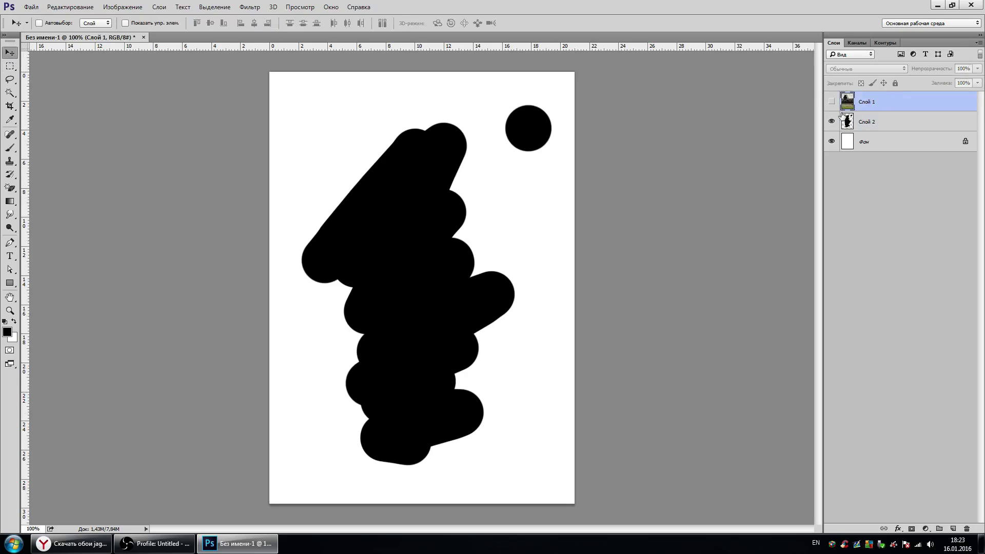
pyautogui.click(831, 101)
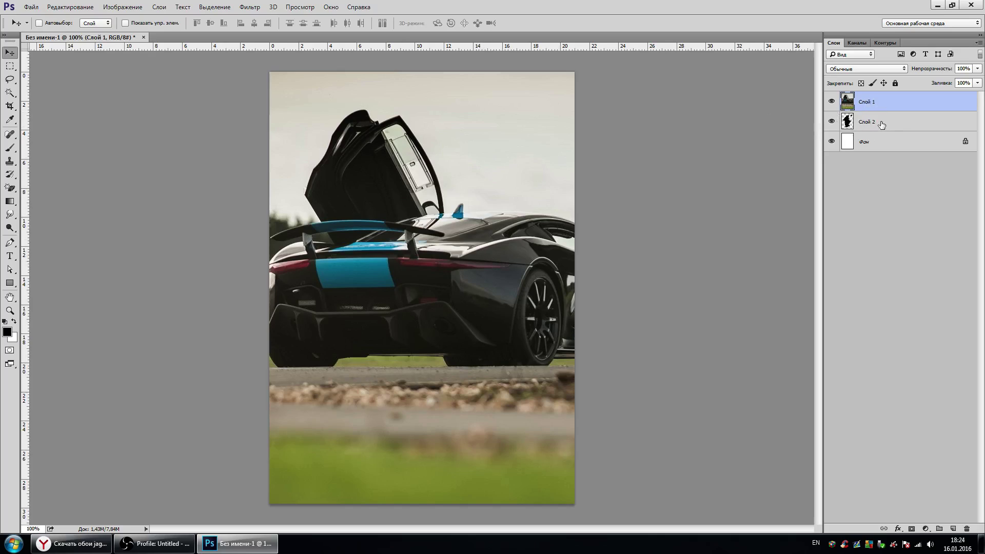
pyautogui.click(831, 103)
pyautogui.click(831, 102)
pyautogui.click(831, 102)
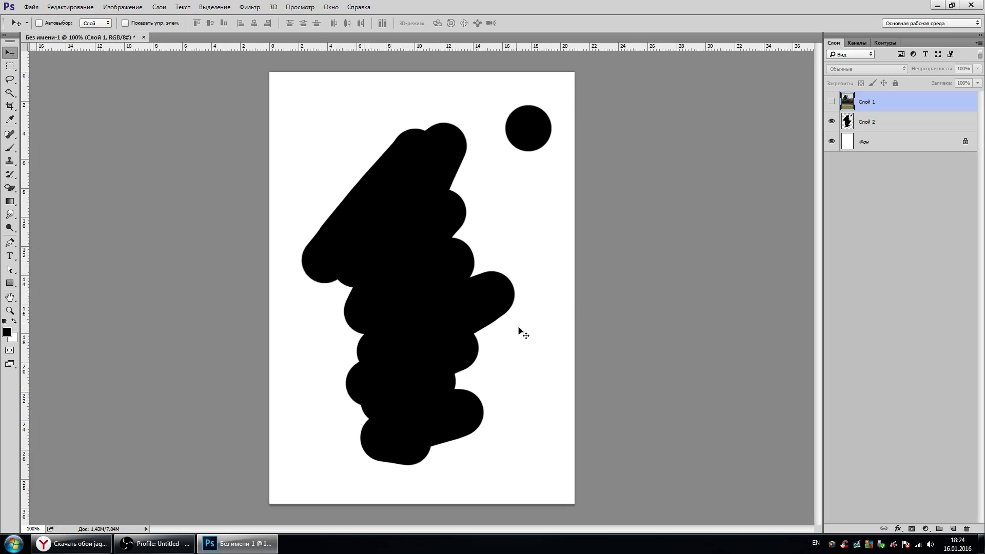
pyautogui.click(831, 102)
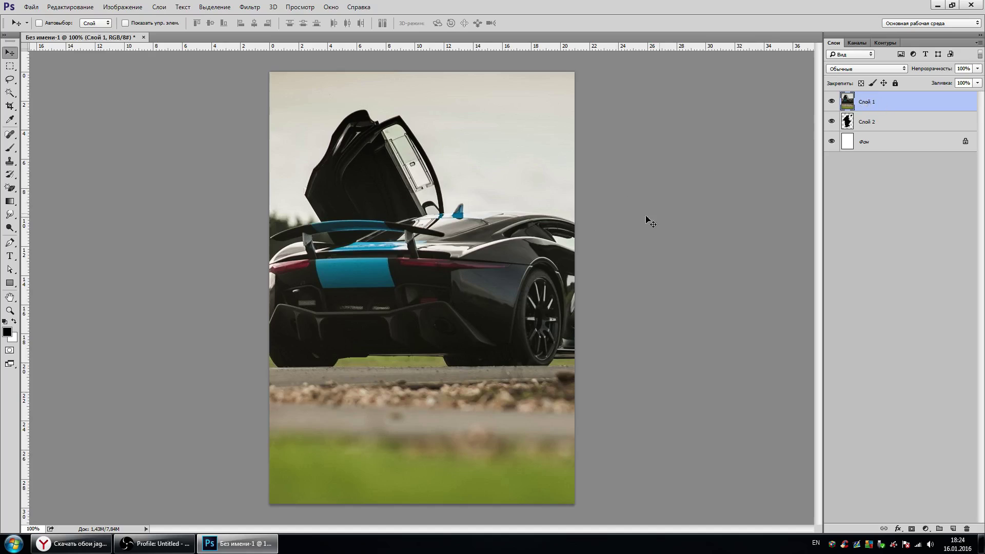
pyautogui.click(831, 101)
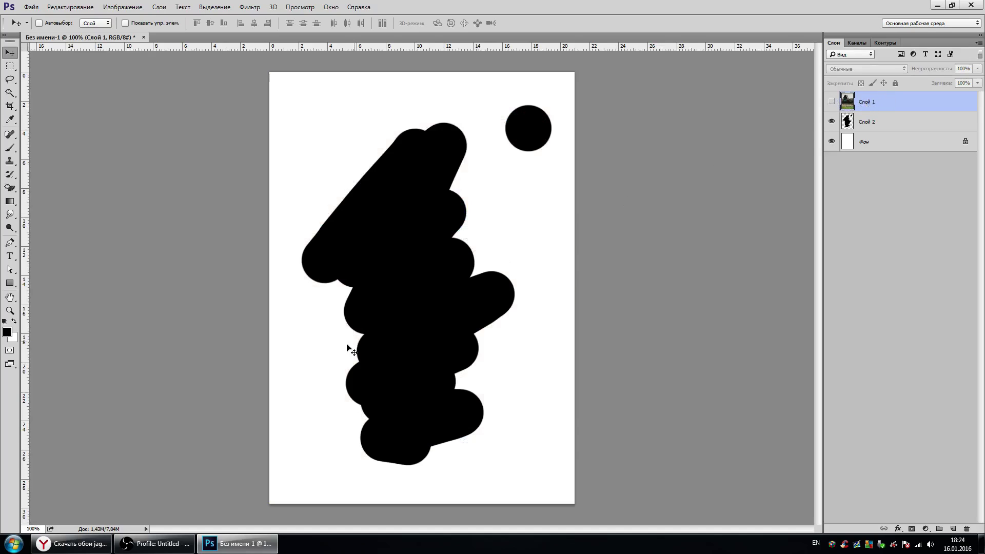
pyautogui.click(831, 101)
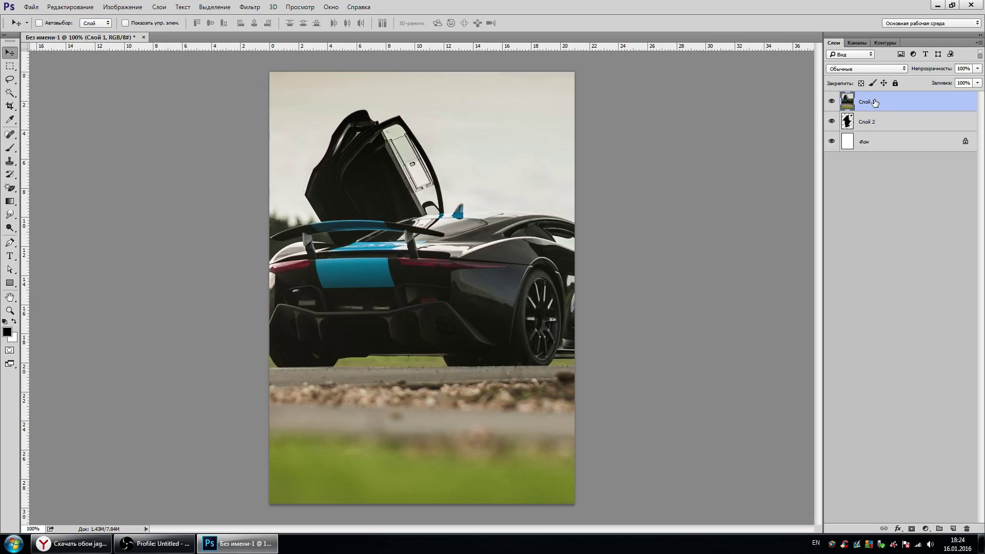
# Step: Clip the photo layer to the painted shapes and reposition the car inside them
pyautogui.rightClick(882, 101)
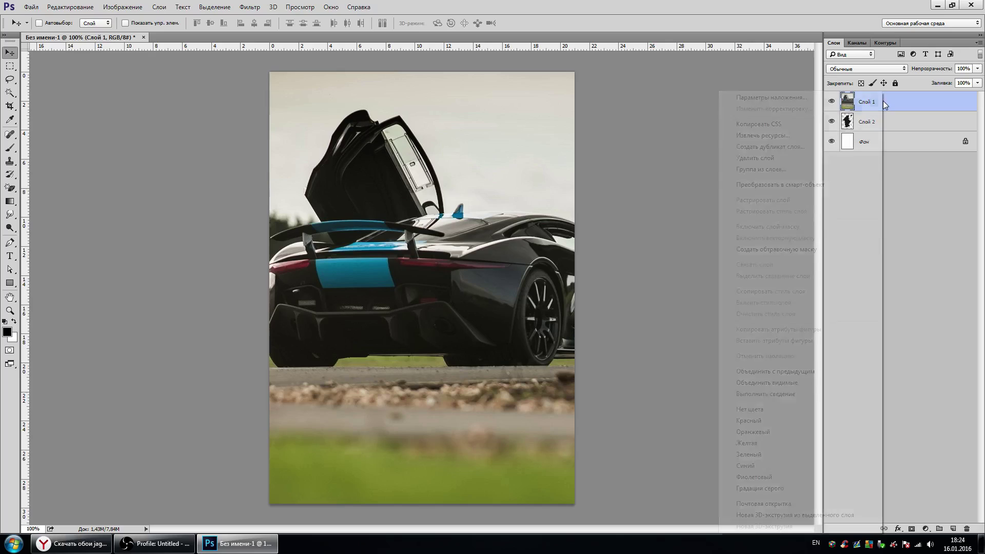
pyautogui.click(774, 250)
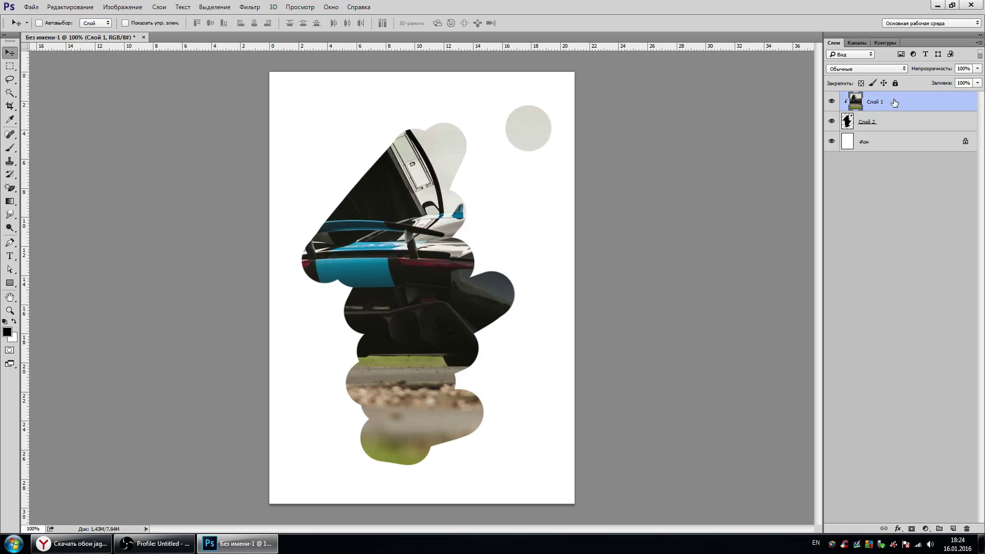
pyautogui.hotkey('ctrl', 'alt', 'g')
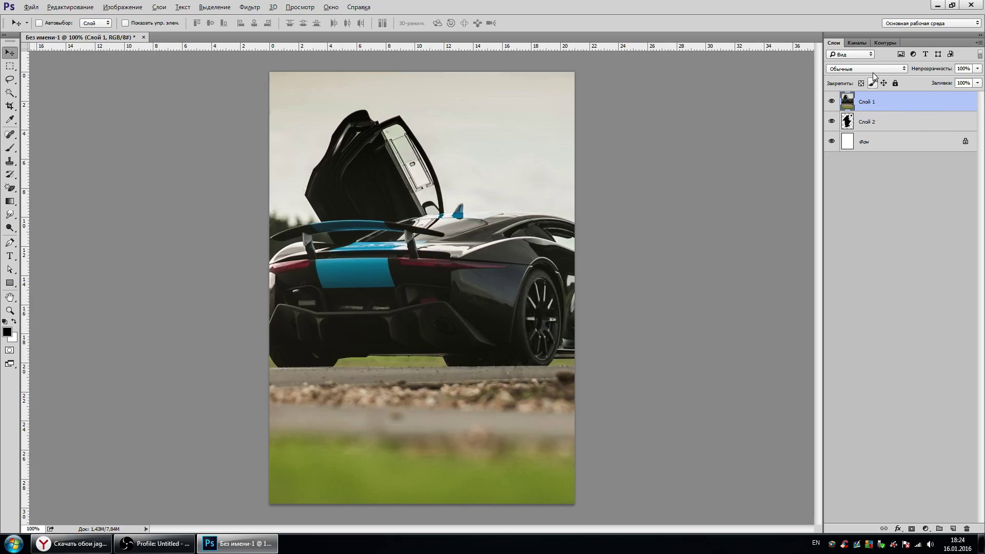
pyautogui.keyDown('alt'); pyautogui.click(901, 109); pyautogui.keyUp('alt')
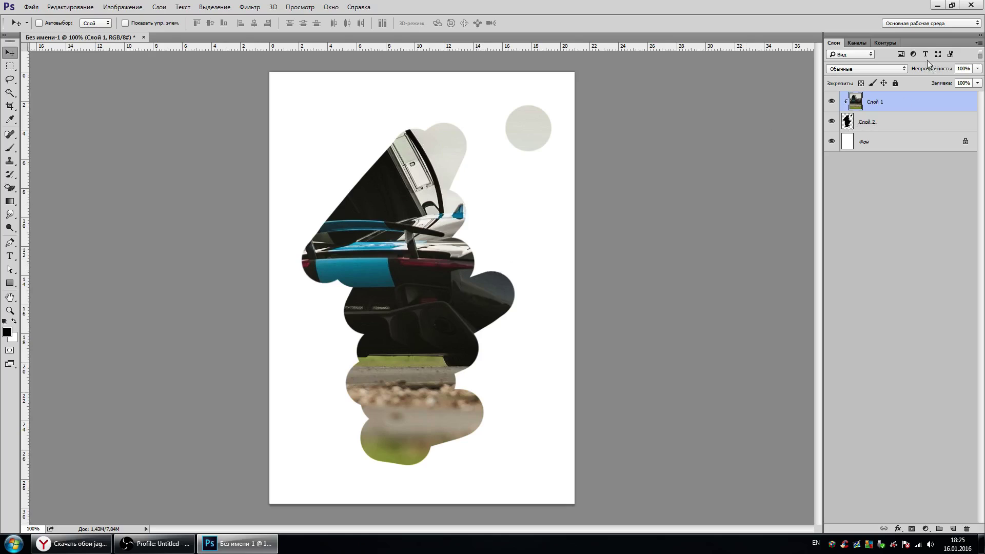
pyautogui.moveTo(384, 352)
pyautogui.mouseDown()
pyautogui.moveTo(341, 401)
pyautogui.moveTo(598, 294)
pyautogui.moveTo(486, 284)
pyautogui.mouseUp()
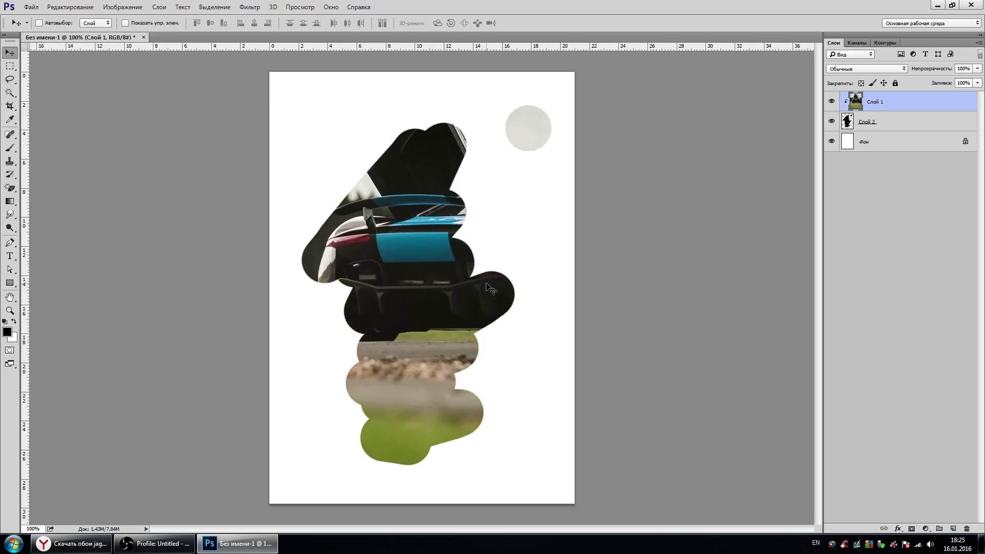
# Step: Delete the painted shape layer, then show and select the Jaguar photo layer
pyautogui.click(866, 121)
pyautogui.press('Delete')
pyautogui.click(832, 101)
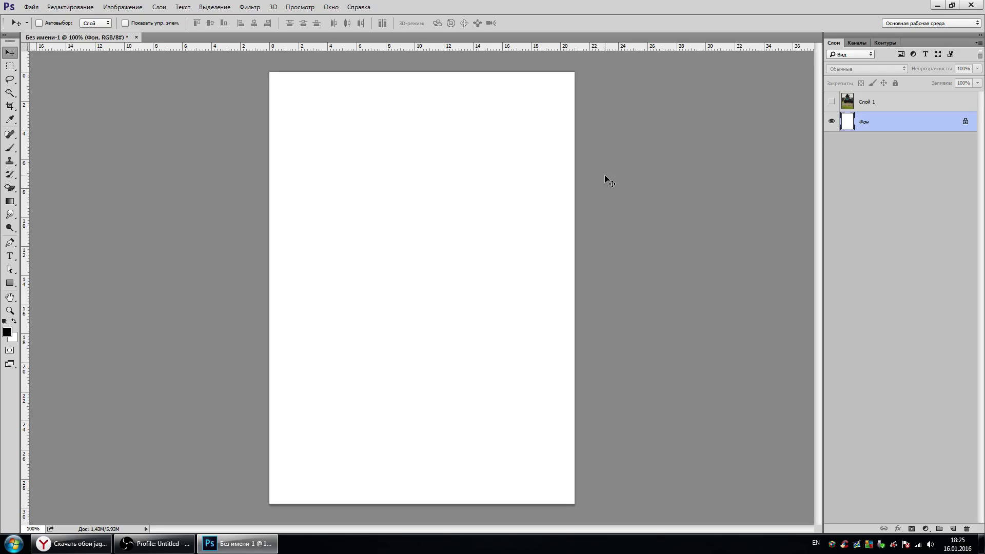
pyautogui.scroll(-2, 605, 177)
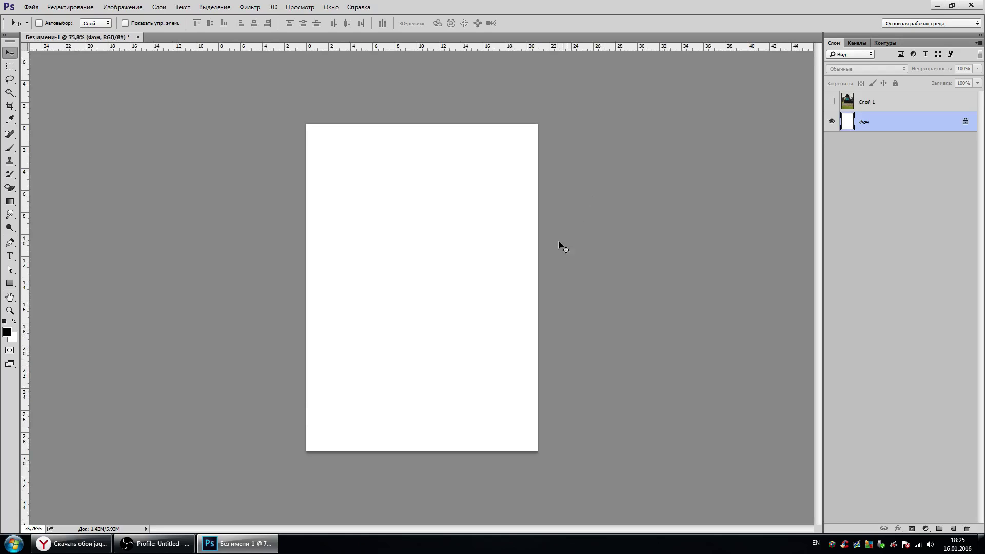
pyautogui.scroll(1, 511, 256)
pyautogui.click(10, 283)
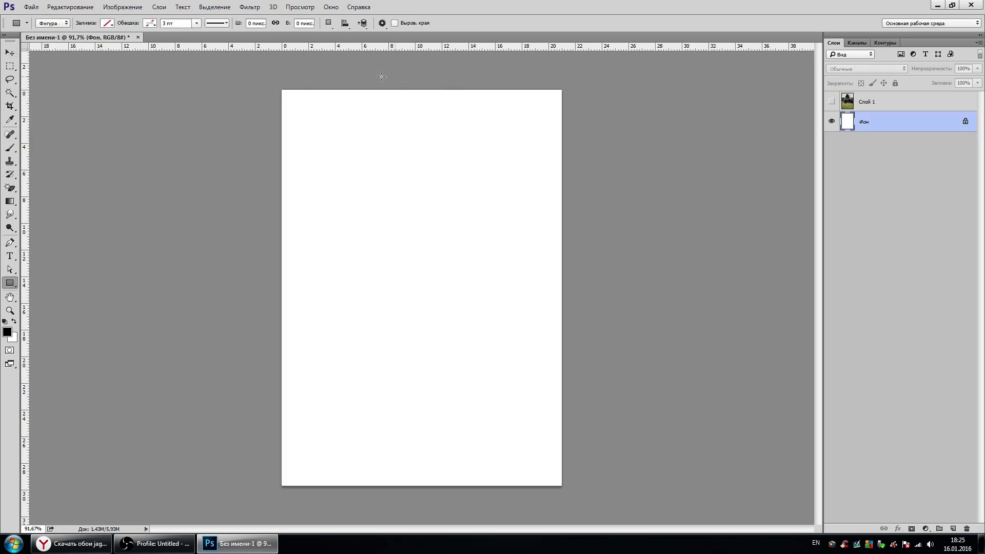
pyautogui.click(10, 52)
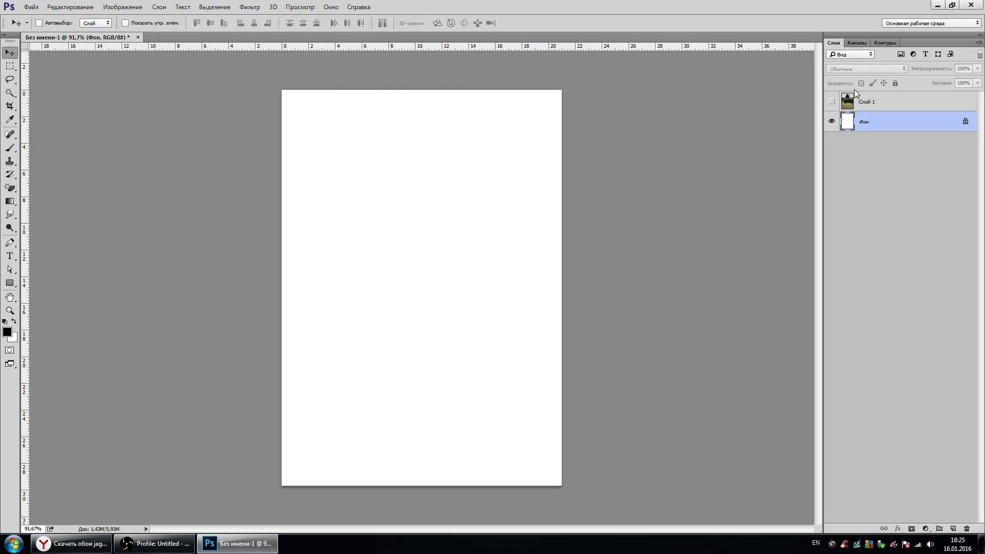
pyautogui.click(831, 102)
pyautogui.click(872, 102)
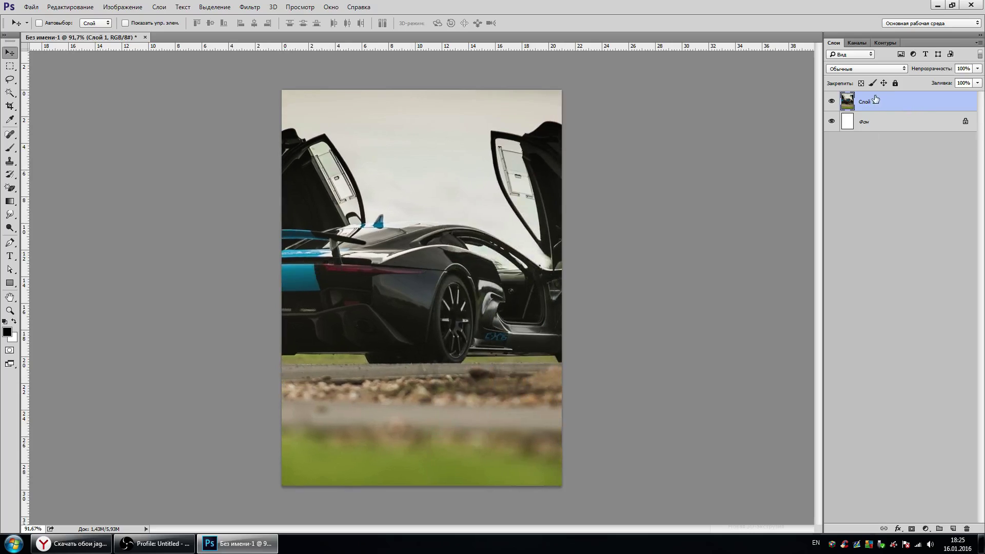
# Step: Convert the photo layer to a smart object and shrink it to about two-thirds size
pyautogui.rightClick(874, 96)
pyautogui.click(798, 184)
pyautogui.hotkey('ctrl', '-')
pyautogui.hotkey('ctrl', 't')
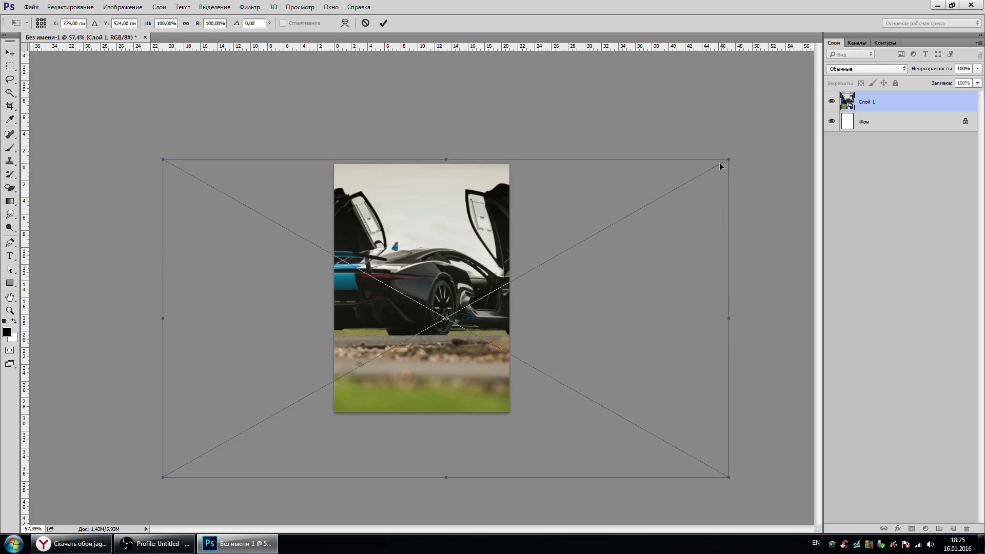
pyautogui.moveTo(723, 165)
pyautogui.mouseDown()
pyautogui.moveTo(661, 177)
pyautogui.moveTo(633, 213)
pyautogui.mouseUp()
pyautogui.moveTo(570, 275); pyautogui.dragTo(540, 225)
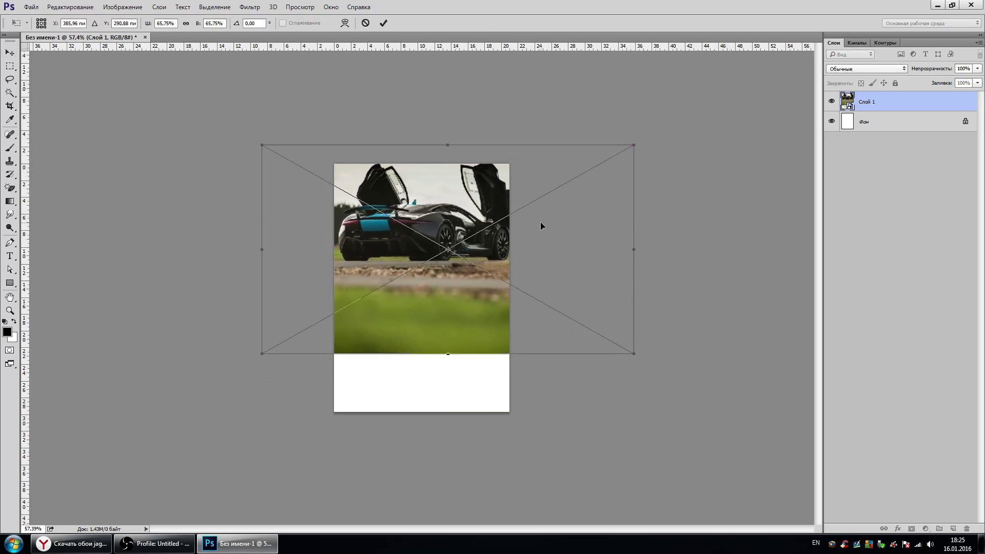
pyautogui.moveTo(631, 161); pyautogui.dragTo(616, 170)
pyautogui.moveTo(518, 237)
pyautogui.mouseDown()
pyautogui.moveTo(514, 224)
pyautogui.moveTo(474, 242)
pyautogui.mouseUp()
pyautogui.press('Return')
pyautogui.hotkey('ctrl', '+')
# Step: Undo the resize and position the photo so the car's rear fills the page
pyautogui.hotkey('ctrl', '-')
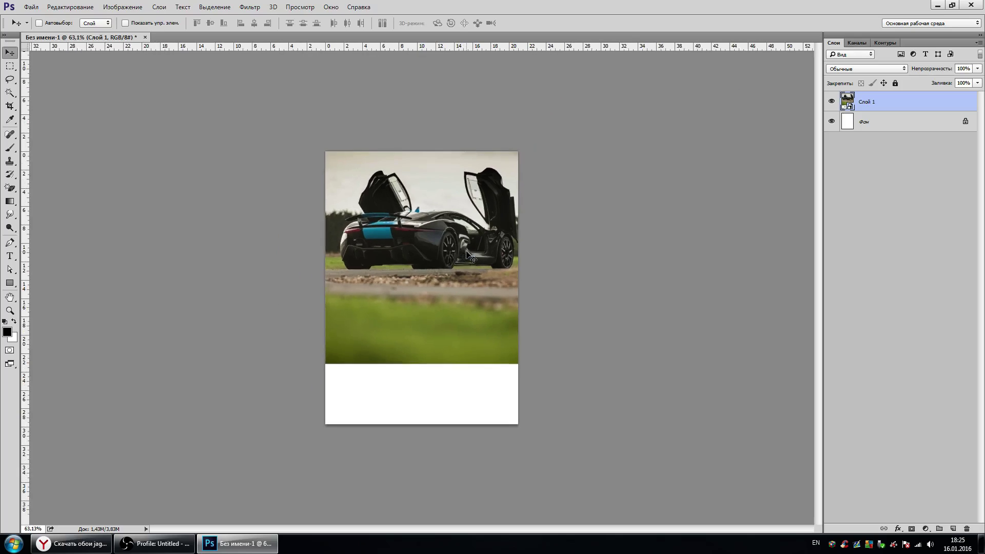
pyautogui.click(39, 23)
pyautogui.hotkey('ctrl', 'alt', 'z')
pyautogui.moveTo(471, 259); pyautogui.dragTo(510, 251)
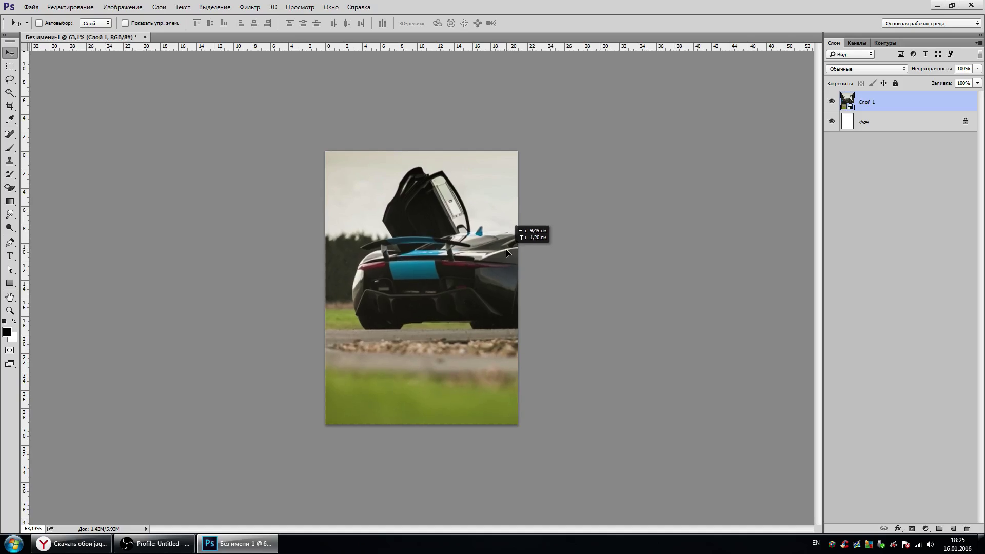
pyautogui.hotkey('ctrl', '+')
pyautogui.moveTo(510, 251)
pyautogui.mouseDown()
pyautogui.moveTo(500, 252)
pyautogui.moveTo(504, 265)
pyautogui.mouseUp()
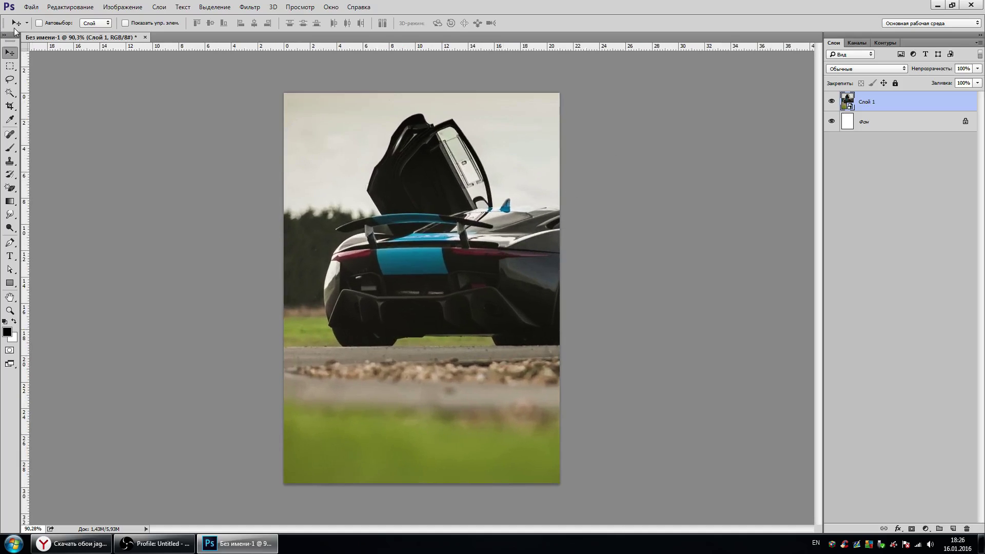
# Step: Duplicate the photo layer and rasterize the copy
pyautogui.hotkey('ctrl', 'j')
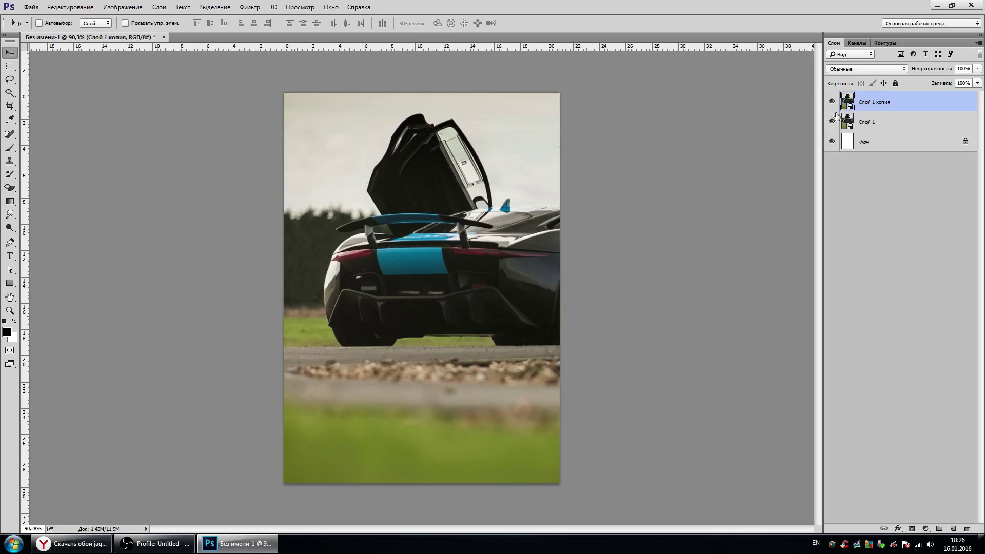
pyautogui.rightClick(873, 101)
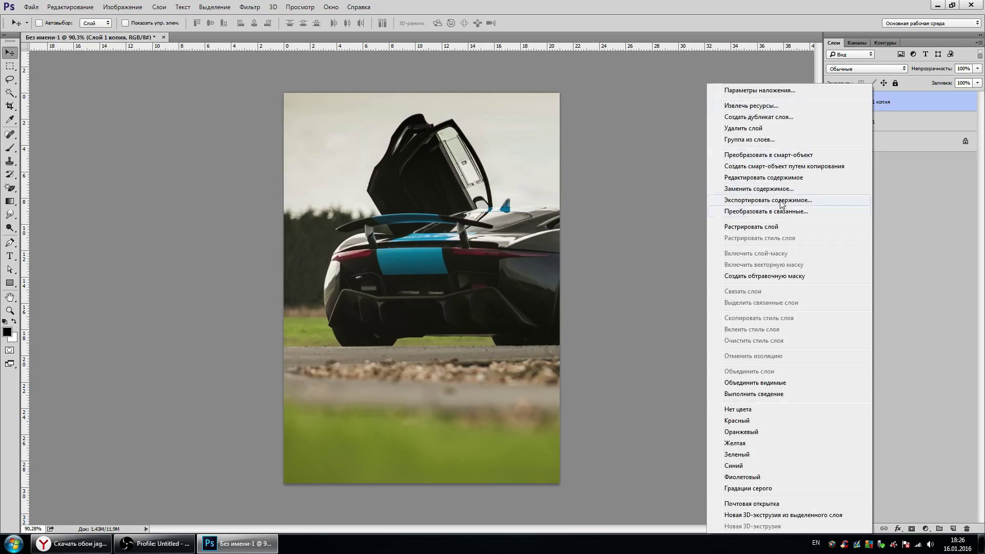
pyautogui.click(762, 227)
pyautogui.click(9, 67)
pyautogui.hotkey('ctrl', '-')
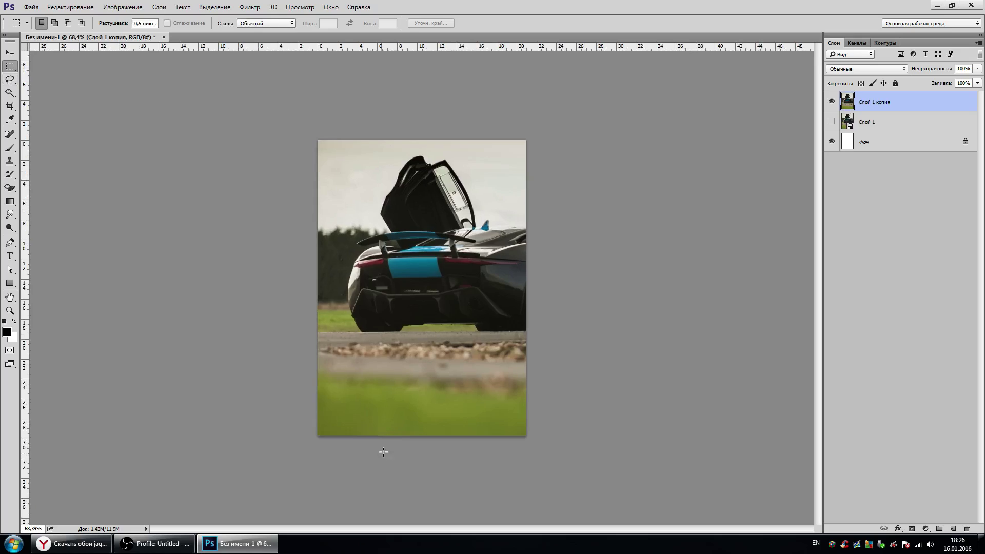
# Step: Delete a lower strip of the photo copy to white, then undo the deletion
pyautogui.moveTo(318, 435)
pyautogui.mouseDown()
pyautogui.moveTo(575, 373)
pyautogui.moveTo(603, 347)
pyautogui.mouseUp()
pyautogui.press('Delete')
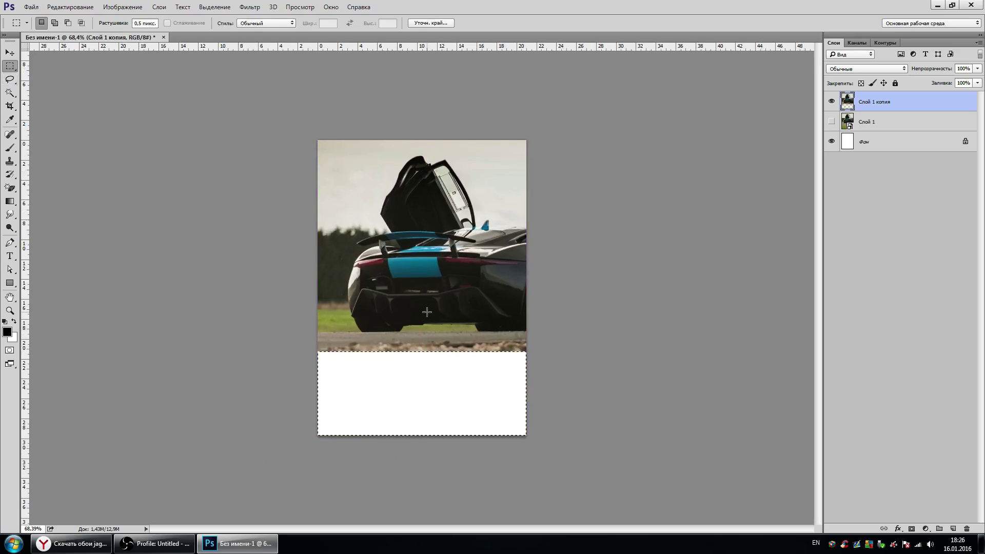
pyautogui.hotkey('ctrl', 'd')
pyautogui.hotkey('ctrl', '0')
pyautogui.hotkey('ctrl', 'z')
pyautogui.hotkey('ctrl', 'd')
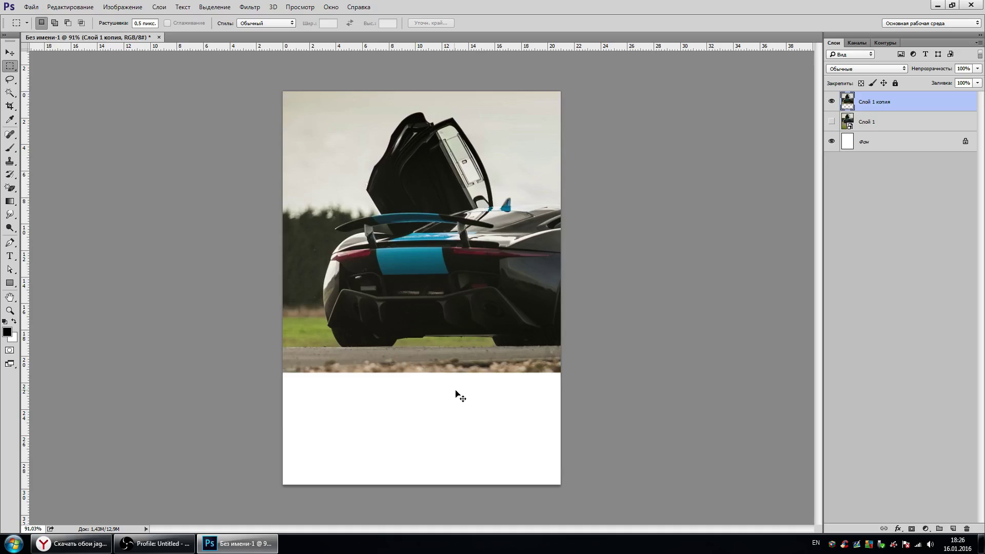
pyautogui.hotkey('ctrl', 'alt', 'z')
pyautogui.hotkey('ctrl', 'alt', 'z')
# Step: Erase a wider bottom strip of the photo copy, leaving a white band below the car
pyautogui.scroll(-1, 451, 388)
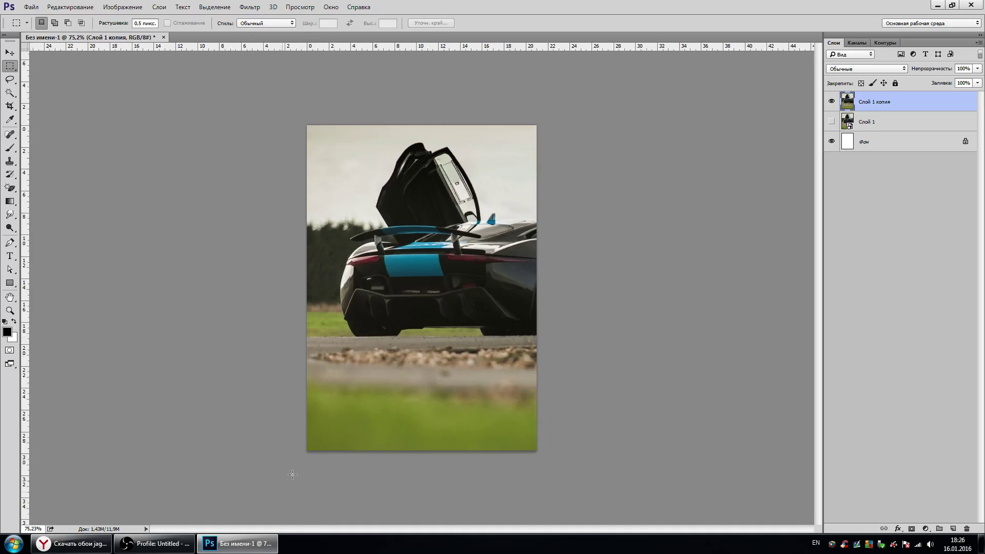
pyautogui.moveTo(300, 459)
pyautogui.mouseDown()
pyautogui.moveTo(591, 406)
pyautogui.moveTo(595, 395)
pyautogui.mouseUp()
pyautogui.press('Delete')
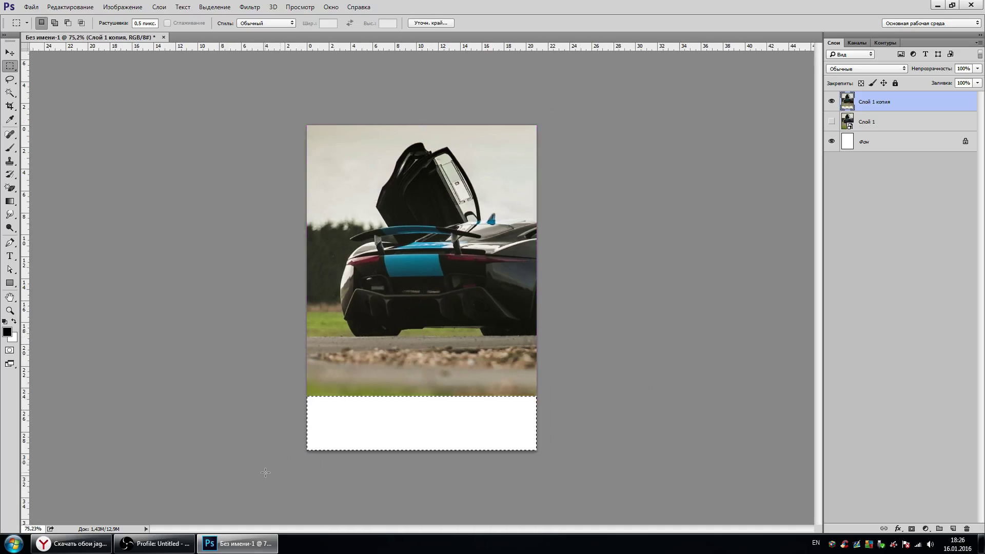
pyautogui.moveTo(265, 469)
pyautogui.mouseDown()
pyautogui.moveTo(604, 410)
pyautogui.moveTo(638, 377)
pyautogui.mouseUp()
pyautogui.press('Delete')
pyautogui.hotkey('ctrl', 'd')
pyautogui.scroll(1, 490, 319)
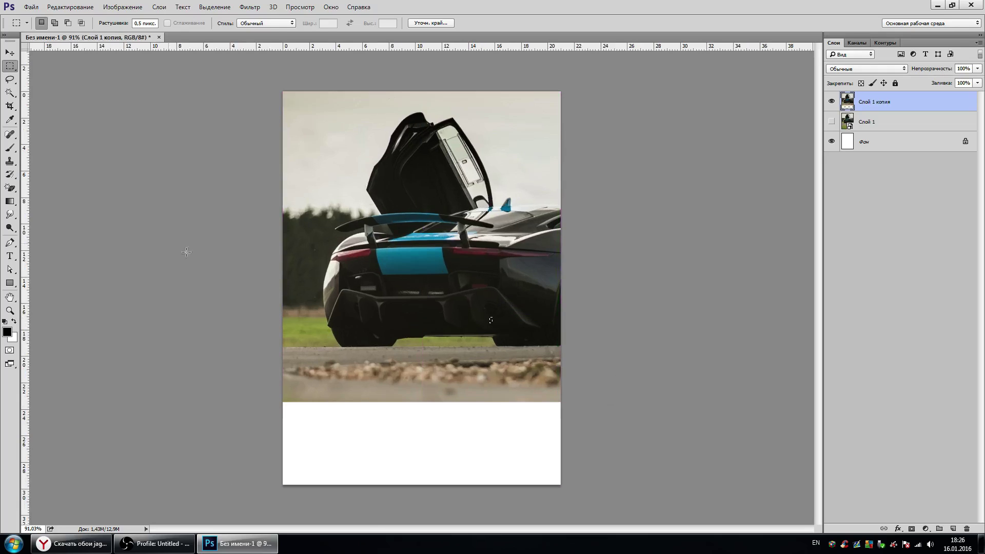
pyautogui.click(10, 256)
pyautogui.rightClick(10, 255)
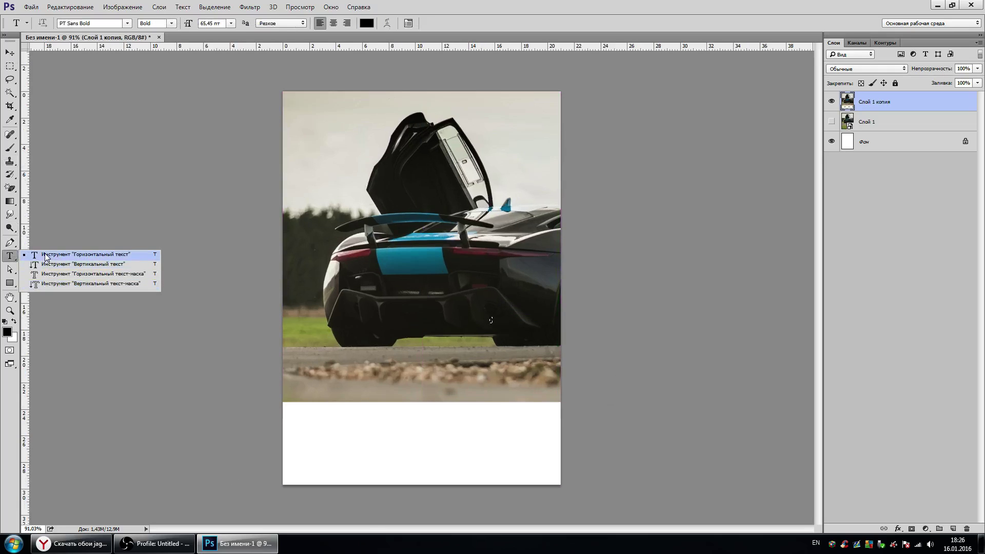
# Step: Type the caption 'Ваша мечта уже тут' in the white strip at the page bottom
pyautogui.click(62, 257)
pyautogui.click(340, 434)
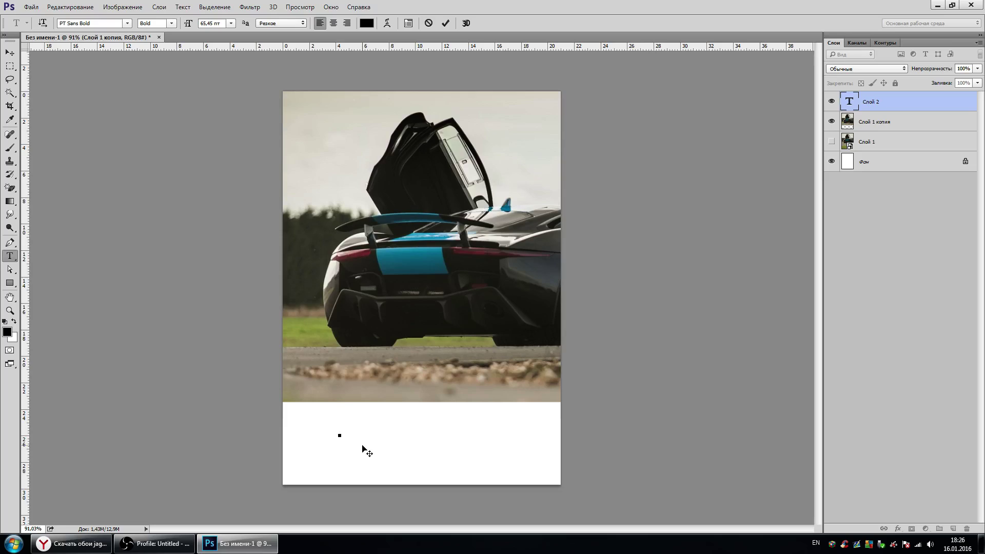
pyautogui.write('F')
pyautogui.press('BackSpace')
pyautogui.press('BackSpace')
pyautogui.write('BA')
pyautogui.press('BackSpace')
pyautogui.write('аша ')
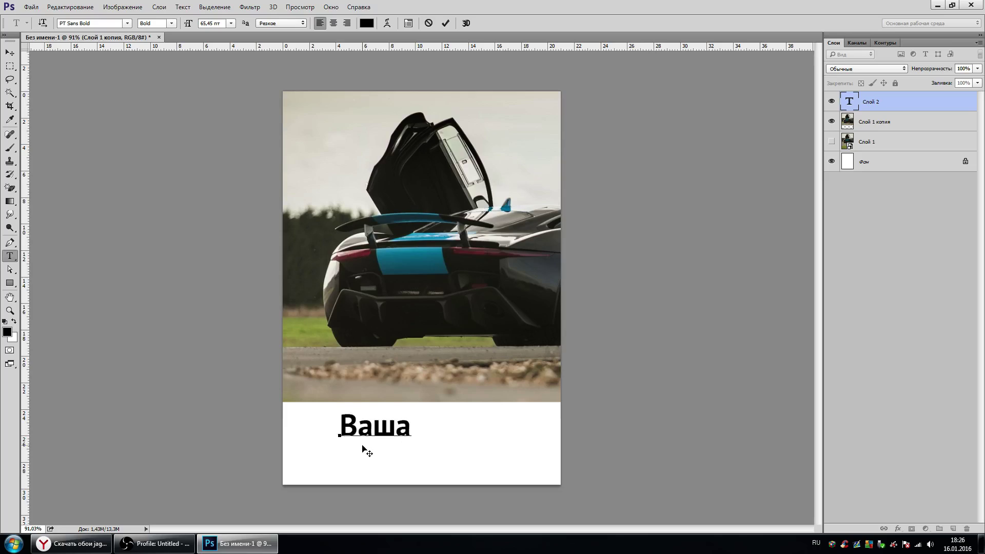
pyautogui.write('мечта ')
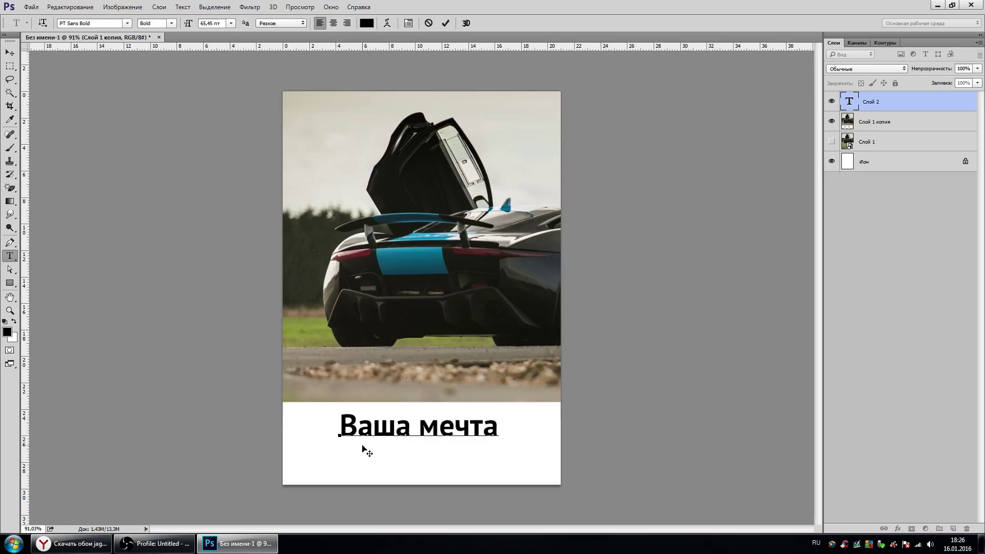
pyautogui.write('у')
pyautogui.write('же')
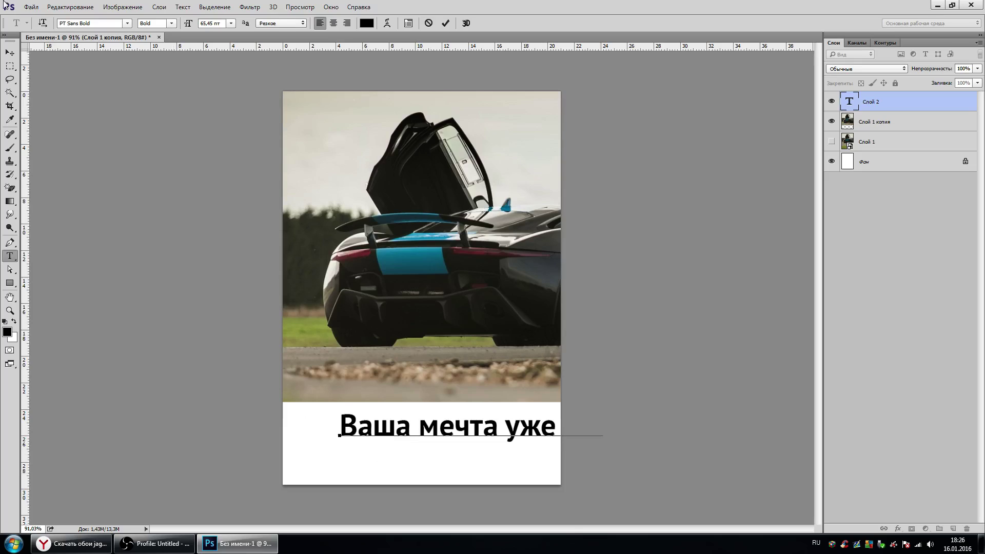
pyautogui.click(10, 53)
# Step: Scale the caption down to fit the page width and position it in the white strip
pyautogui.hotkey('ctrl', 't')
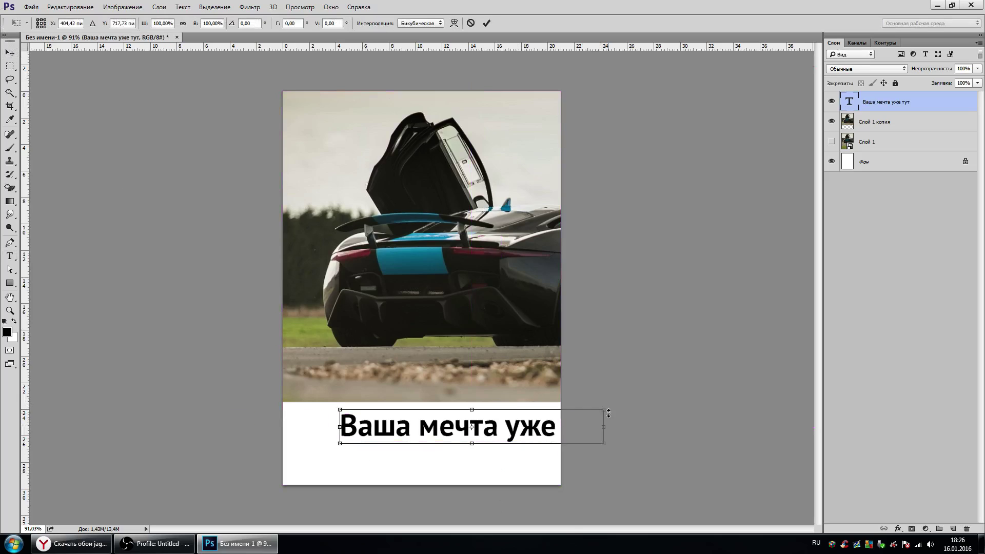
pyautogui.moveTo(608, 412); pyautogui.dragTo(569, 410)
pyautogui.press('Return')
pyautogui.scroll(3, 461, 468)
pyautogui.moveTo(369, 452)
pyautogui.mouseDown()
pyautogui.moveTo(390, 460)
pyautogui.moveTo(375, 460)
pyautogui.mouseUp()
pyautogui.scroll(-3, 468, 463)
pyautogui.hotkey('ctrl', 't')
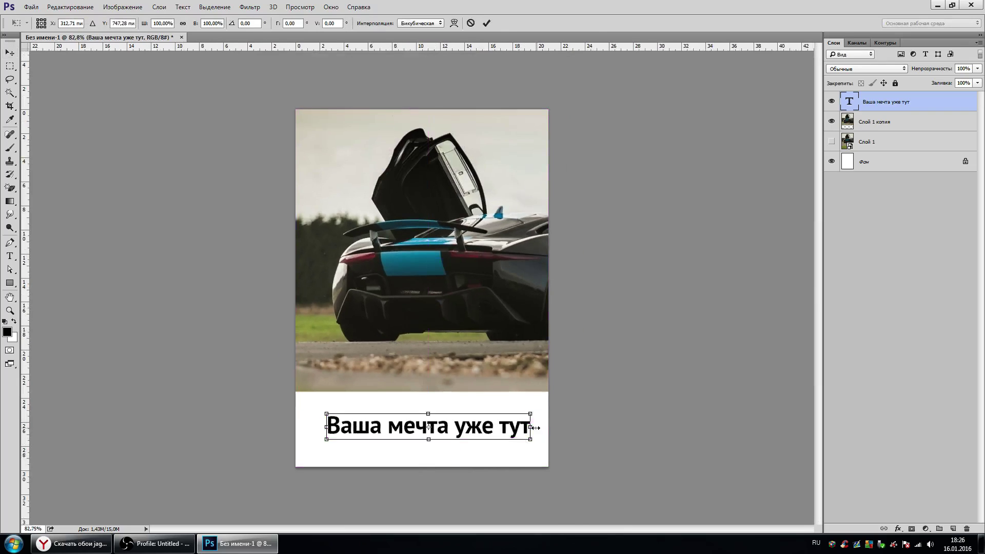
pyautogui.moveTo(529, 412); pyautogui.dragTo(480, 412)
pyautogui.press('Return')
pyautogui.scroll(2, 364, 440)
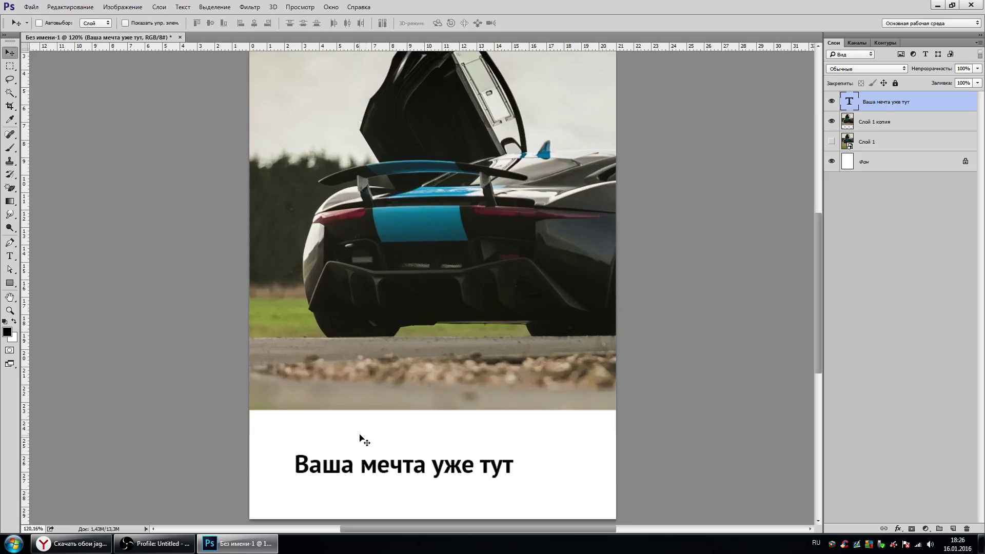
pyautogui.moveTo(316, 455); pyautogui.dragTo(308, 456)
# Step: Open the caption's text colour picker from the Type tool options
pyautogui.click(10, 255)
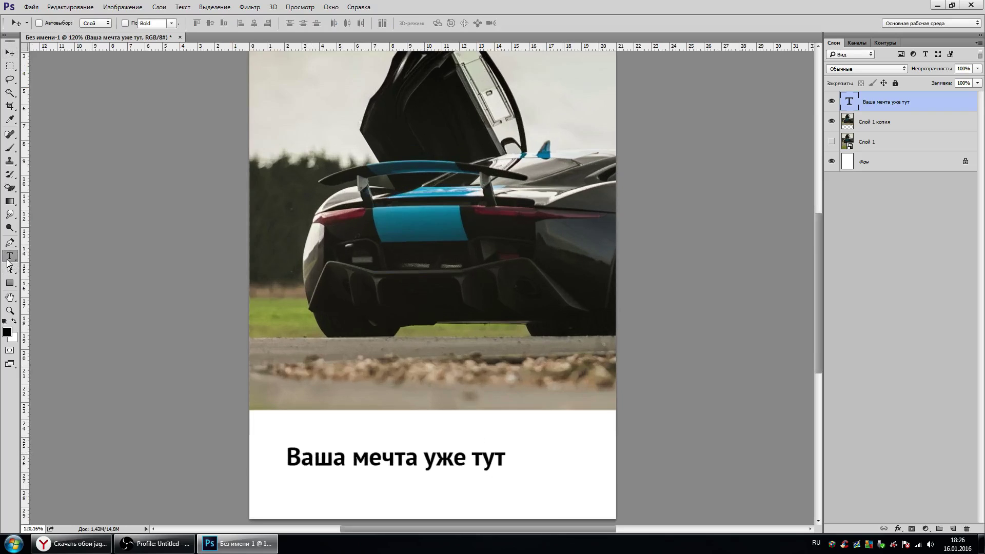
pyautogui.scroll(-2, 312, 178)
pyautogui.click(366, 23)
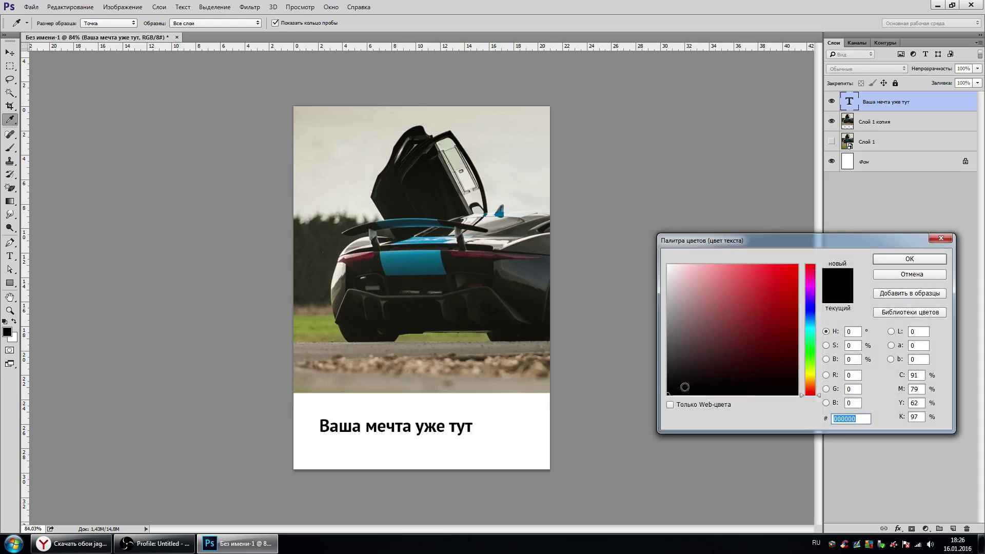
# Step: Set the caption colour to charcoal #353631 and nudge the text slightly right and down
pyautogui.moveTo(665, 383)
pyautogui.mouseDown()
pyautogui.moveTo(683, 376)
pyautogui.moveTo(667, 356)
pyautogui.mouseUp()
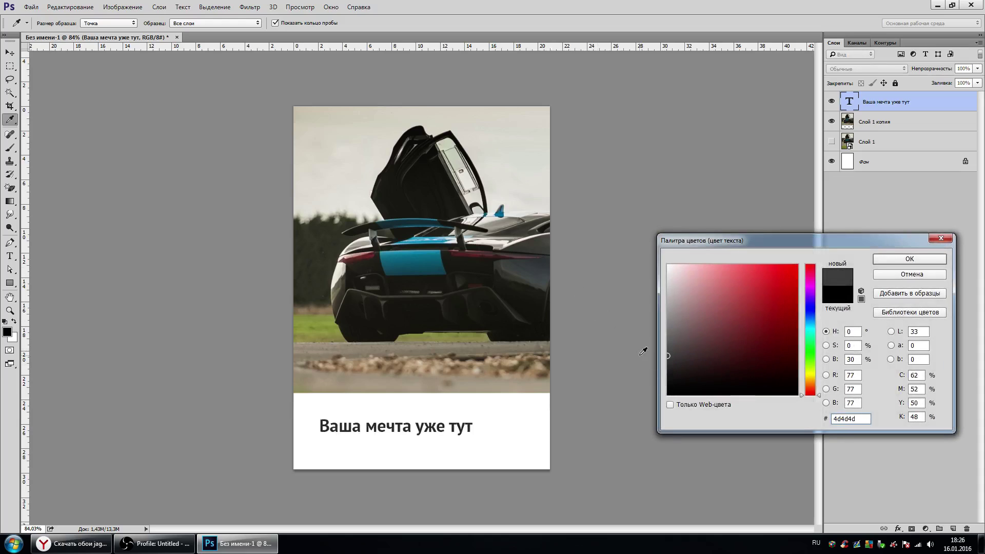
pyautogui.click(544, 299)
pyautogui.moveTo(682, 375); pyautogui.dragTo(679, 368)
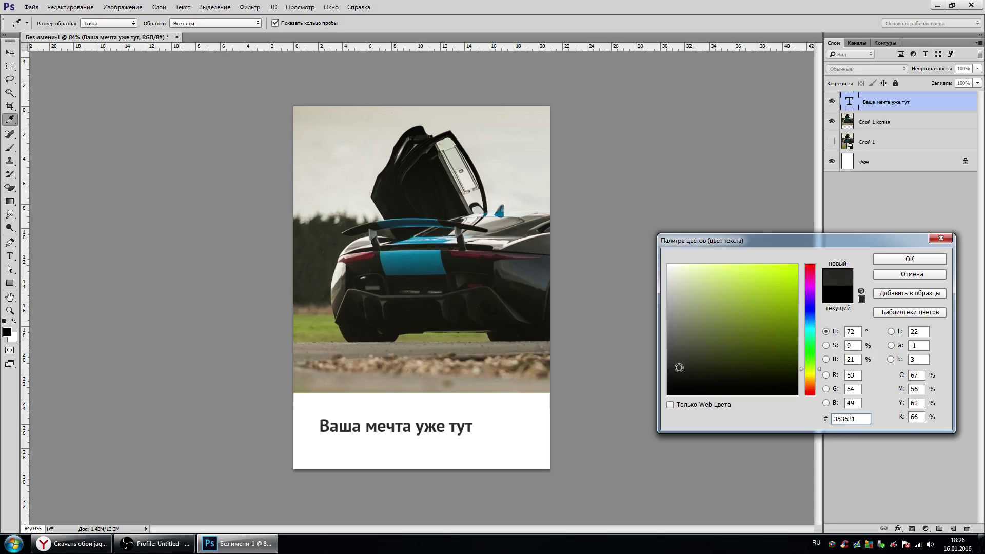
pyautogui.click(907, 259)
pyautogui.press('v')
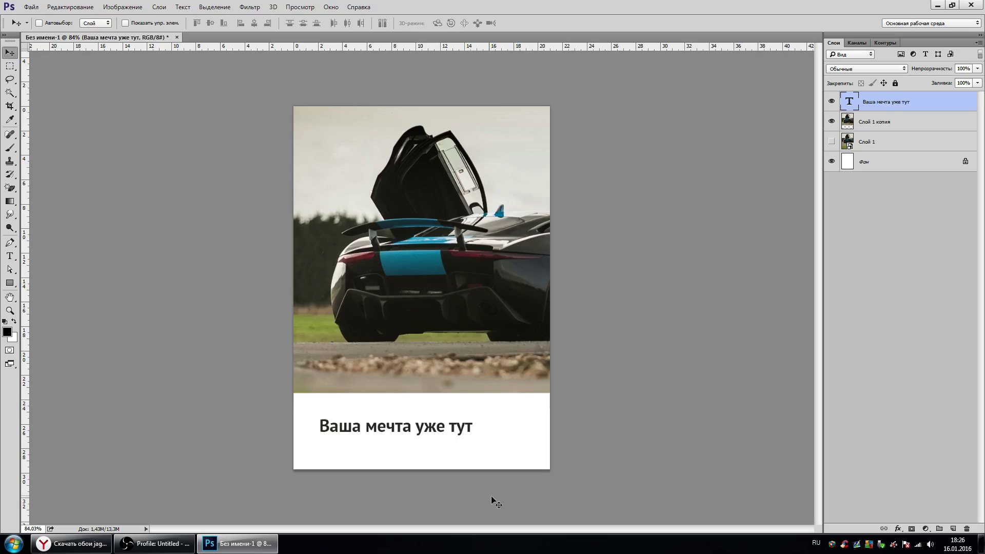
pyautogui.moveTo(392, 435); pyautogui.dragTo(394, 438)
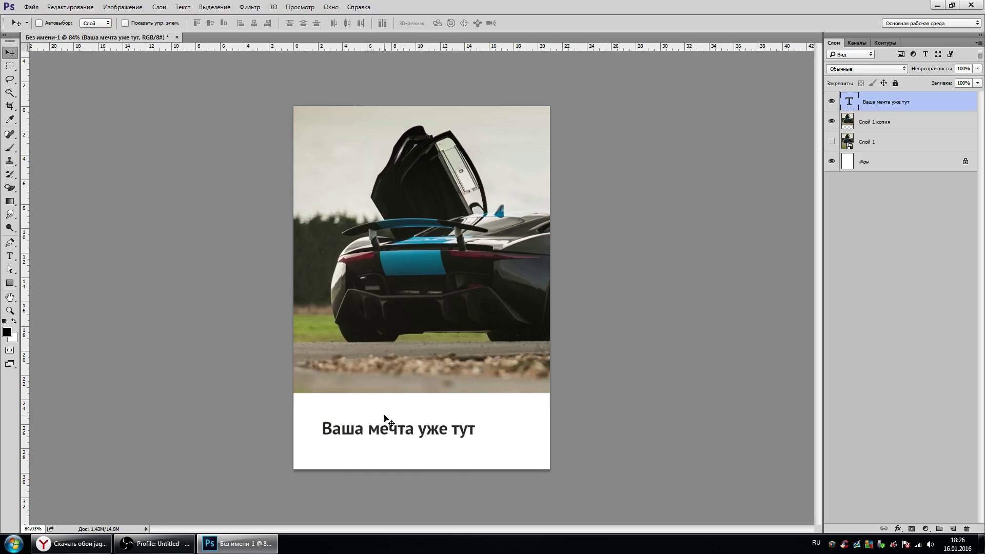
# Step: Draw a spiral-target custom shape over the car on a new layer
pyautogui.moveTo(10, 283); pyautogui.dragTo(40, 333)
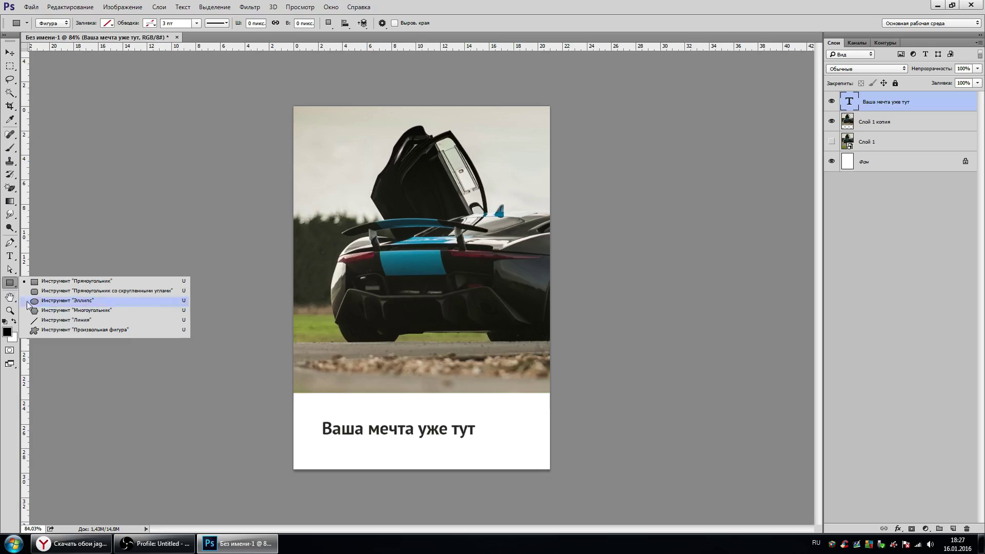
pyautogui.click(39, 330)
pyautogui.click(430, 25)
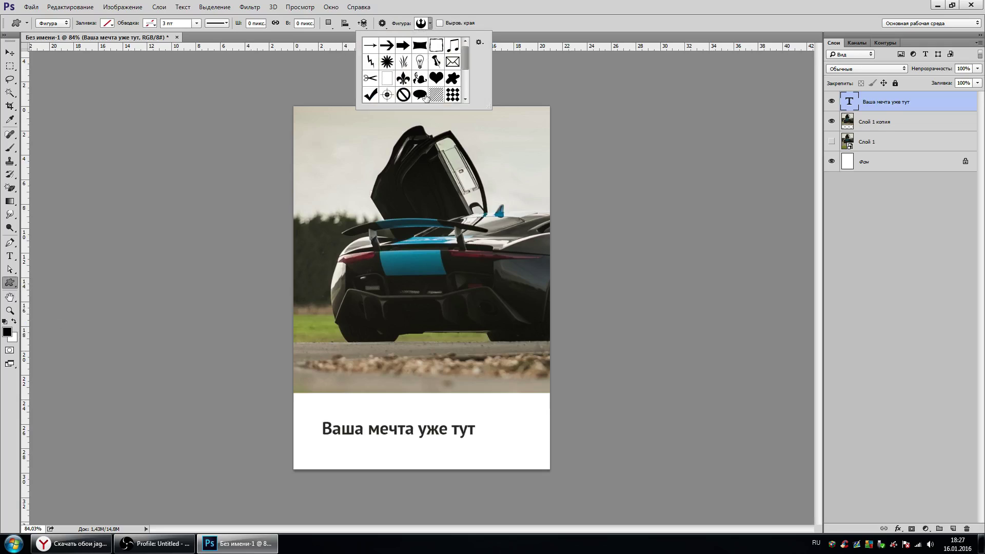
pyautogui.moveTo(466, 57); pyautogui.dragTo(468, 92)
pyautogui.doubleClick(389, 99)
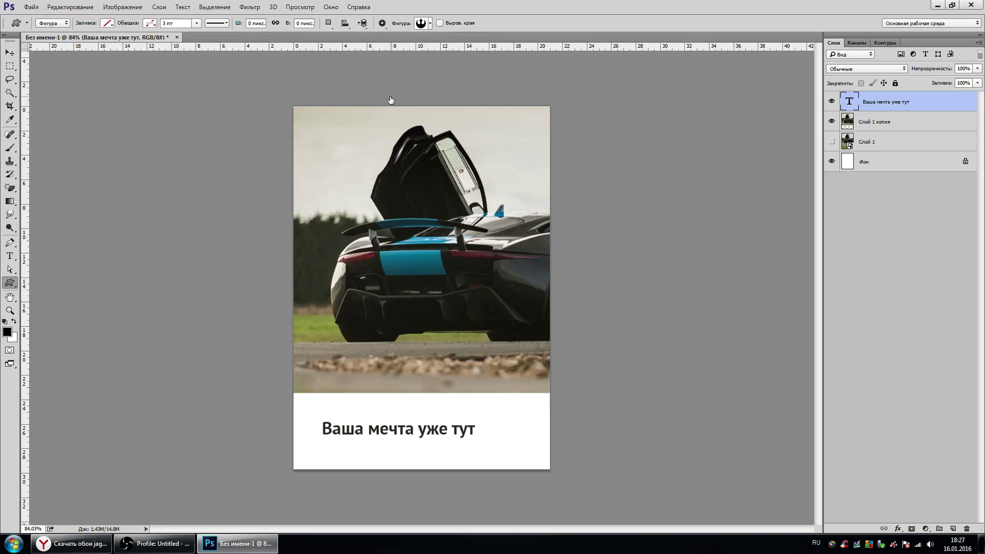
pyautogui.click(430, 25)
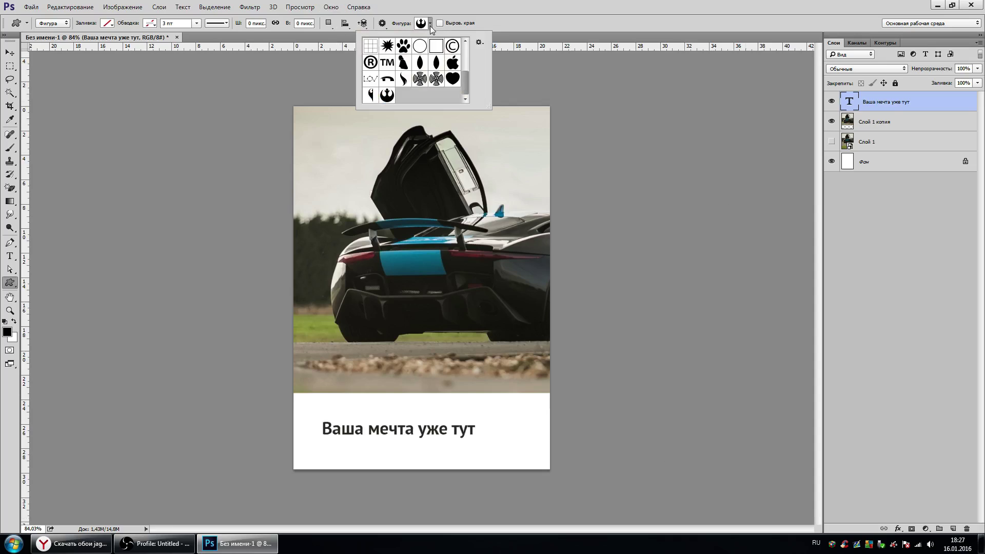
pyautogui.doubleClick(436, 80)
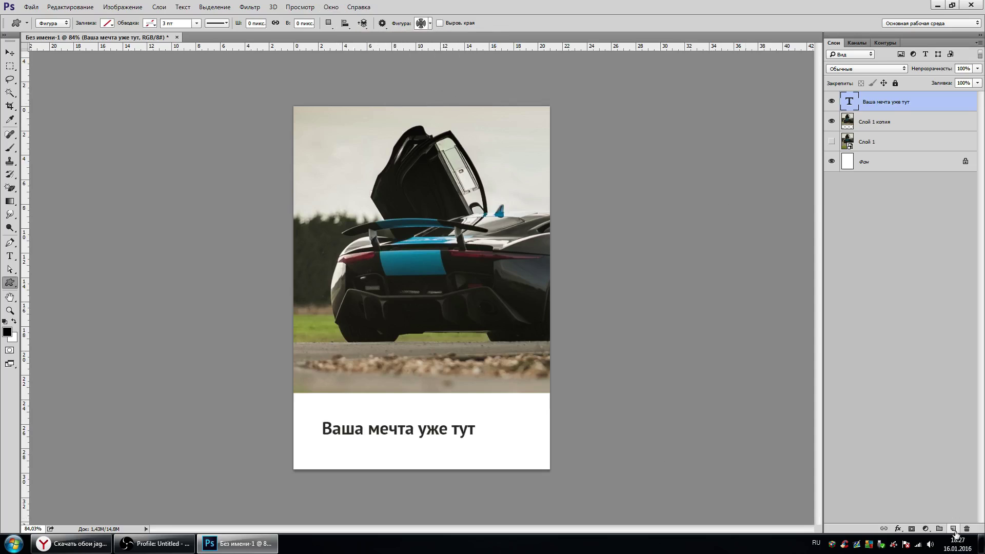
pyautogui.hotkey('ctrl', 'alt', 'shift', 'n')
pyautogui.moveTo(370, 258); pyautogui.dragTo(445, 332)
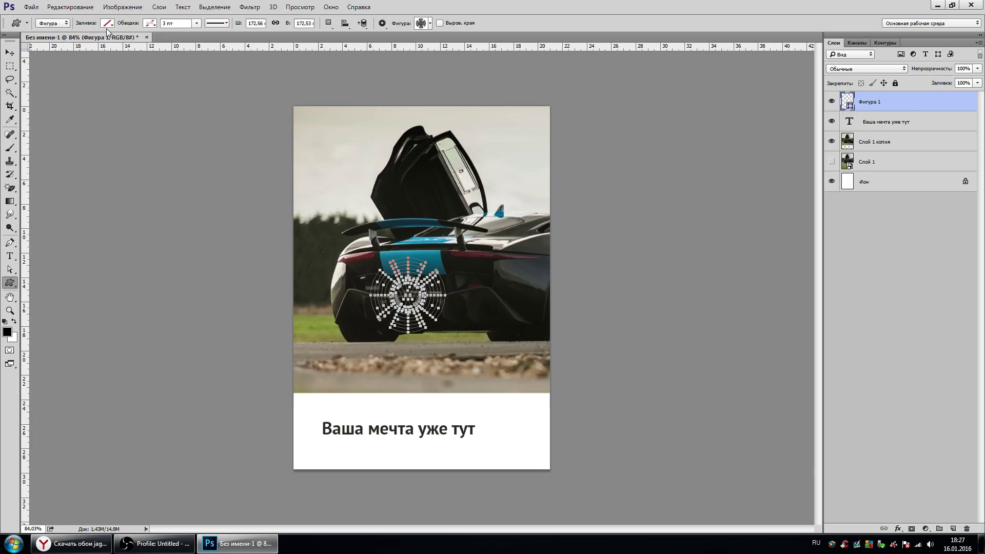
# Step: Fill the shape white, shrink it, and place it beside the caption at lower right
pyautogui.click(107, 27)
pyautogui.click(86, 76)
pyautogui.click(10, 52)
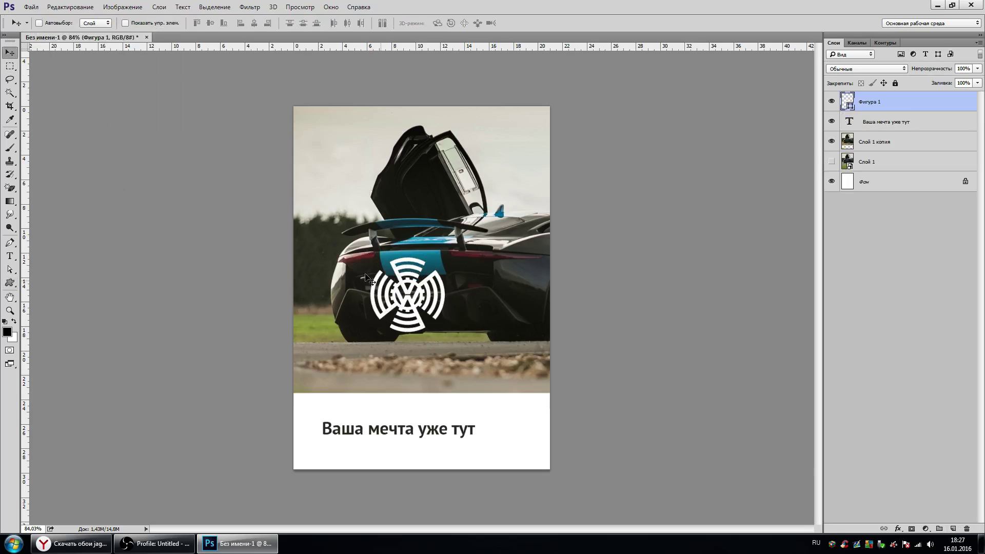
pyautogui.moveTo(400, 280); pyautogui.dragTo(435, 273)
pyautogui.hotkey('ctrl', 't')
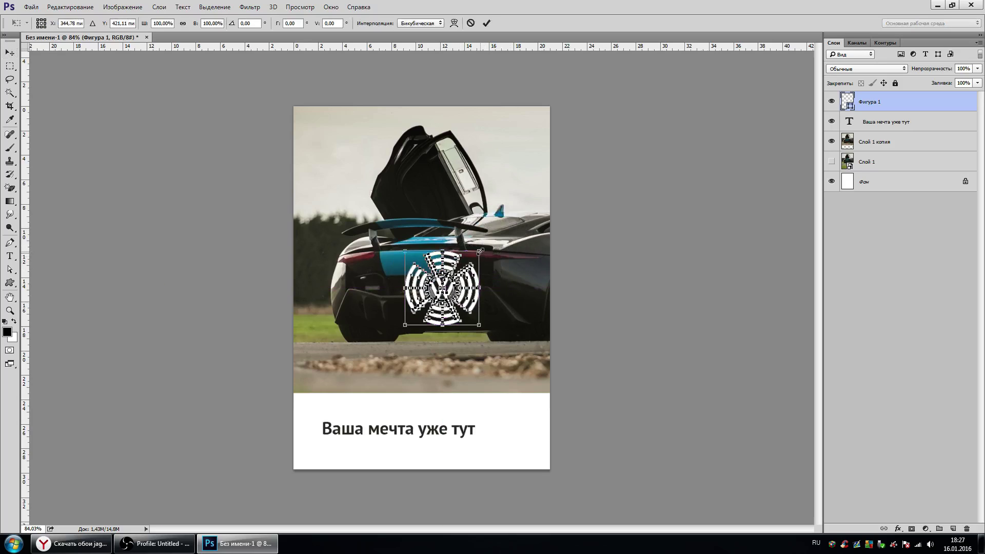
pyautogui.moveTo(481, 252); pyautogui.dragTo(465, 264)
pyautogui.press('Return')
pyautogui.moveTo(450, 313)
pyautogui.mouseDown()
pyautogui.moveTo(515, 399)
pyautogui.moveTo(516, 423)
pyautogui.mouseUp()
# Step: Fill the logo with the caption's dark grey #353631, sampled with the eyedropper
pyautogui.doubleClick(844, 102)
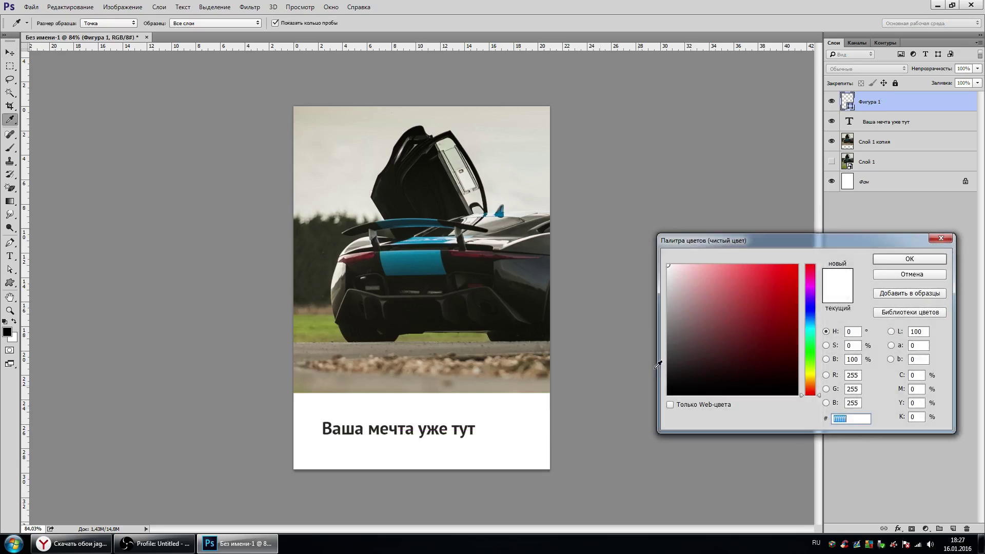
pyautogui.click(467, 431)
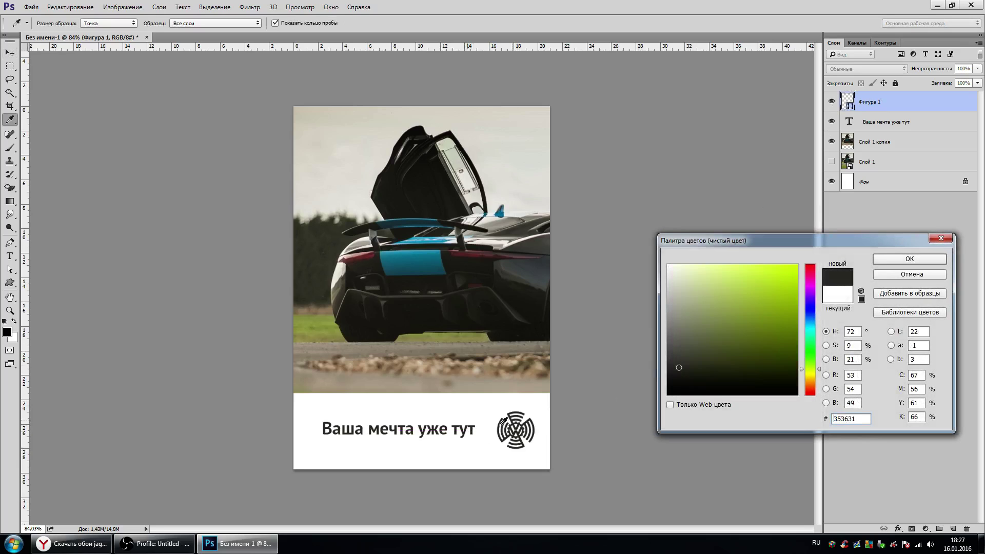
pyautogui.click(908, 258)
# Step: Place the logo just right of the caption, nudging it right twice
pyautogui.press('v')
pyautogui.scroll(2, 593, 433)
pyautogui.scroll(-1, 566, 461)
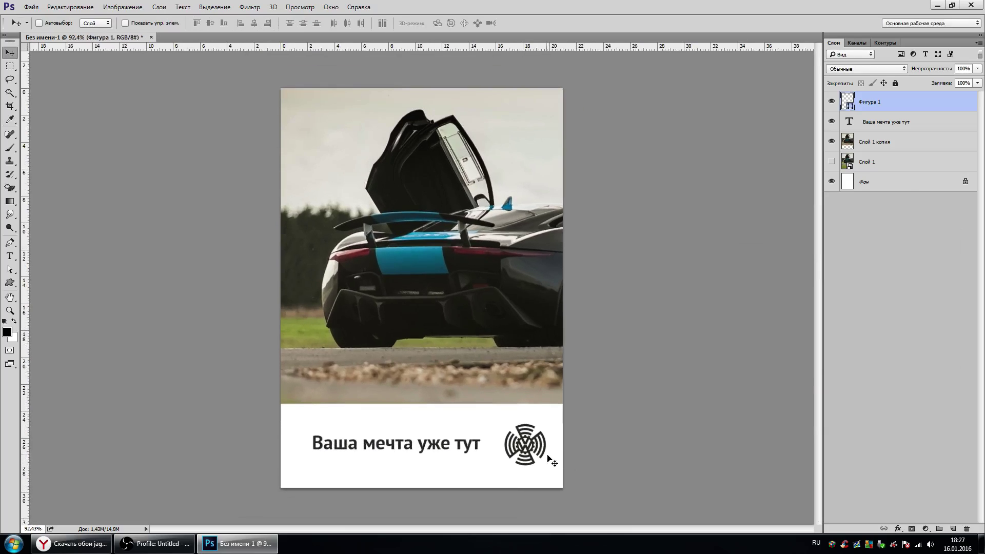
pyautogui.moveTo(538, 450)
pyautogui.mouseDown()
pyautogui.moveTo(525, 449)
pyautogui.moveTo(521, 464)
pyautogui.mouseUp()
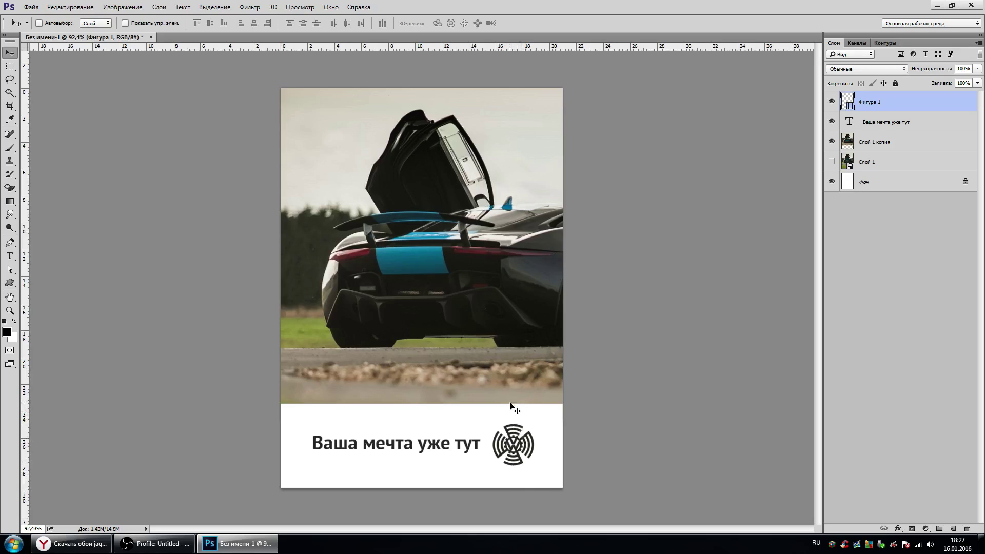
pyautogui.press('Right')
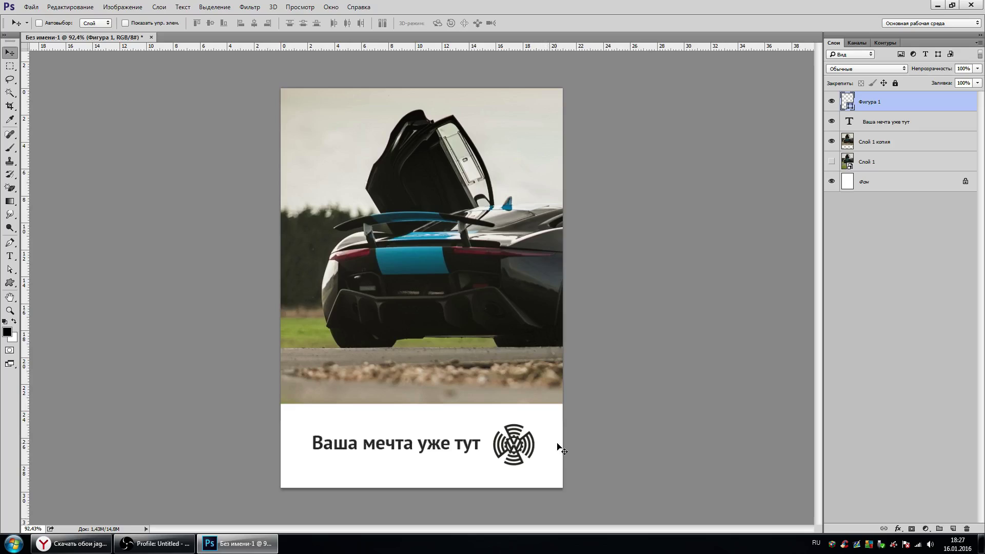
pyautogui.press('Right')
pyautogui.press('Right')
pyautogui.press('Right')
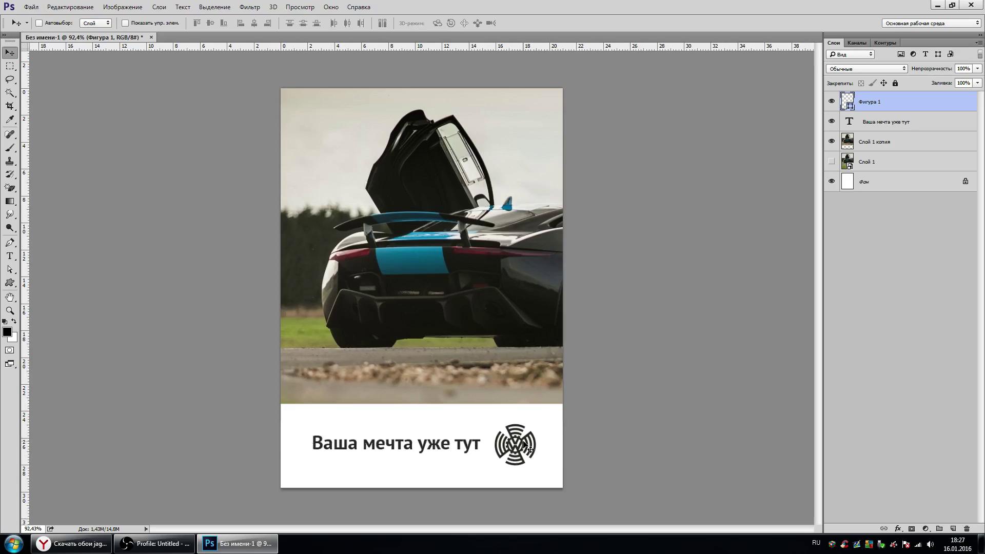
pyautogui.click(878, 122)
pyautogui.hotkey('ctrl', '+')
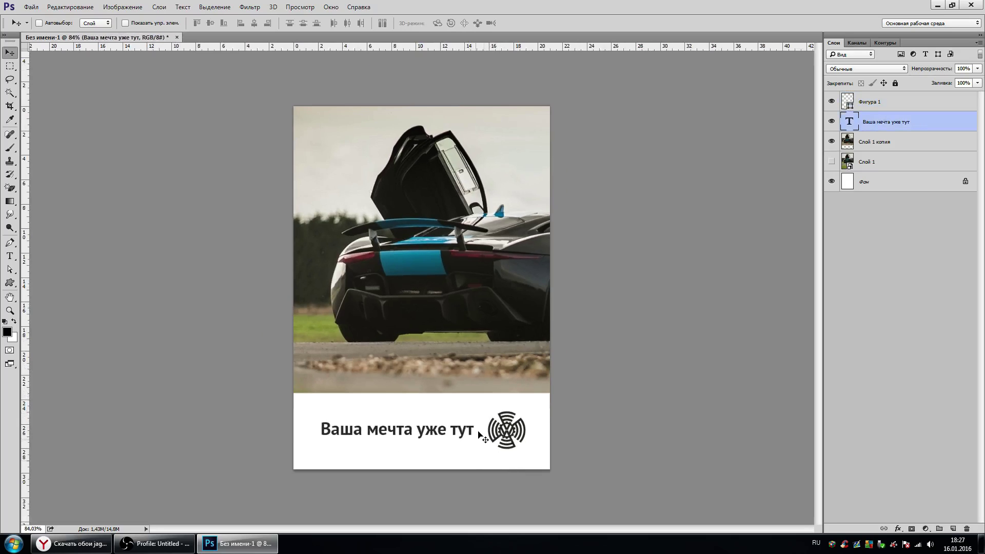
# Step: Scale the 'Ваша мечта уже тут' caption to about 87% and nudge it one step left
pyautogui.press('ctrl')
pyautogui.hotkey('ctrl', 't')
pyautogui.moveTo(485, 471); pyautogui.dragTo(461, 470)
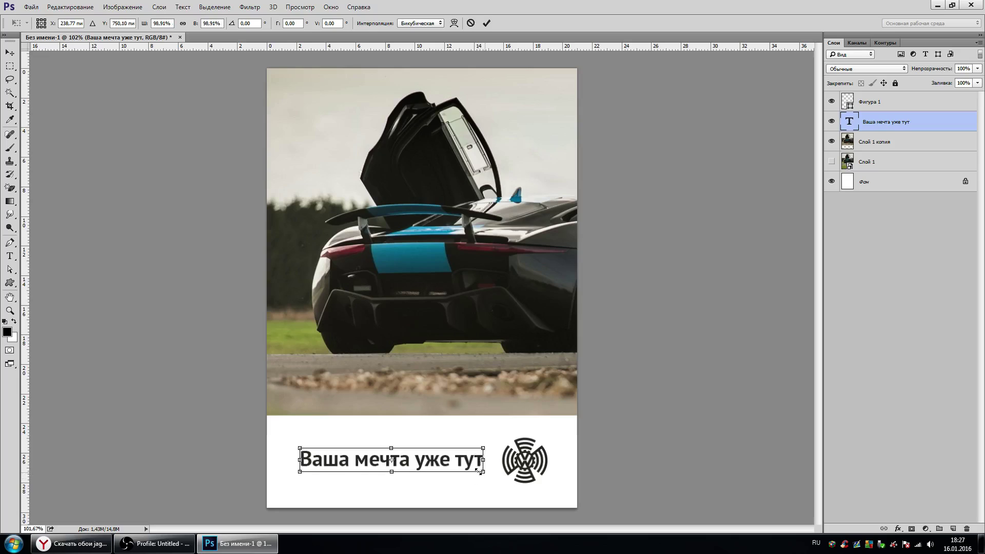
pyautogui.press('Return')
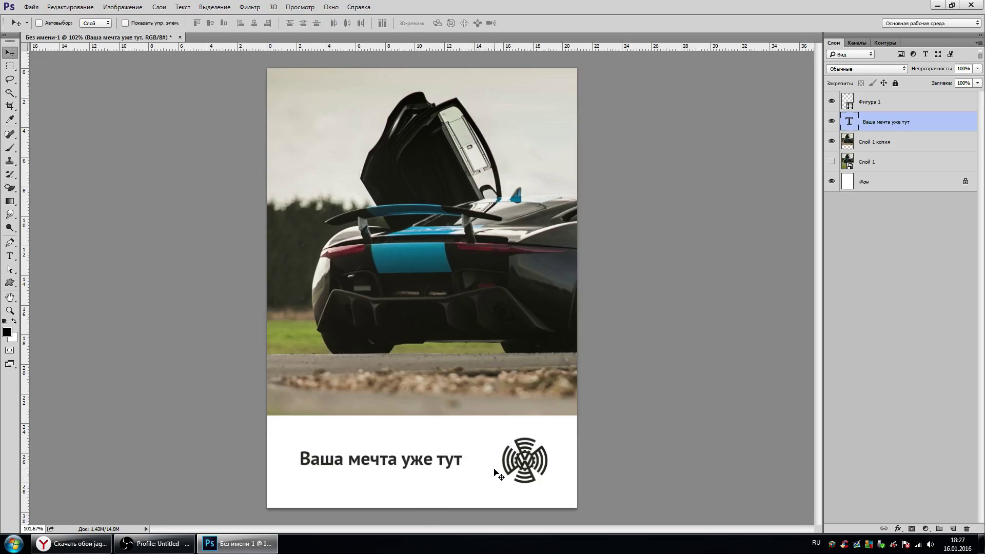
pyautogui.scroll(-1, 502, 468)
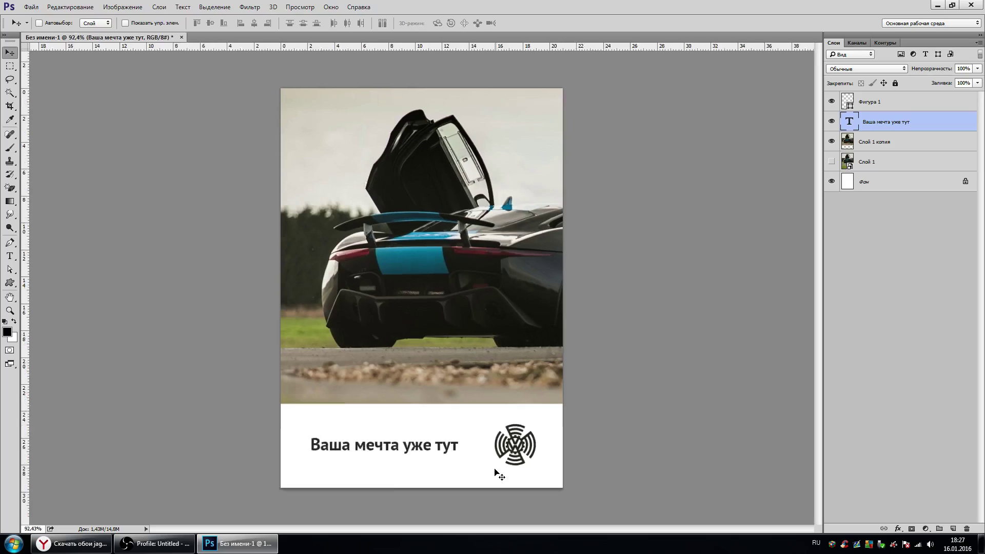
pyautogui.scroll(-1, 538, 457)
pyautogui.scroll(1, 575, 429)
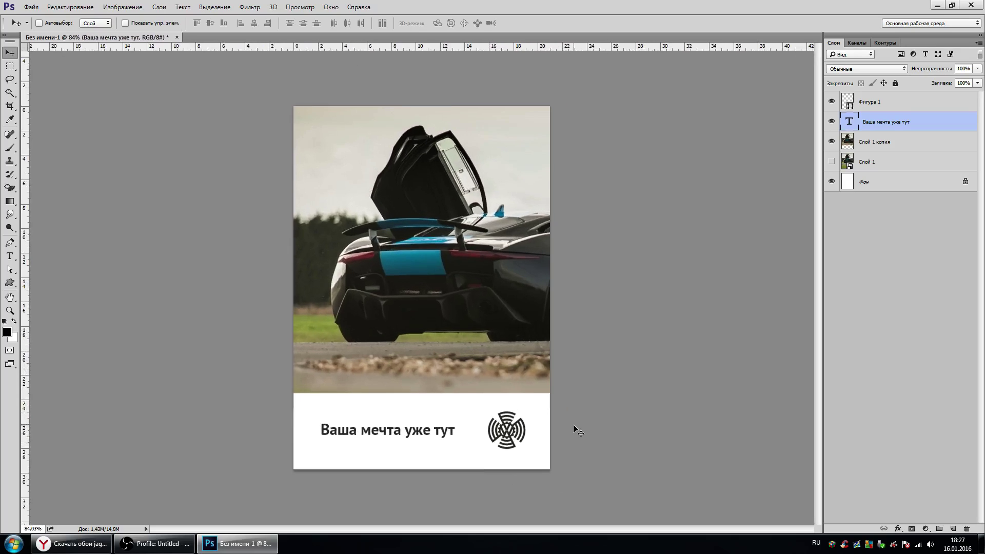
pyautogui.press('Left')
pyautogui.press('Left')
pyautogui.press('Left')
pyautogui.press('Left')
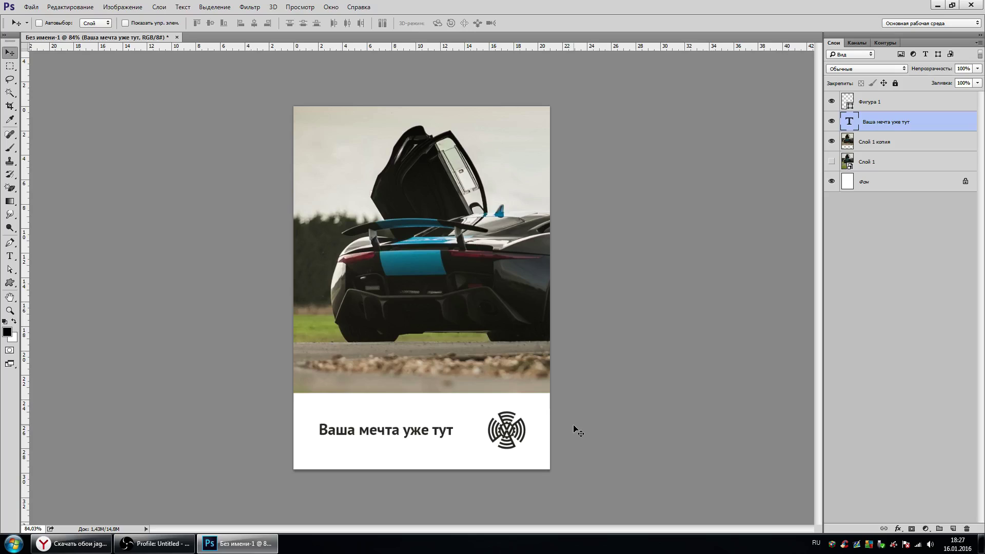
pyautogui.scroll(2, 578, 432)
pyautogui.scroll(-1, 578, 432)
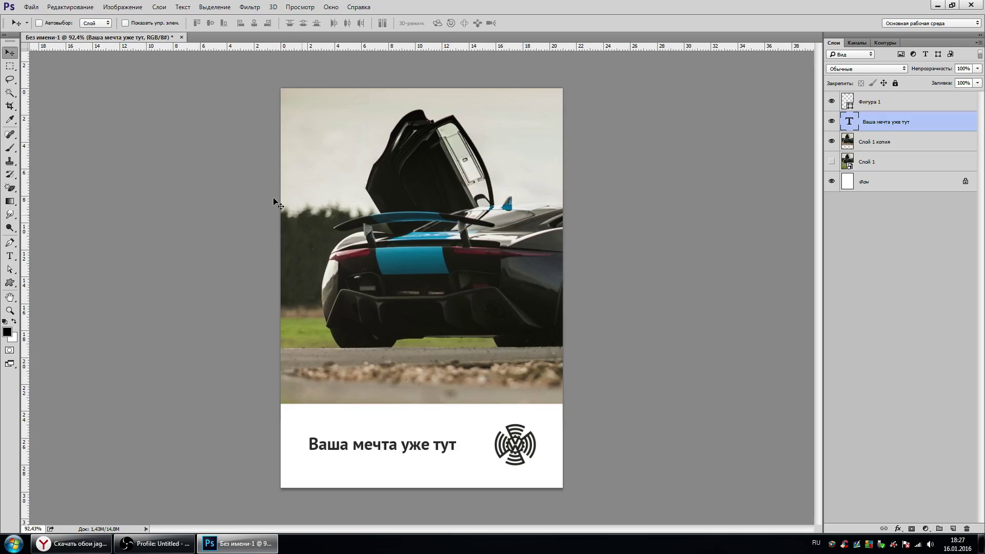
# Step: Delete the Слой 1 копия car photo layer and select the Rectangle tool
pyautogui.click(876, 145)
pyautogui.moveTo(564, 280)
pyautogui.mouseDown()
pyautogui.moveTo(429, 228)
pyautogui.moveTo(668, 257)
pyautogui.moveTo(518, 248)
pyautogui.moveTo(576, 229)
pyautogui.moveTo(545, 259)
pyautogui.mouseUp()
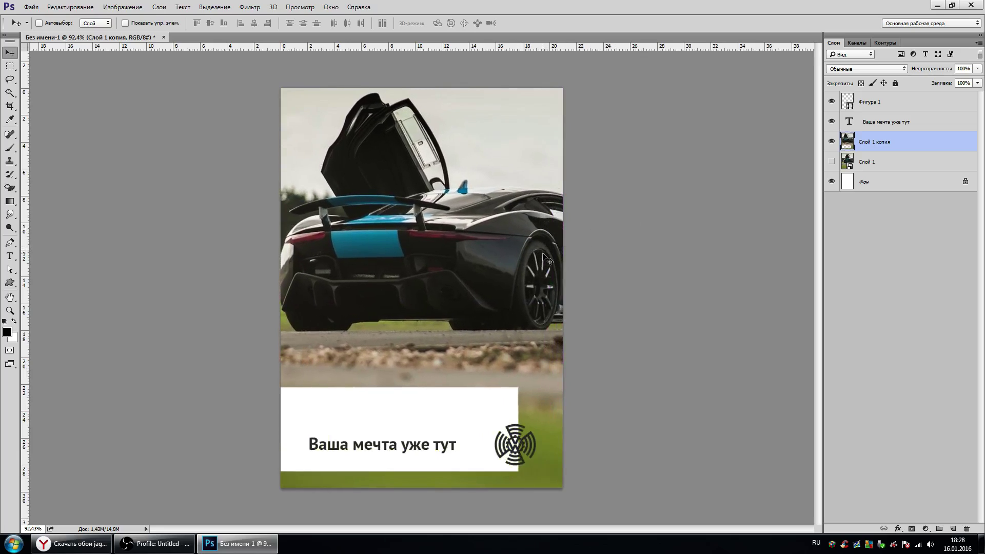
pyautogui.press('Delete')
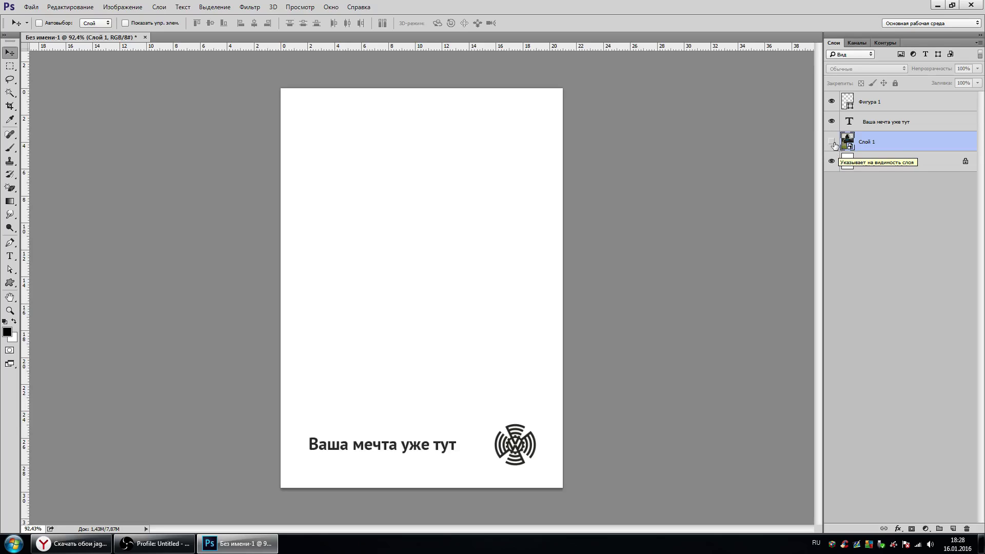
pyautogui.click(10, 282)
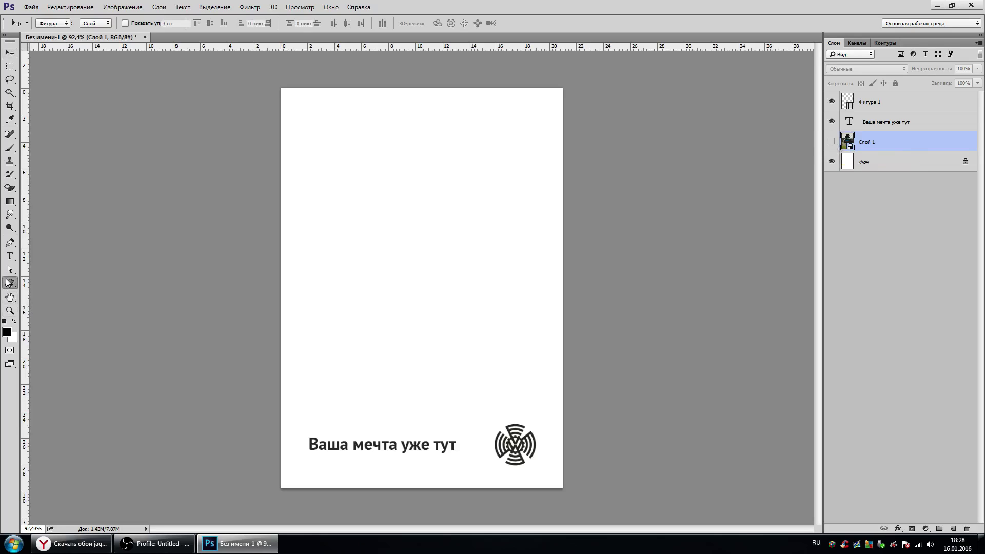
pyautogui.click(44, 283)
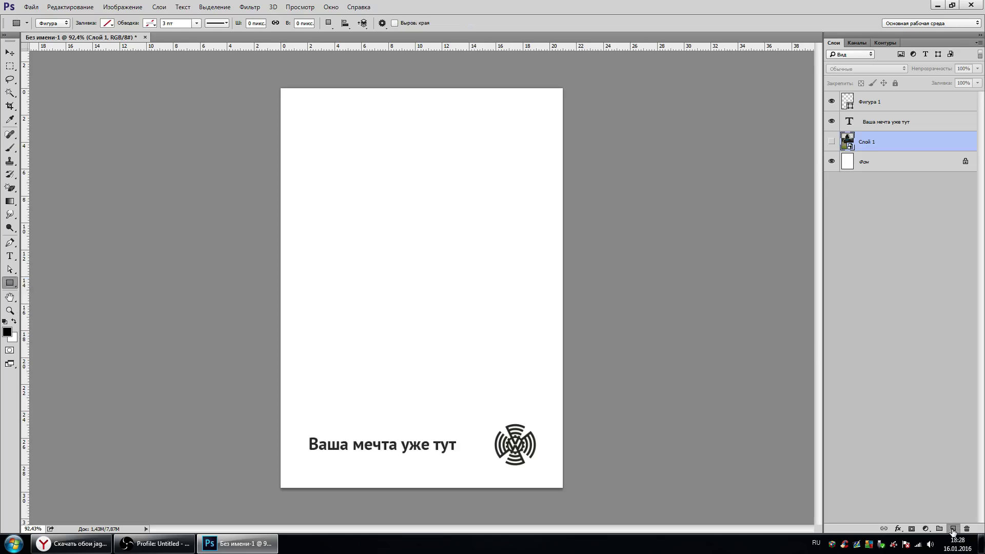
# Step: Draw a red-filled rectangle over the upper page above the caption, nudging it up
pyautogui.click(952, 529)
pyautogui.moveTo(258, 87); pyautogui.dragTo(594, 404)
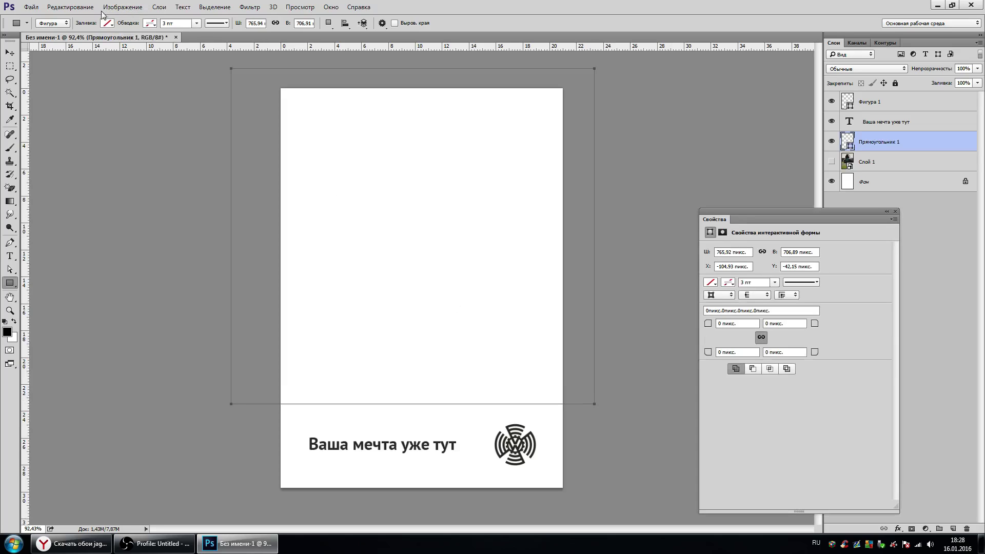
pyautogui.click(108, 23)
pyautogui.click(148, 87)
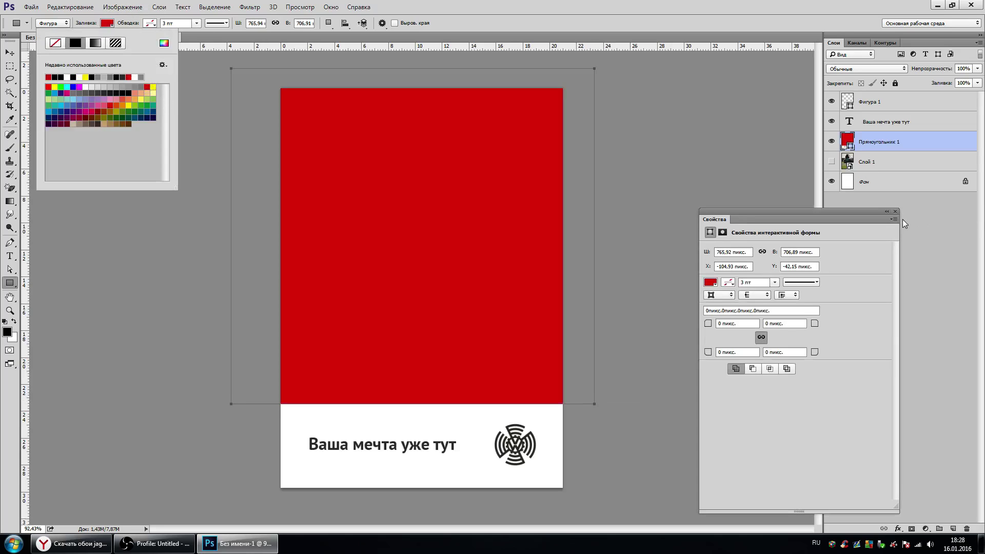
pyautogui.click(895, 211)
pyautogui.click(895, 211)
pyautogui.press('v')
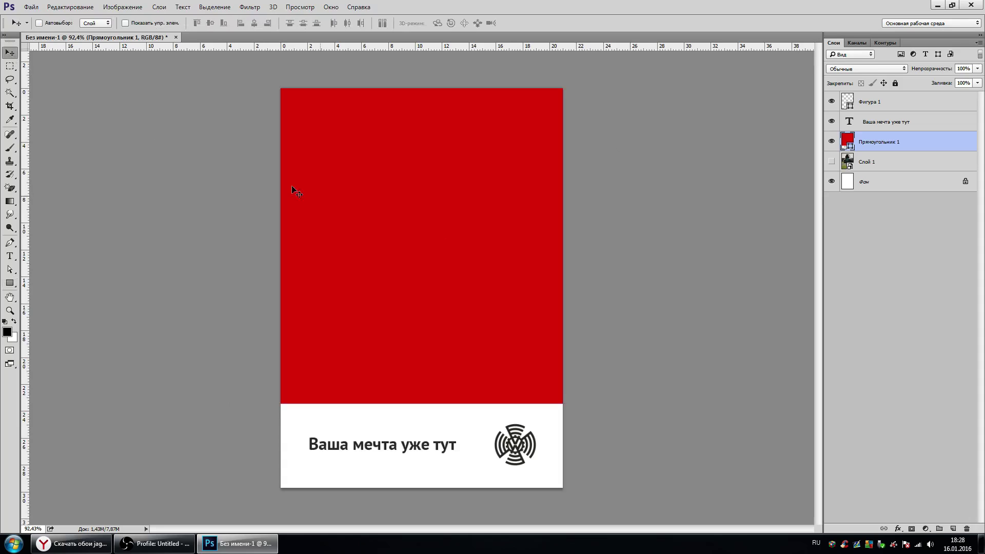
pyautogui.press('Up')
pyautogui.press('Up')
pyautogui.press('Up')
pyautogui.press('Up')
pyautogui.press('Up')
pyautogui.press('Up')
pyautogui.press('Up')
pyautogui.press('Up')
pyautogui.scroll(1, 521, 447)
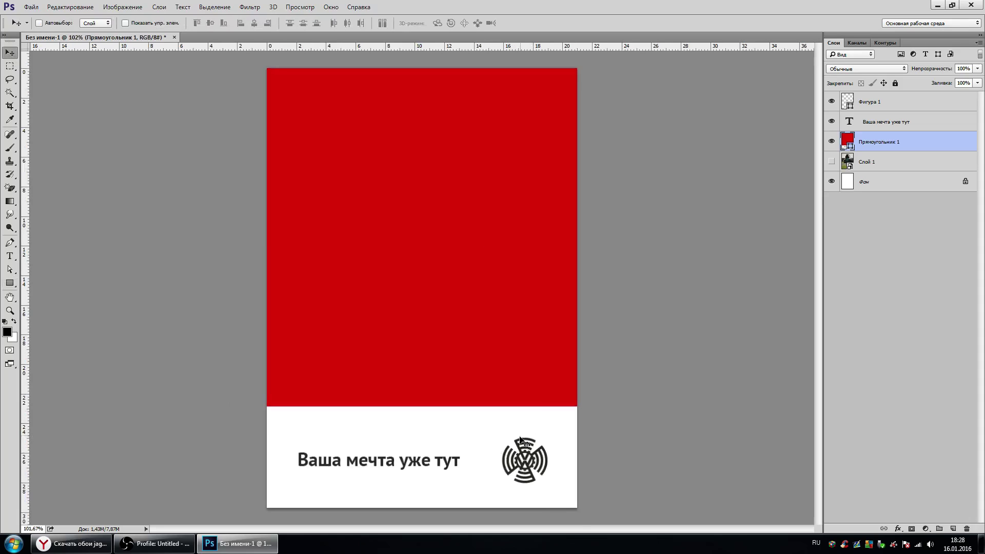
# Step: Nudge the red rectangle down into position
pyautogui.press('Down')
pyautogui.press('Down')
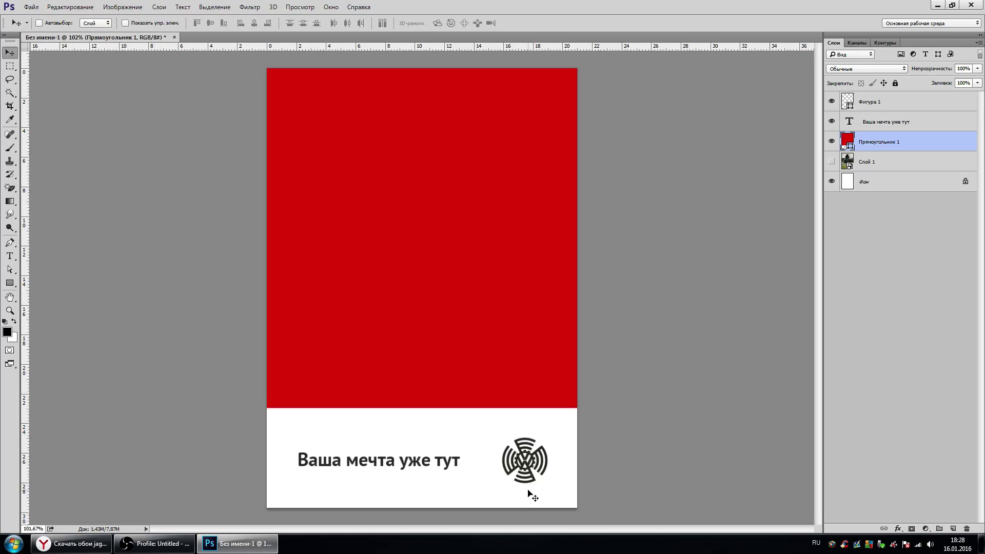
pyautogui.press('Down')
pyautogui.press('Down')
pyautogui.press('Down')
pyautogui.press('Down')
pyautogui.press('Down')
pyautogui.press('Up')
pyautogui.scroll(-2, 538, 481)
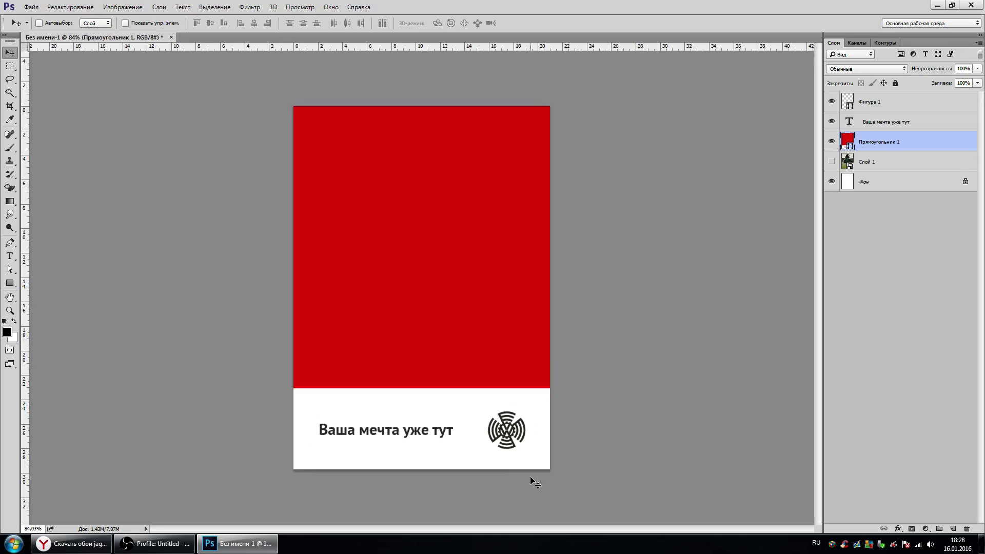
pyautogui.press('Down')
pyautogui.press('Down')
# Step: Stack Слой 1 above Прямоугольник 1, clip it to the rectangle, and frame the car
pyautogui.moveTo(847, 169); pyautogui.dragTo(850, 149)
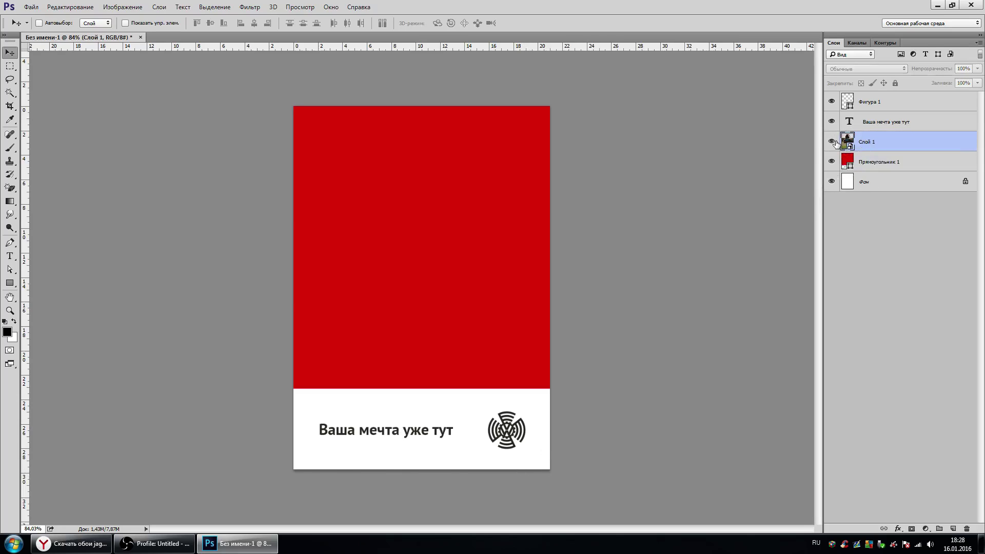
pyautogui.moveTo(413, 263); pyautogui.dragTo(448, 270)
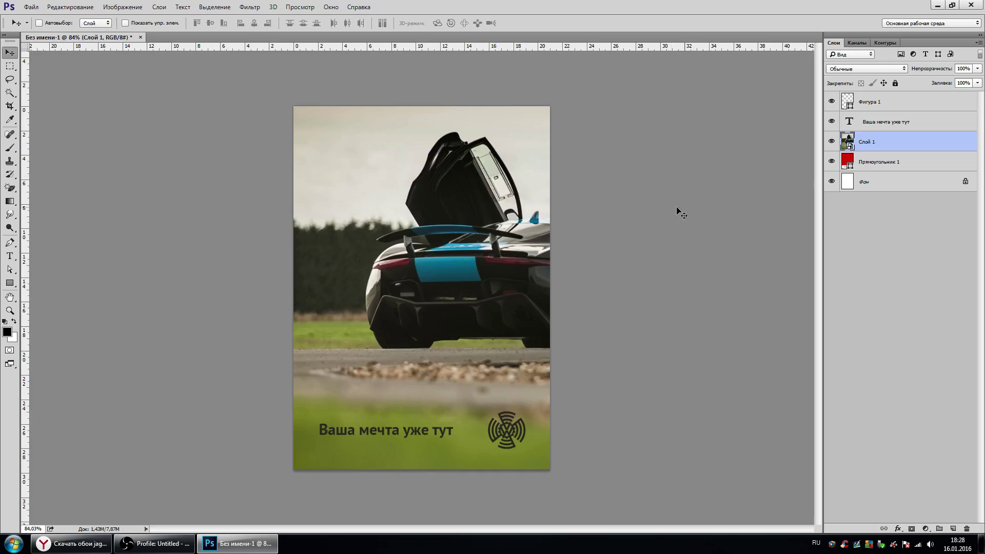
pyautogui.keyDown('alt'); pyautogui.click(908, 150); pyautogui.keyUp('alt')
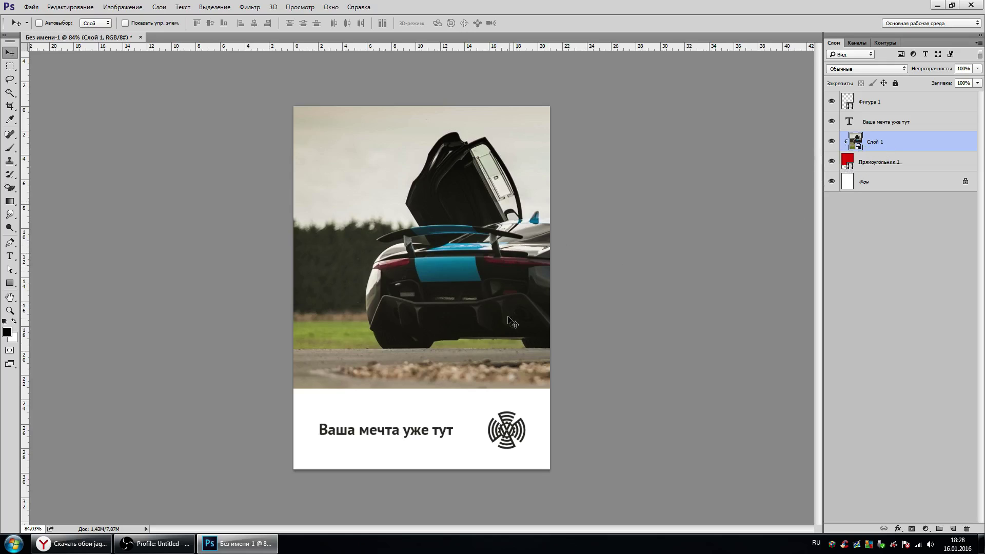
pyautogui.moveTo(518, 294)
pyautogui.mouseDown()
pyautogui.moveTo(602, 298)
pyautogui.moveTo(504, 297)
pyautogui.mouseUp()
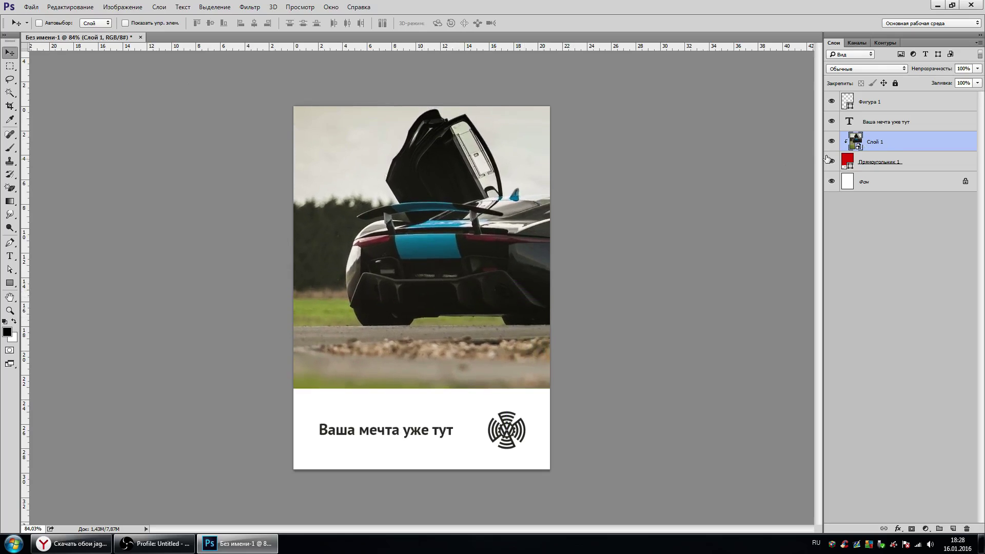
pyautogui.hotkey('ctrl', '+')
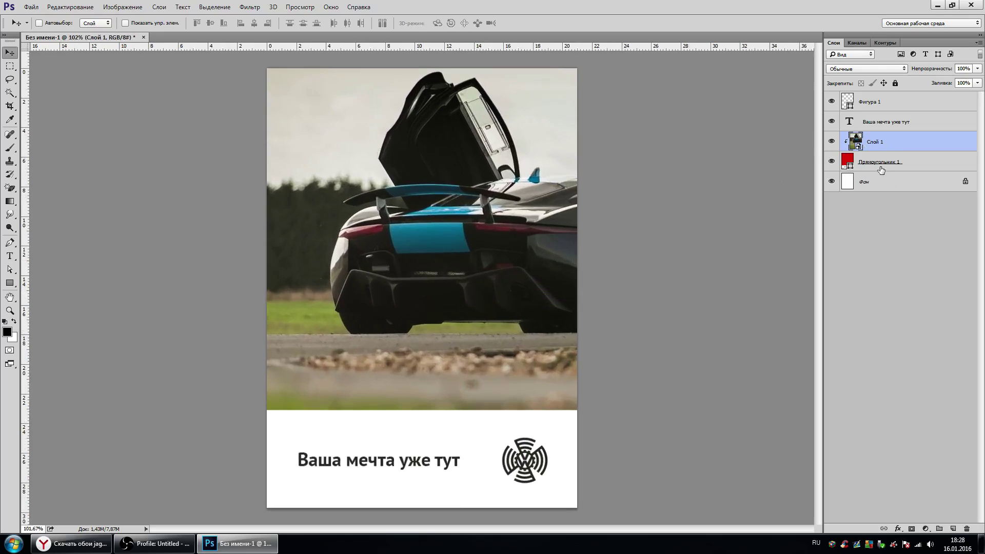
# Step: Scale the car photo to about 86% and shift it left so the car's side shows
pyautogui.moveTo(527, 223); pyautogui.dragTo(486, 257)
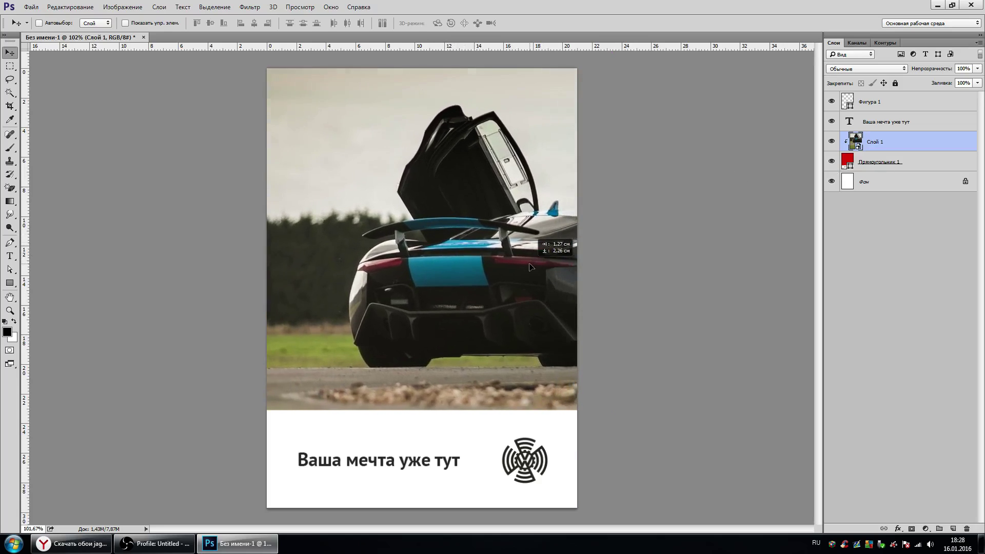
pyautogui.hotkey('ctrl', '-')
pyautogui.hotkey('ctrl', 't')
pyautogui.hotkey('ctrl', '-')
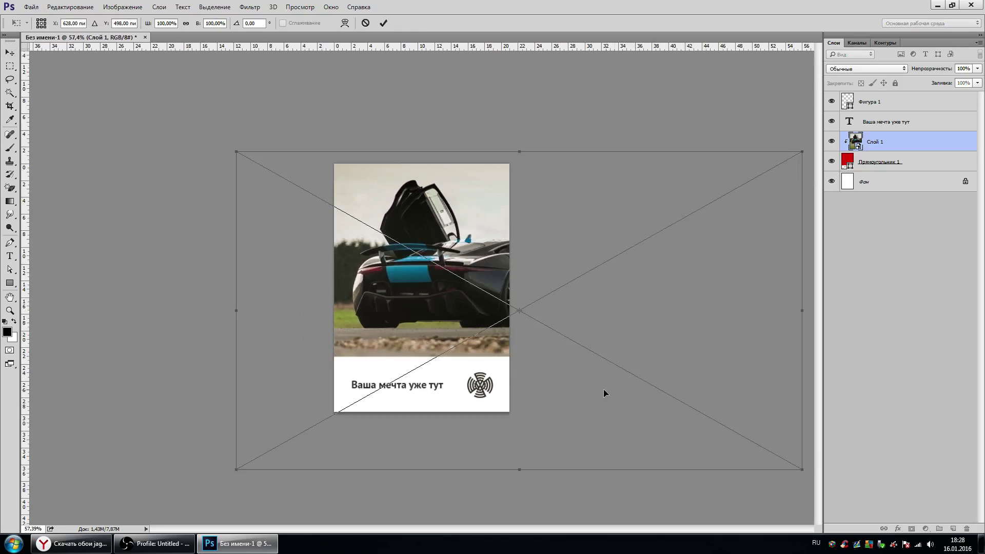
pyautogui.moveTo(805, 468); pyautogui.dragTo(715, 428)
pyautogui.moveTo(573, 259); pyautogui.dragTo(483, 267)
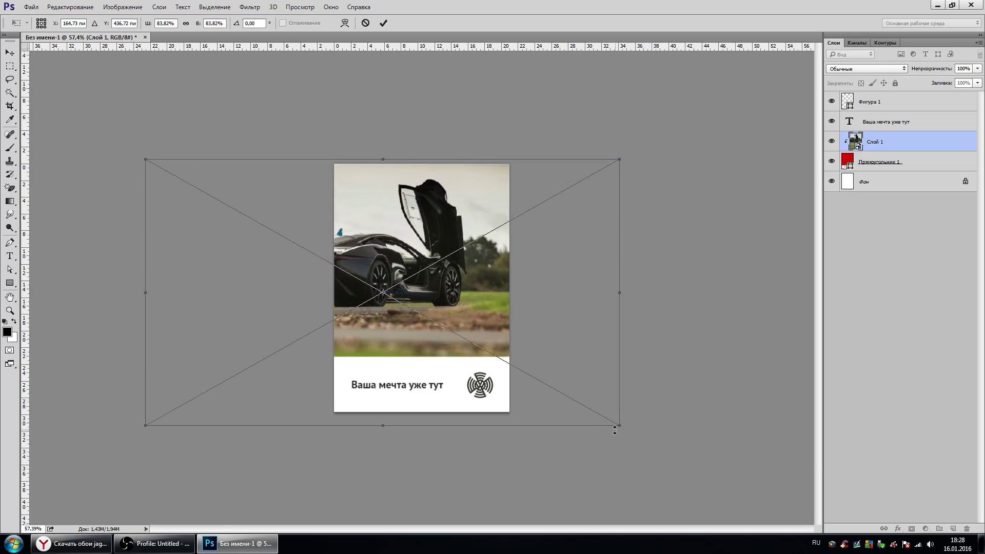
pyautogui.moveTo(619, 427); pyautogui.dragTo(633, 434)
pyautogui.moveTo(572, 290); pyautogui.dragTo(557, 292)
pyautogui.press('Return')
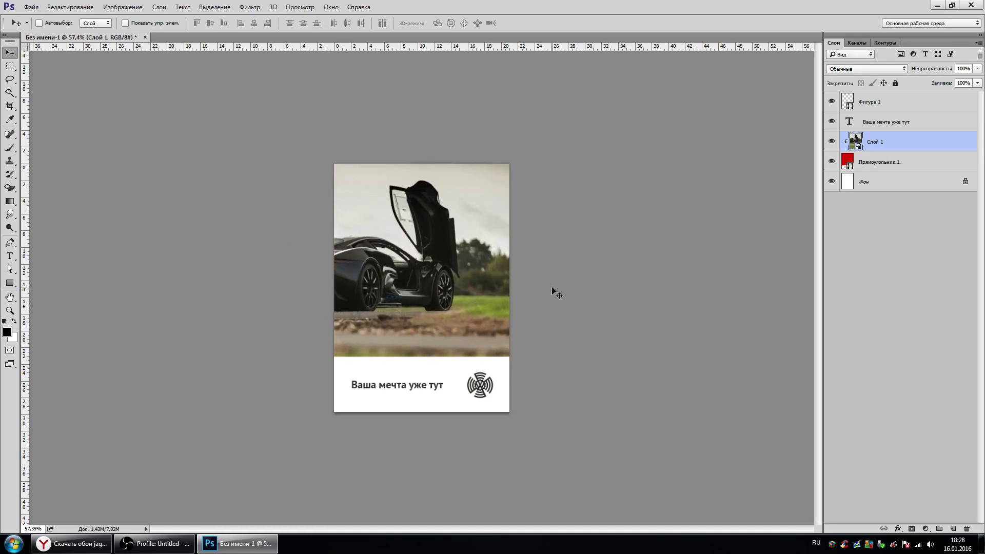
# Step: Check the caption layer, then reselect the Слой 1 car photo layer
pyautogui.scroll(2, 512, 324)
pyautogui.scroll(1, 462, 405)
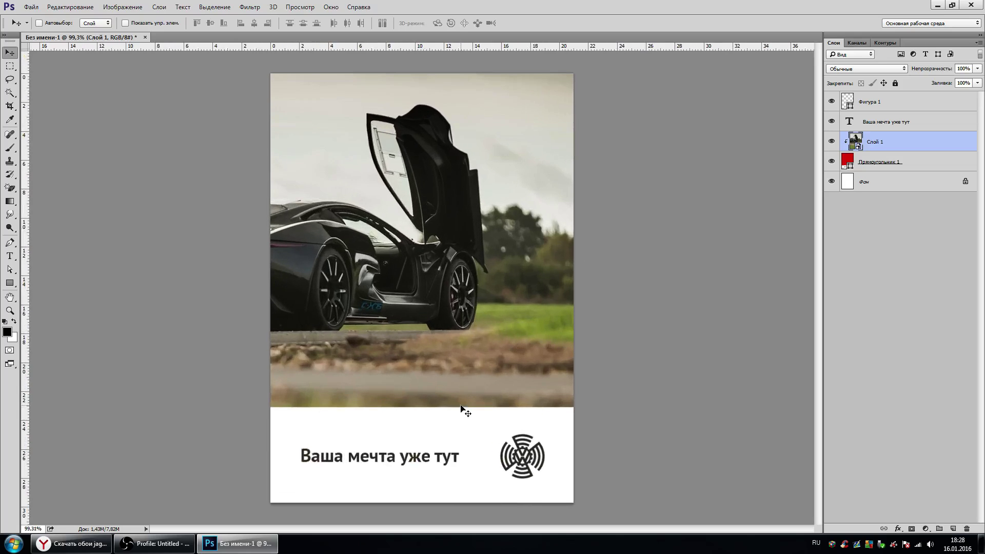
pyautogui.click(873, 122)
pyautogui.scroll(-1, 534, 336)
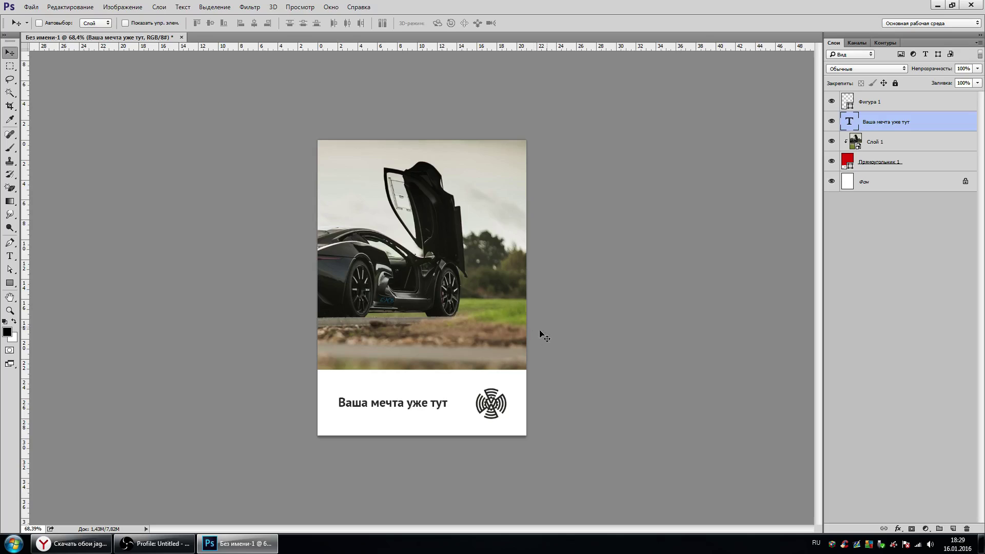
pyautogui.click(891, 143)
pyautogui.scroll(1, 419, 347)
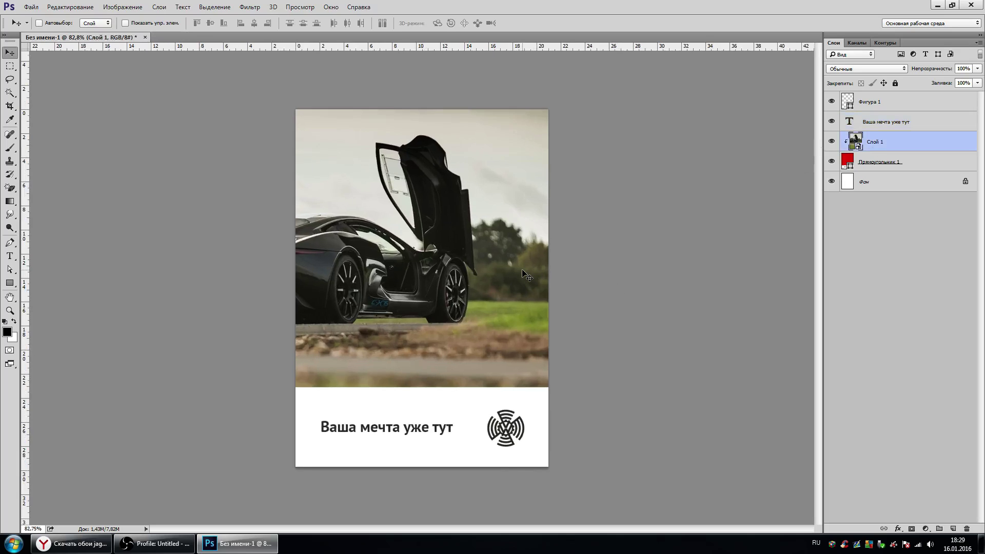
# Step: Draw a straight diagonal Pen line with a 10 pt white stroke across the car photo
pyautogui.click(953, 528)
pyautogui.click(10, 242)
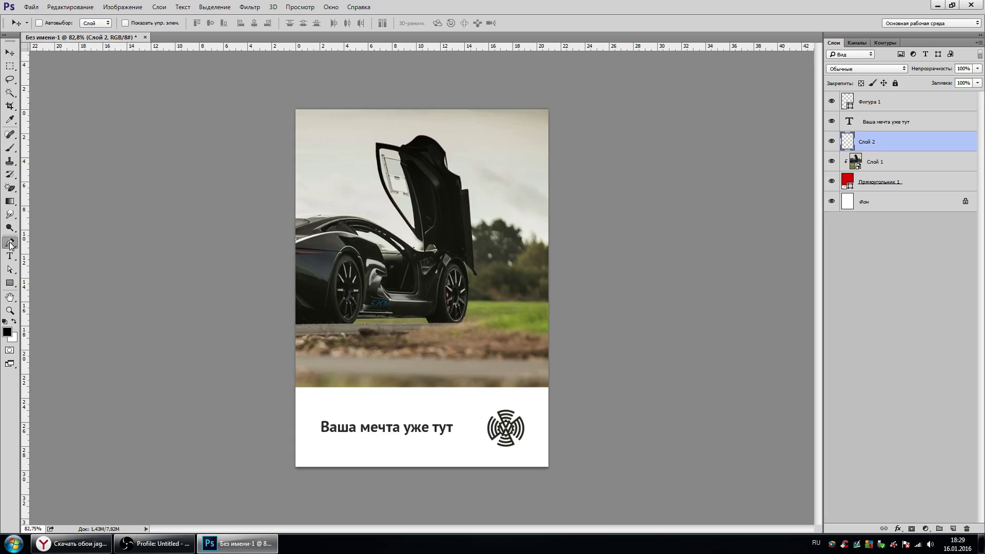
pyautogui.click(224, 371)
pyautogui.click(641, 105)
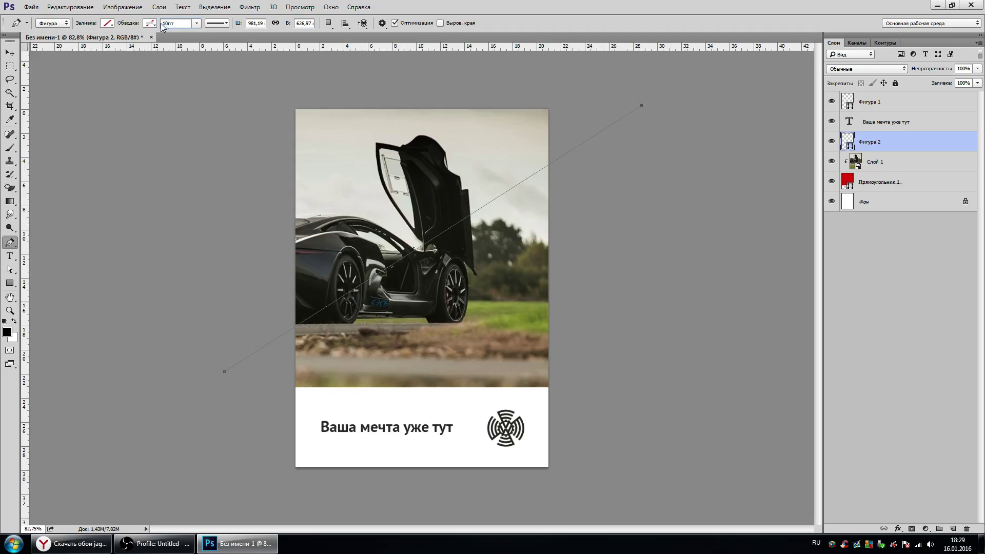
pyautogui.press('Return')
pyautogui.click(150, 23)
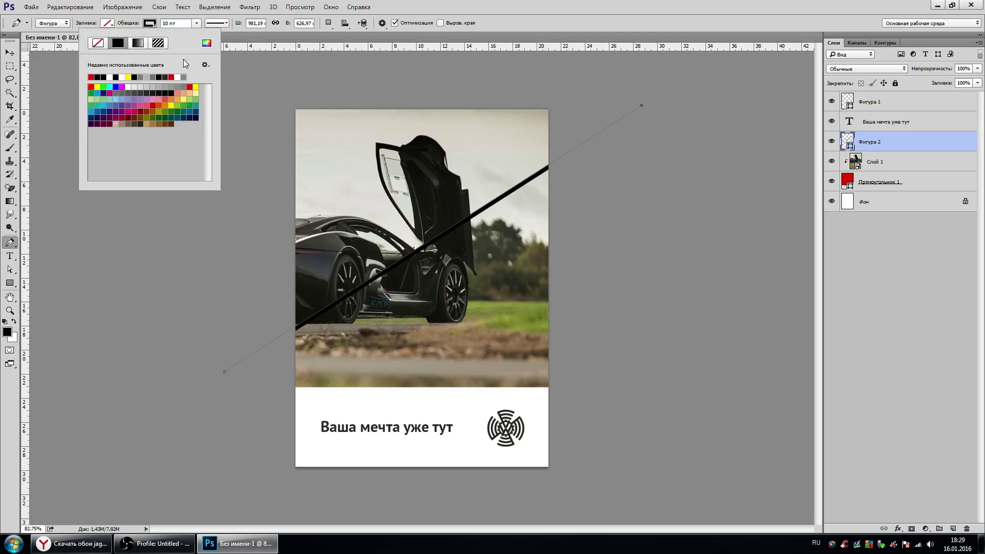
pyautogui.click(177, 76)
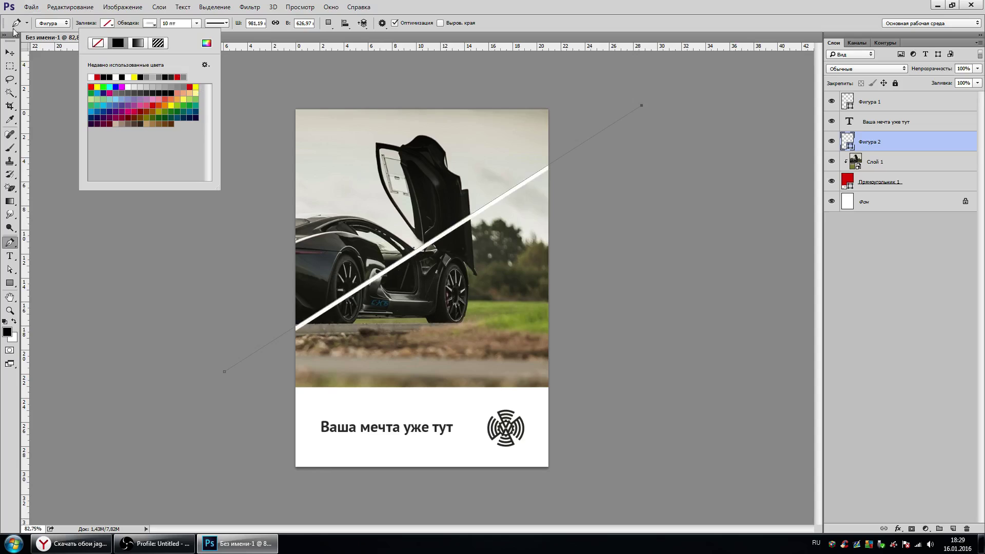
pyautogui.click(9, 52)
pyautogui.moveTo(490, 221)
pyautogui.mouseDown()
pyautogui.moveTo(504, 225)
pyautogui.moveTo(507, 213)
pyautogui.mouseUp()
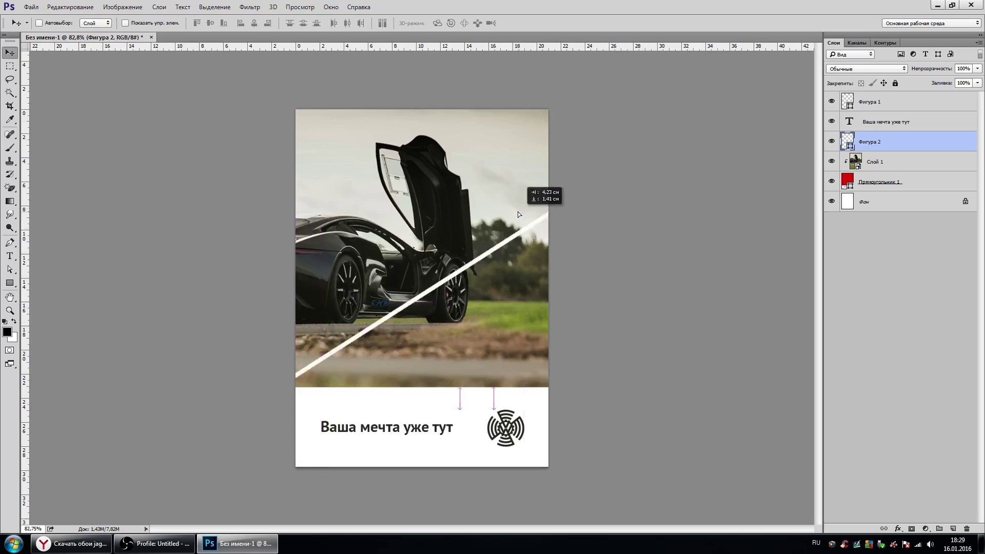
pyautogui.moveTo(581, 324); pyautogui.dragTo(553, 164)
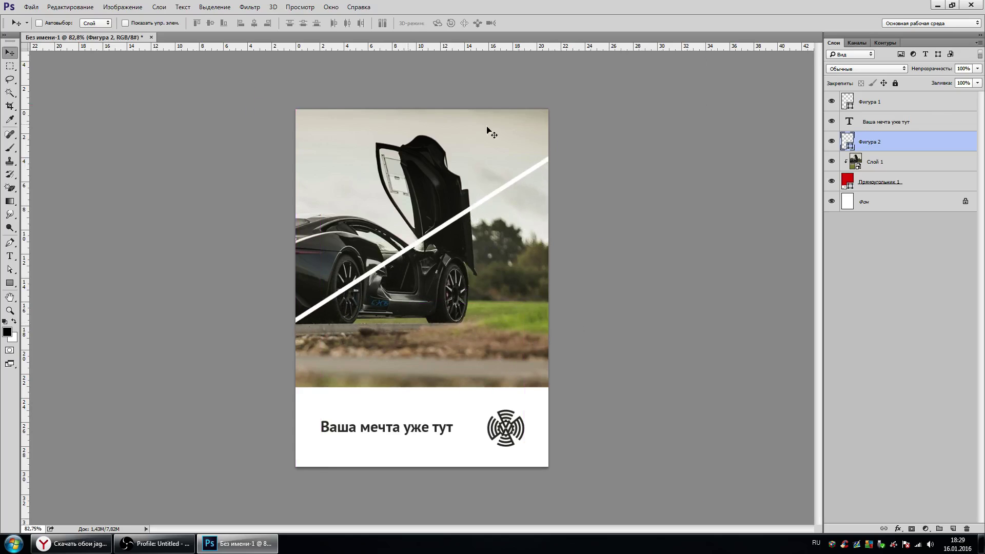
# Step: Recolour the stripe red, move it lower, and clip it to the car photo
pyautogui.click(9, 242)
pyautogui.click(150, 24)
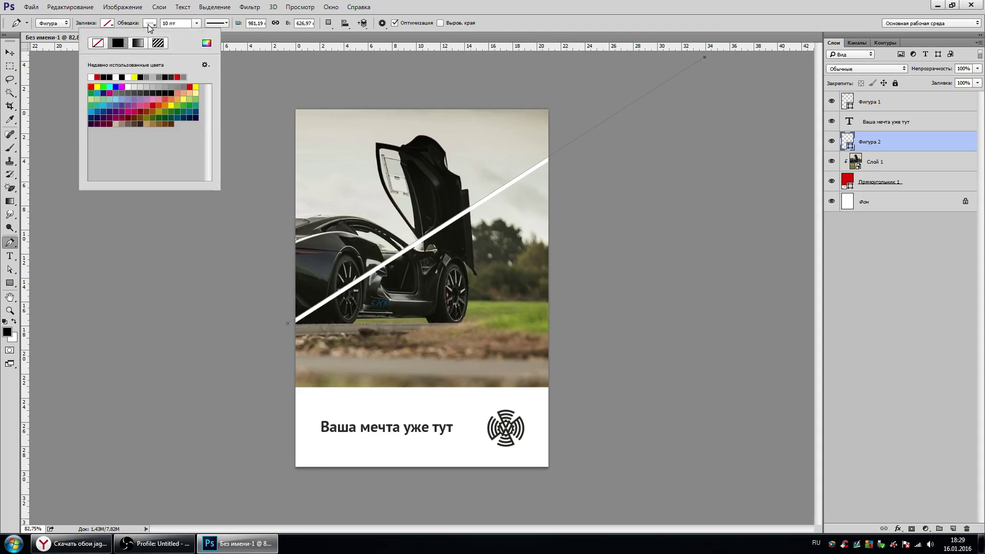
pyautogui.click(188, 87)
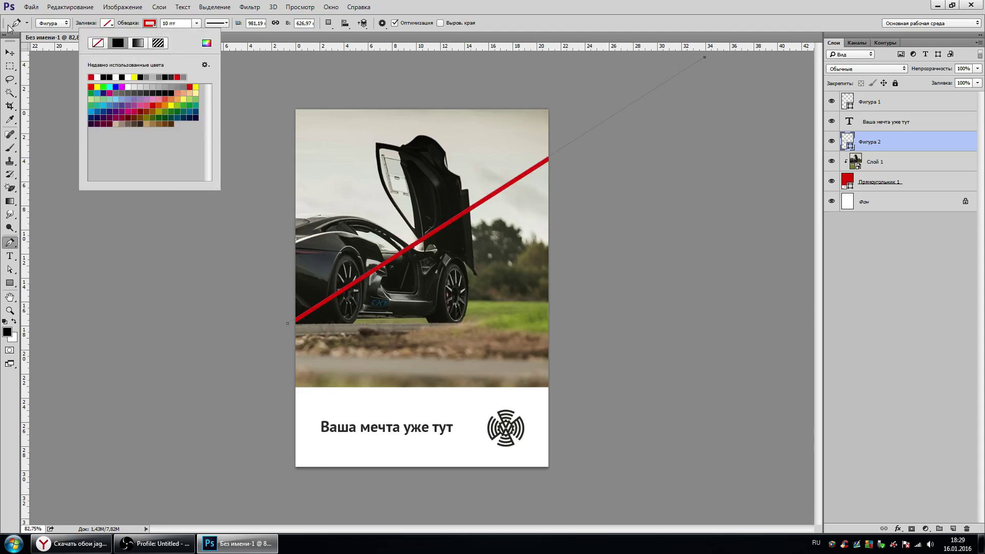
pyautogui.click(10, 52)
pyautogui.moveTo(474, 208)
pyautogui.mouseDown()
pyautogui.moveTo(481, 365)
pyautogui.moveTo(454, 363)
pyautogui.mouseUp()
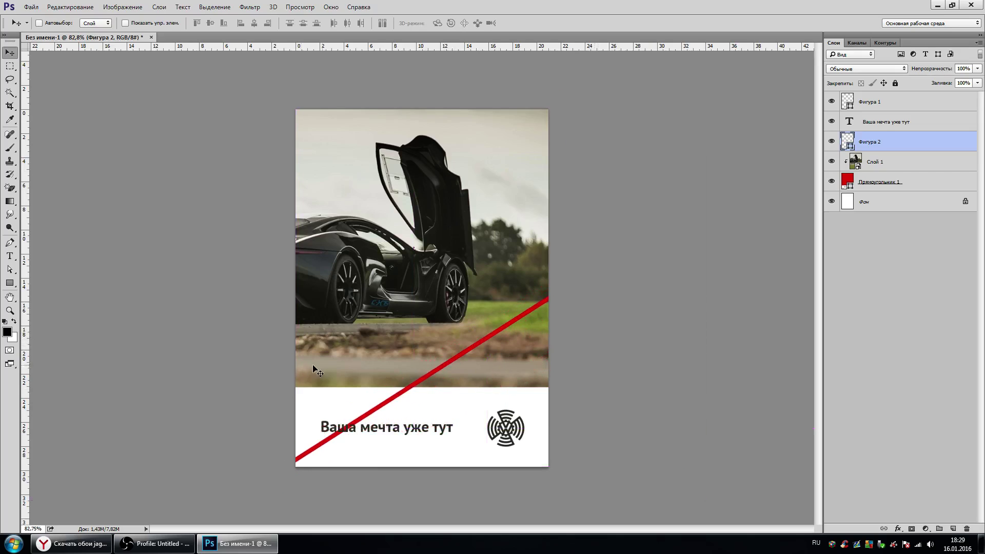
pyautogui.scroll(1, 318, 370)
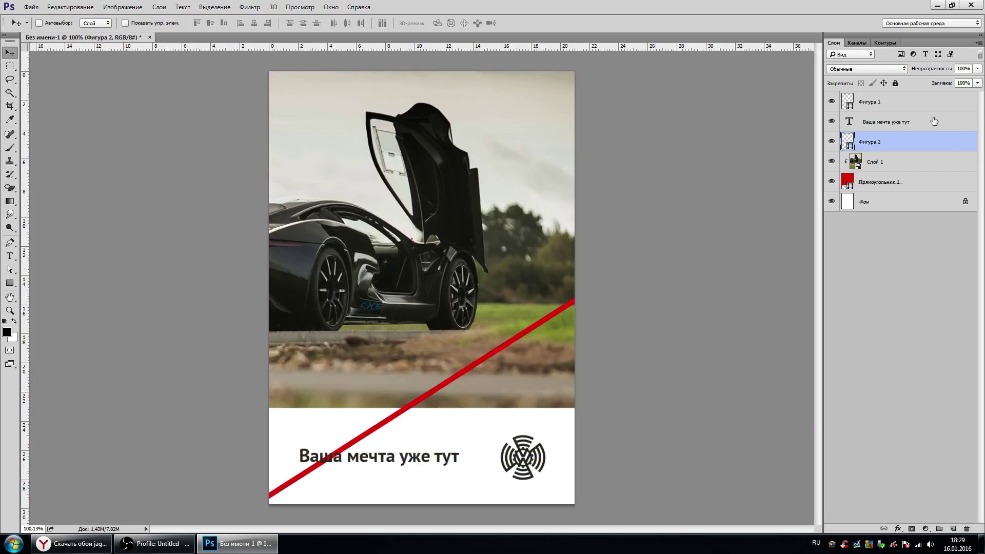
pyautogui.keyDown('alt'); pyautogui.click(890, 150); pyautogui.keyUp('alt')
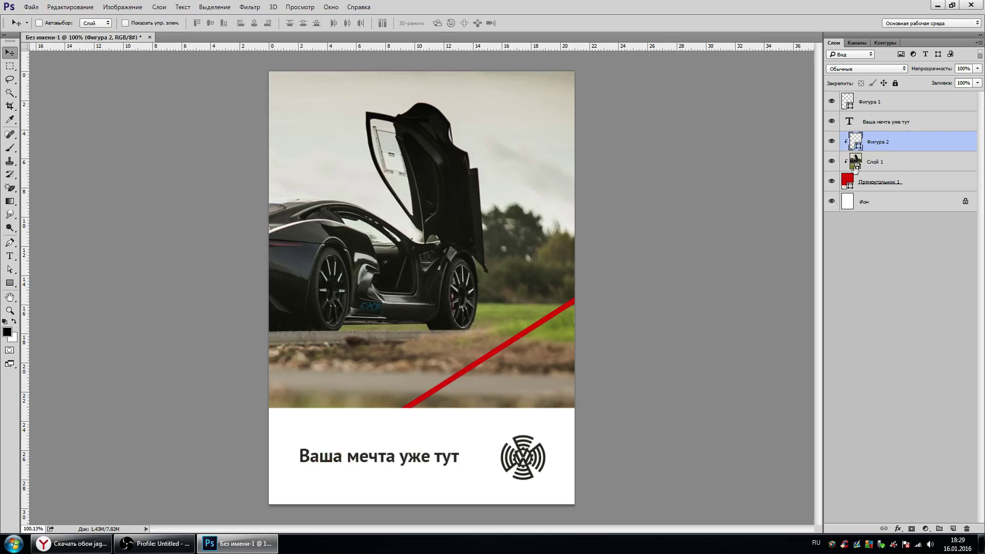
# Step: Duplicate the Фигура 2 stripe twice, clipping each copy, and space them below the original
pyautogui.moveTo(665, 284); pyautogui.dragTo(491, 221)
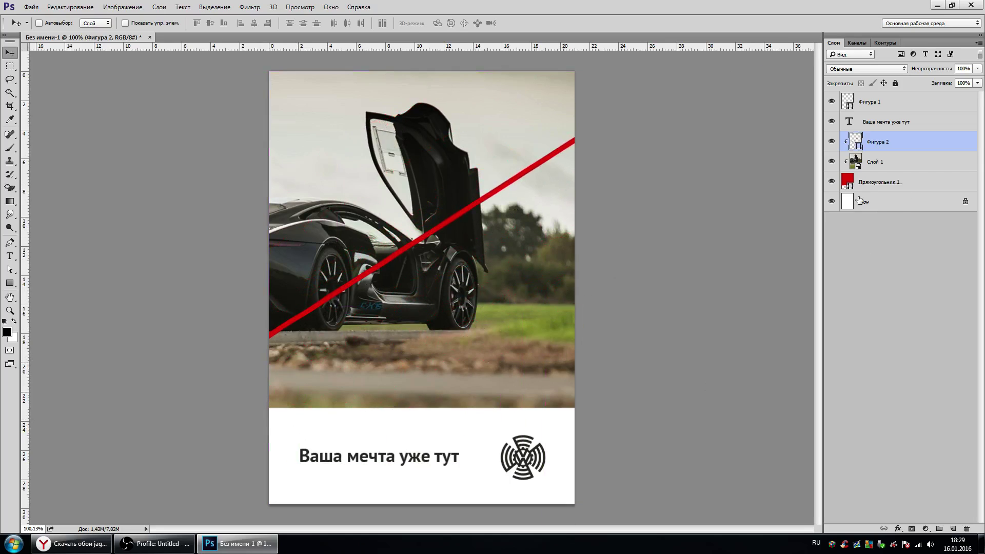
pyautogui.moveTo(392, 243); pyautogui.dragTo(395, 265)
pyautogui.moveTo(895, 145); pyautogui.dragTo(895, 142)
pyautogui.moveTo(487, 241); pyautogui.dragTo(492, 258)
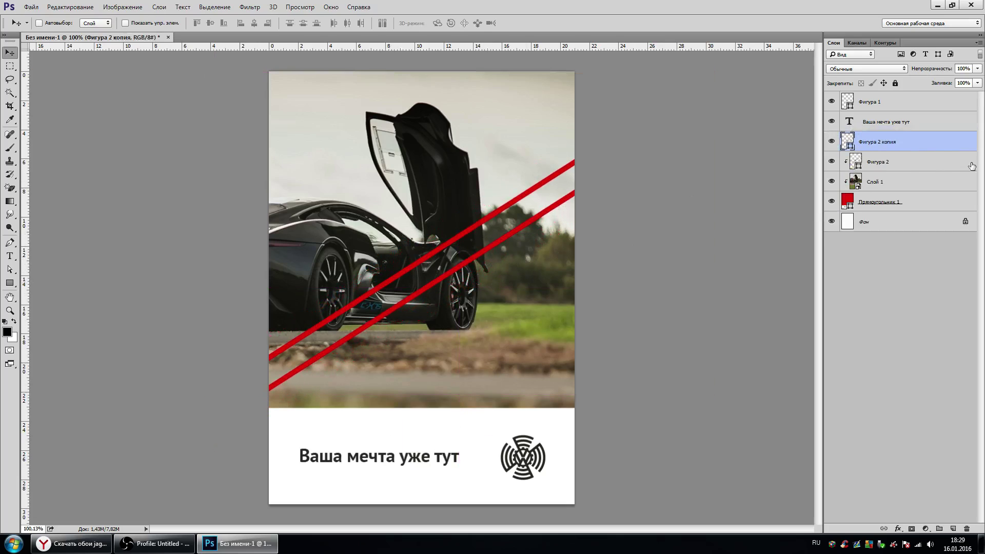
pyautogui.hotkey('ctrl', 'alt', 'g')
pyautogui.hotkey('ctrl', 'j')
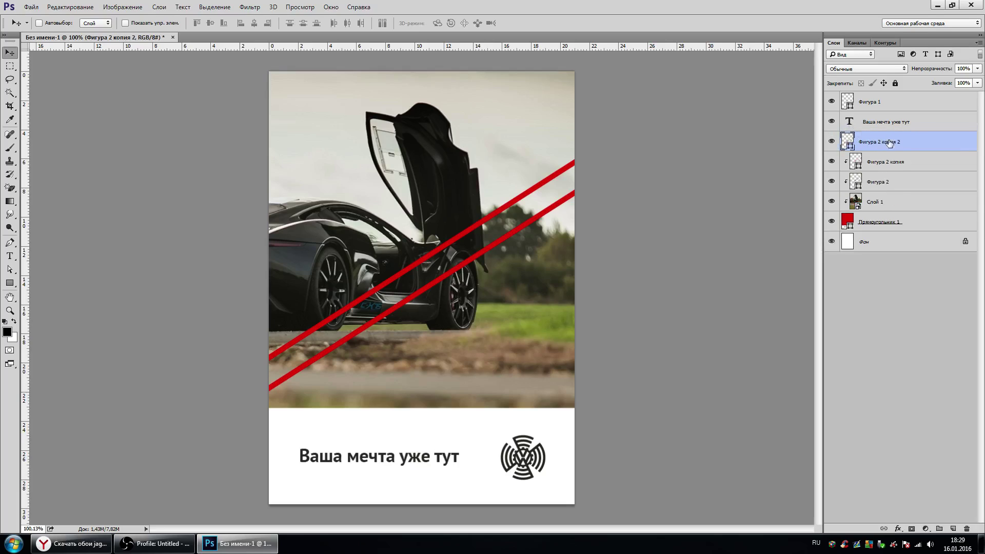
pyautogui.moveTo(495, 244); pyautogui.dragTo(495, 279)
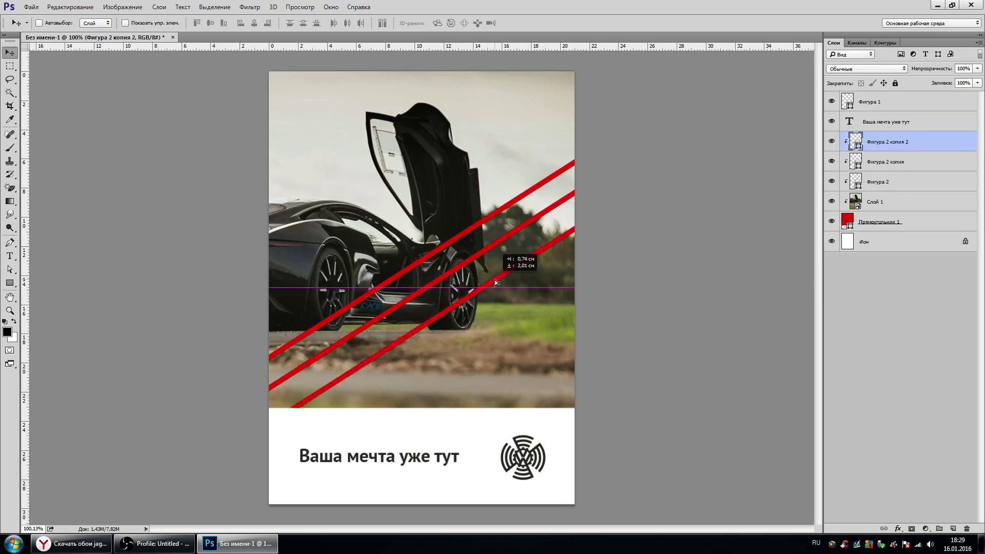
pyautogui.click(877, 164)
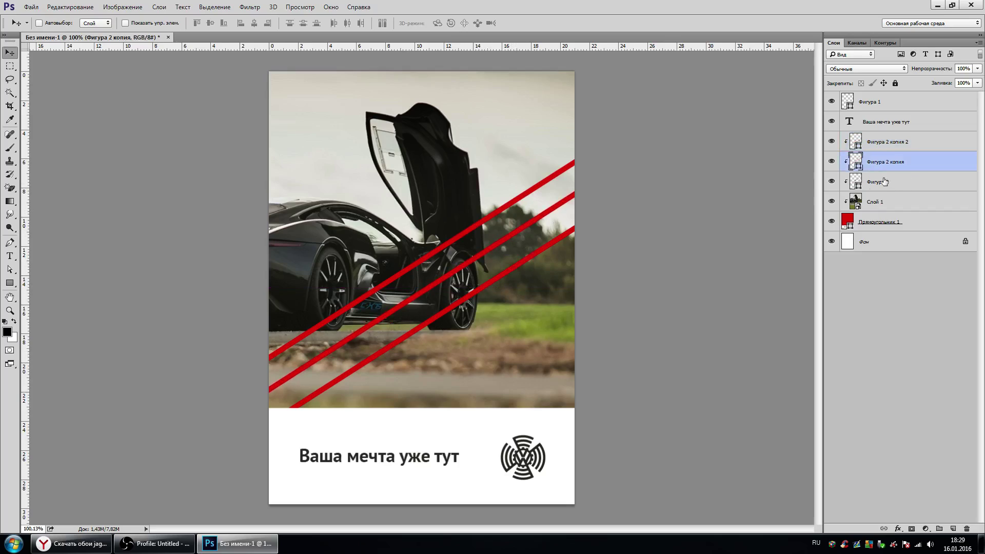
# Step: Set the three stripe layers to Перекрытие blending after trying Умножение and Мягкий свет
pyautogui.keyDown('ctrl'); pyautogui.click(879, 183); pyautogui.keyUp('ctrl')
pyautogui.keyDown('ctrl'); pyautogui.click(880, 145); pyautogui.keyUp('ctrl')
pyautogui.click(841, 69)
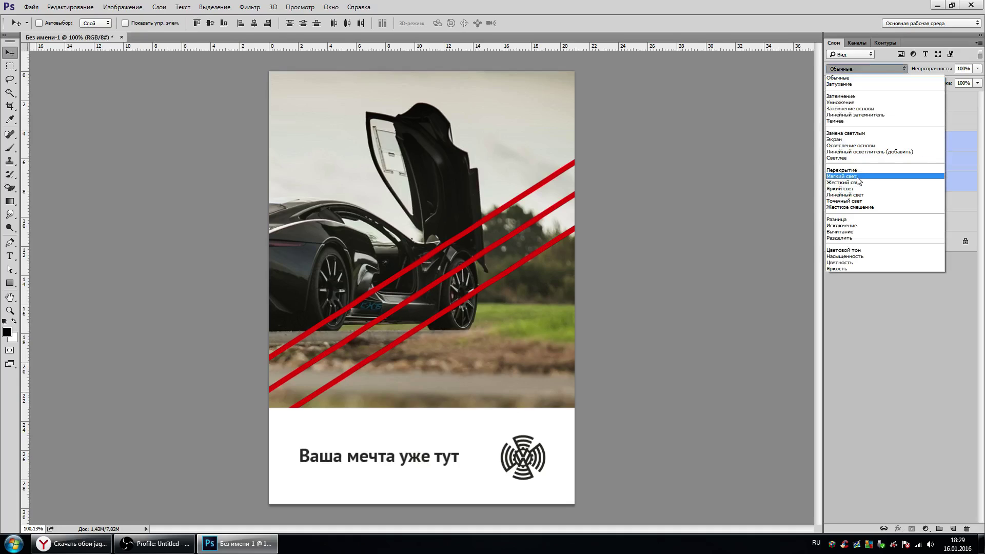
pyautogui.click(850, 172)
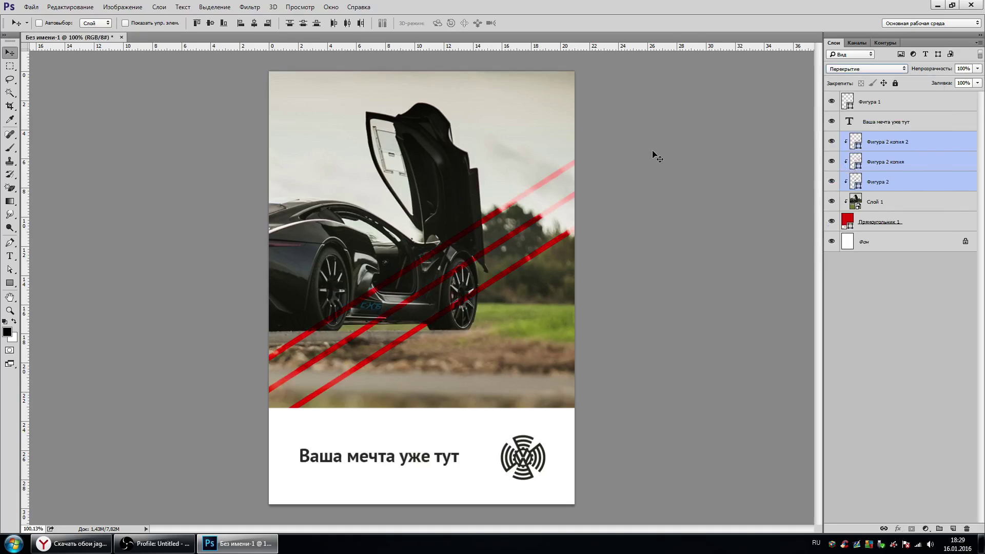
pyautogui.click(834, 68)
pyautogui.click(838, 103)
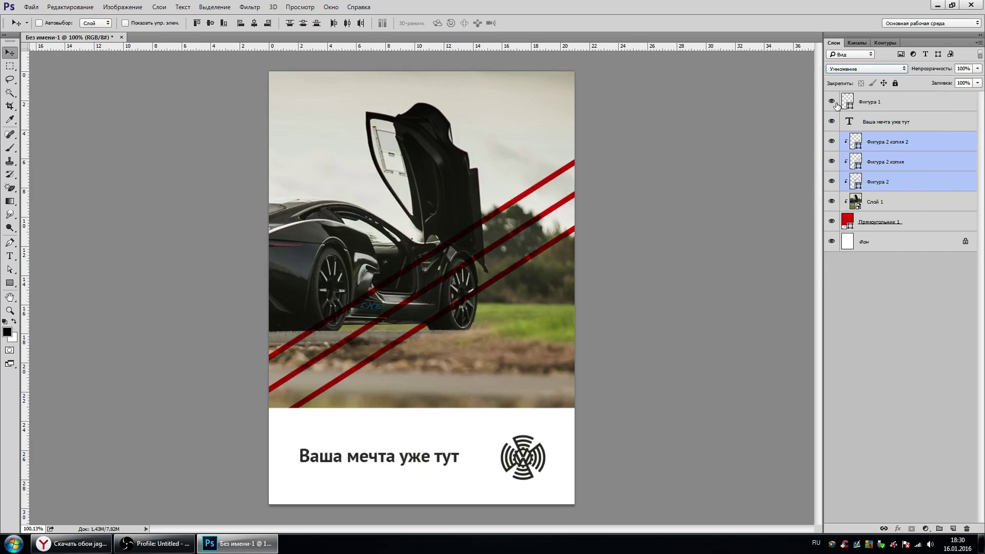
pyautogui.click(847, 69)
pyautogui.click(852, 179)
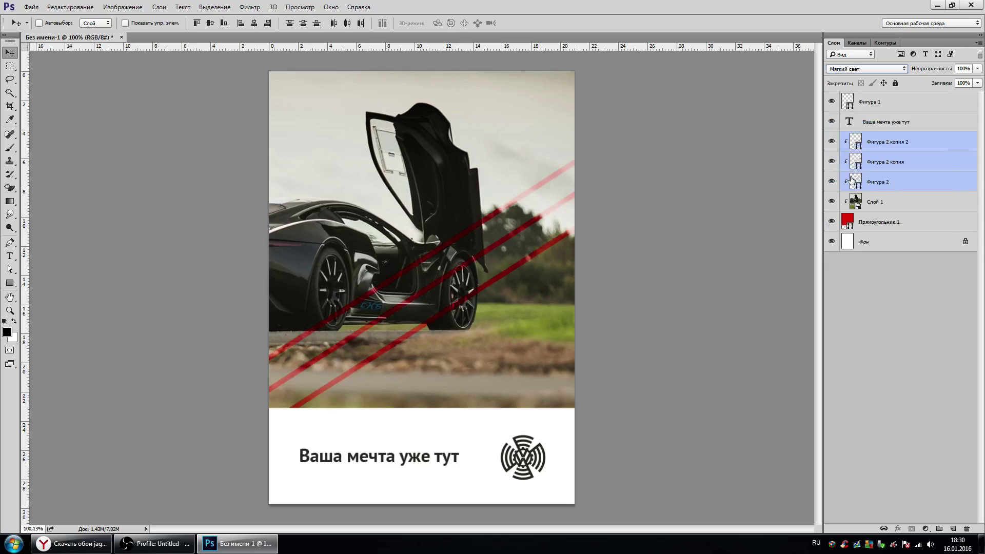
pyautogui.click(867, 69)
pyautogui.click(851, 177)
pyautogui.click(866, 68)
pyautogui.click(857, 171)
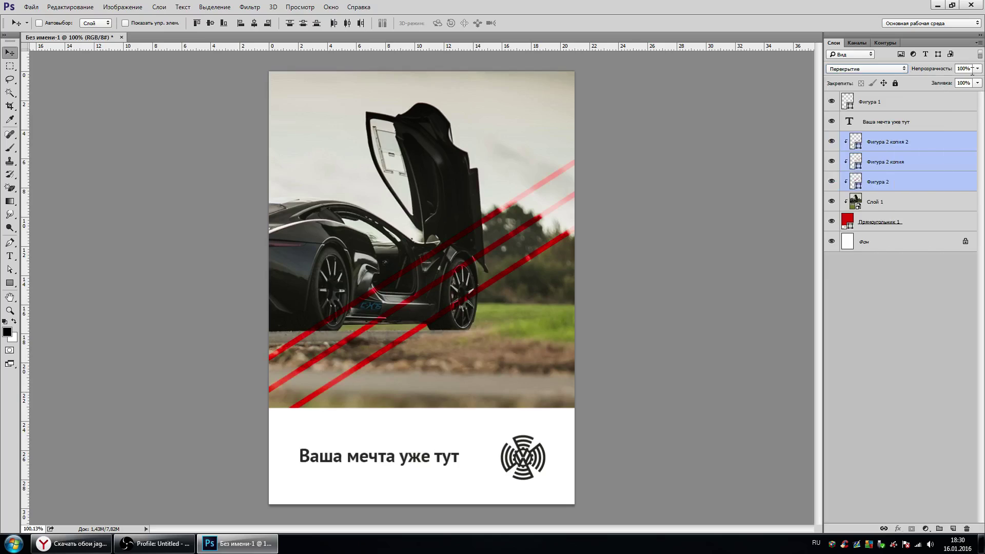
# Step: Lower the stripes' opacity to 50%
pyautogui.click(976, 69)
pyautogui.moveTo(956, 81); pyautogui.dragTo(953, 81)
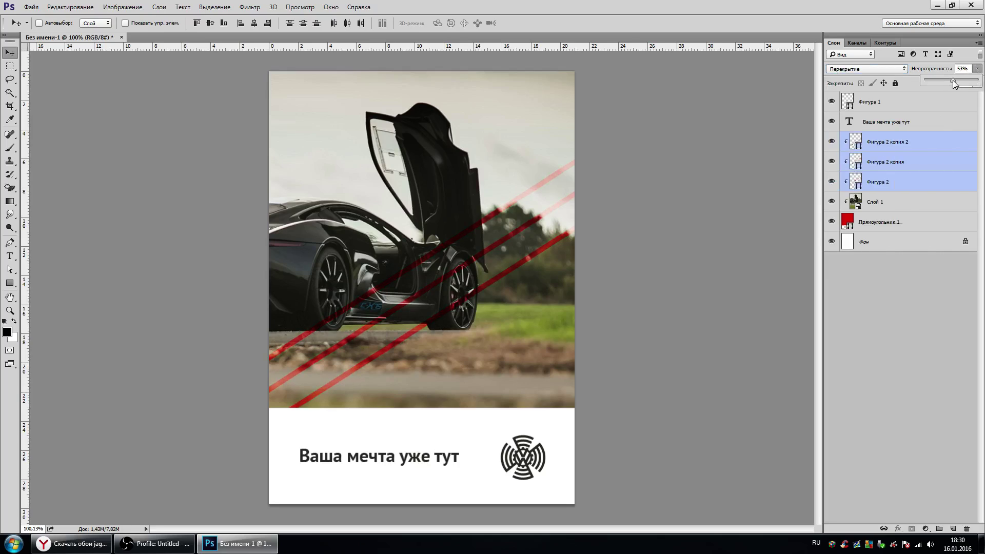
pyautogui.scroll(-5, 442, 307)
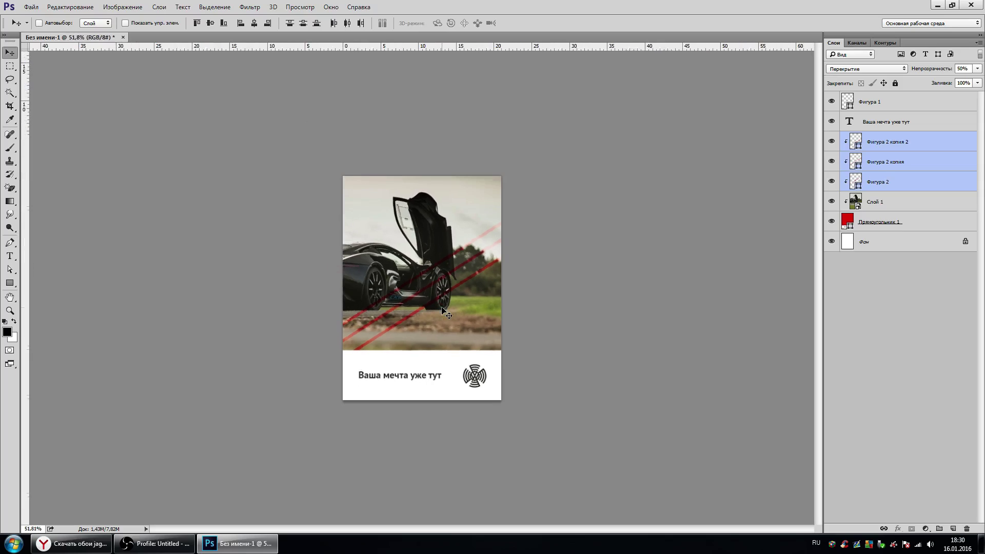
pyautogui.scroll(2, 443, 308)
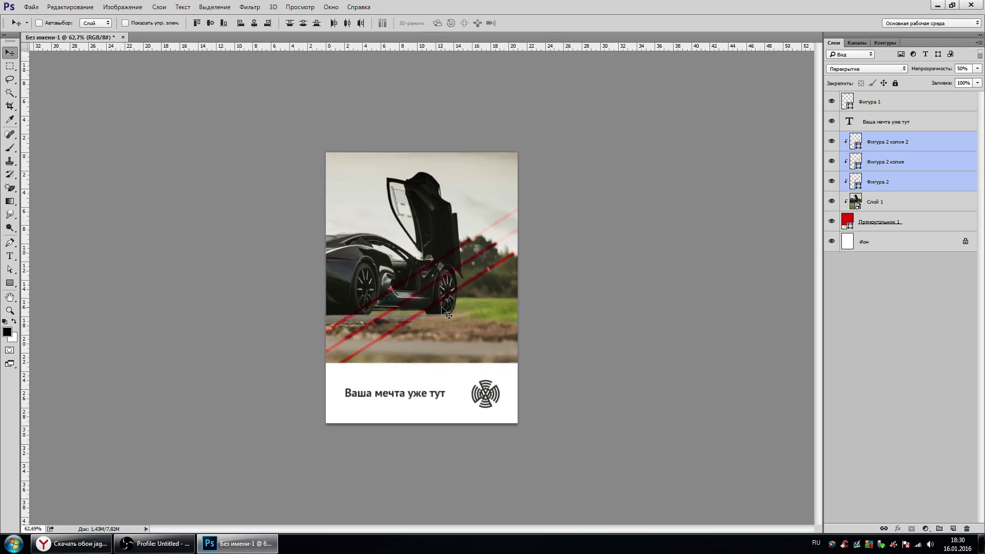
# Step: Delete the stripe and red rectangle layers and hide the Слой 1 car photo
pyautogui.press('Delete')
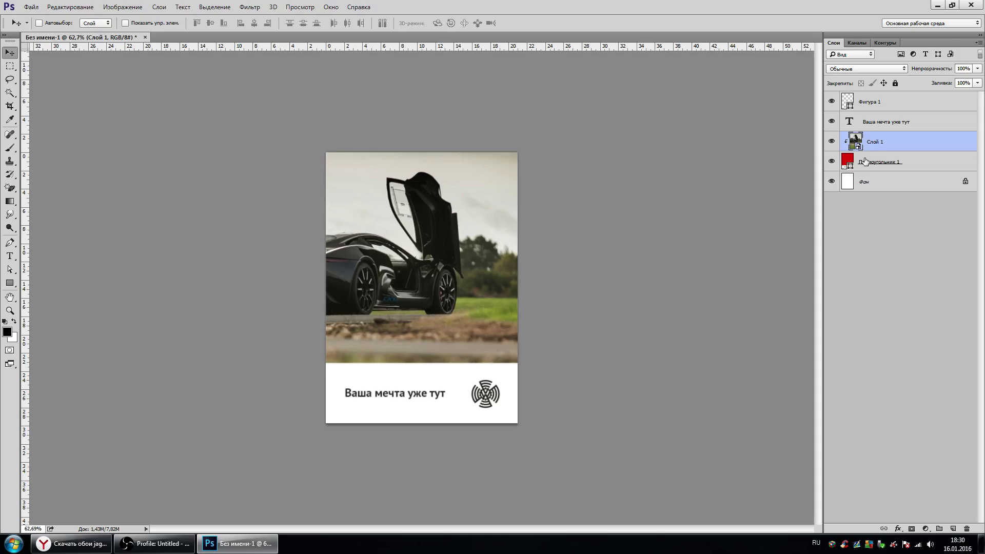
pyautogui.click(865, 162)
pyautogui.press('Delete')
pyautogui.click(831, 143)
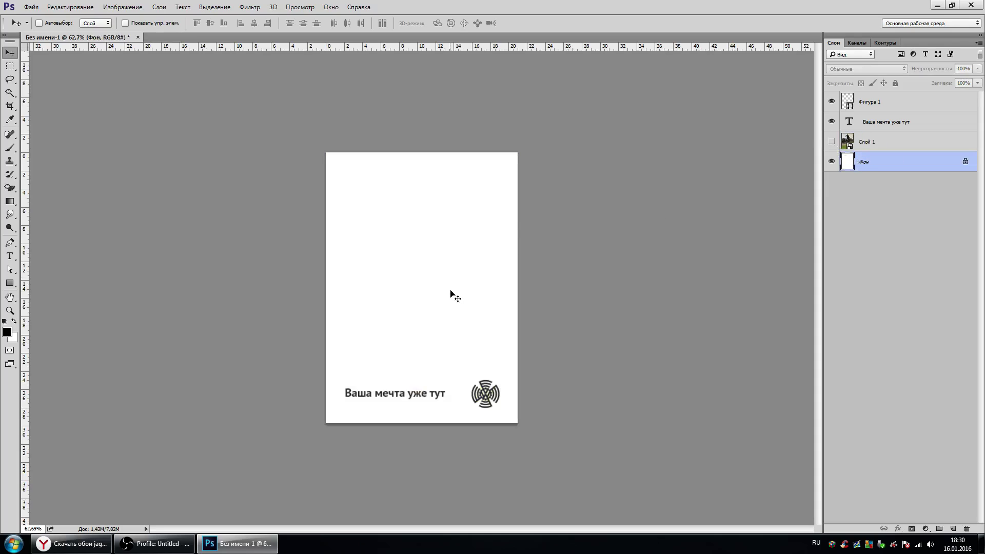
pyautogui.scroll(2, 450, 293)
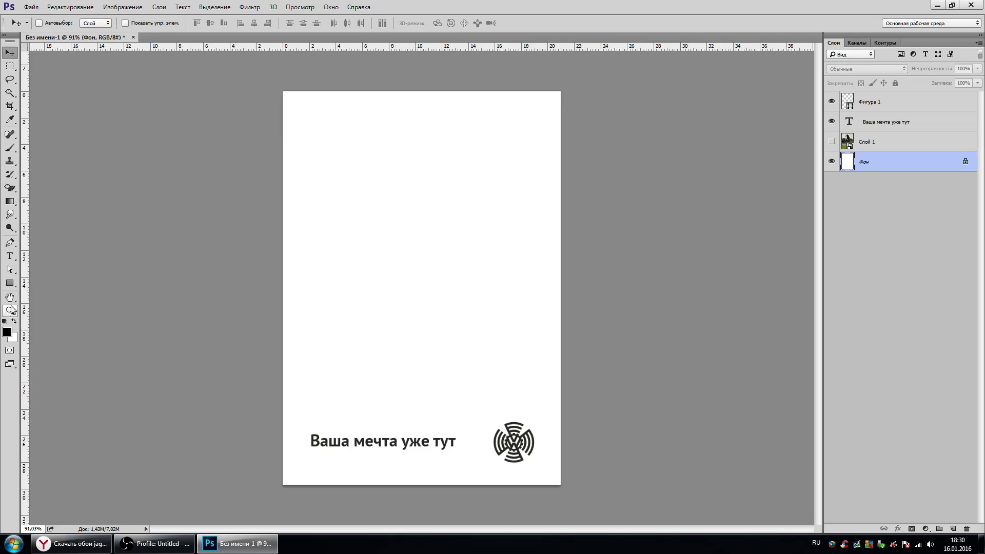
# Step: Draw a 136-pixel circle, Эллипс 1, near the page's top-left with the Ellipse tool
pyautogui.click(10, 283)
pyautogui.click(80, 302)
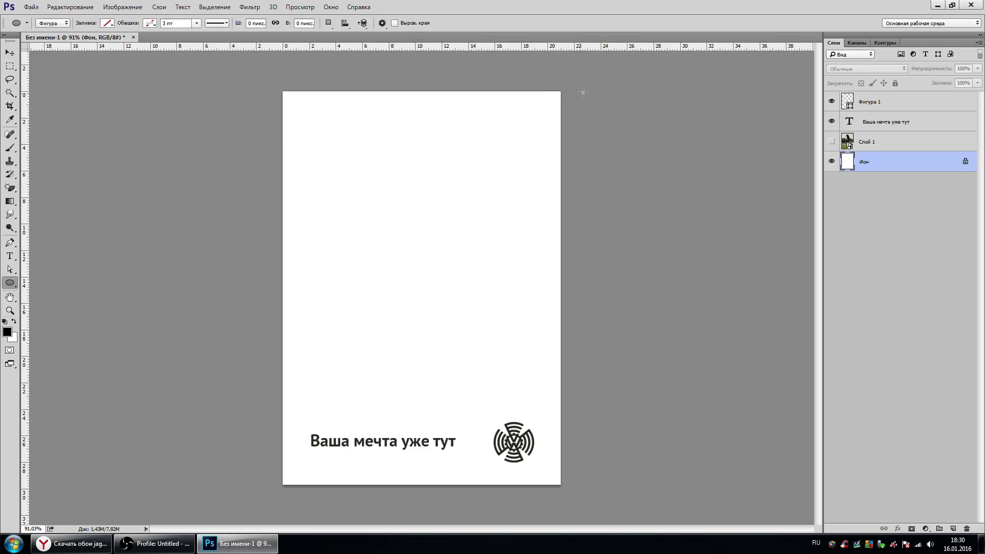
pyautogui.click(952, 529)
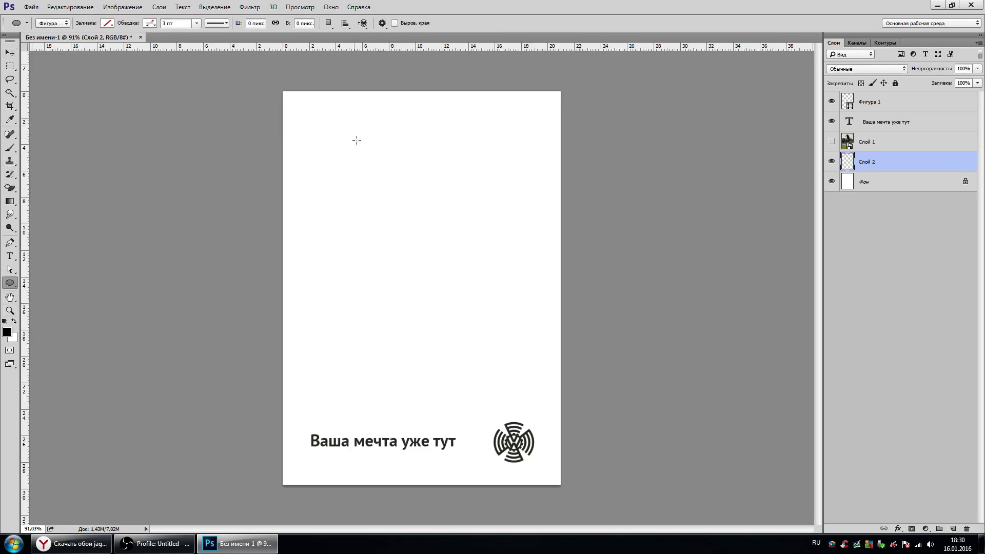
pyautogui.moveTo(332, 126); pyautogui.dragTo(395, 205)
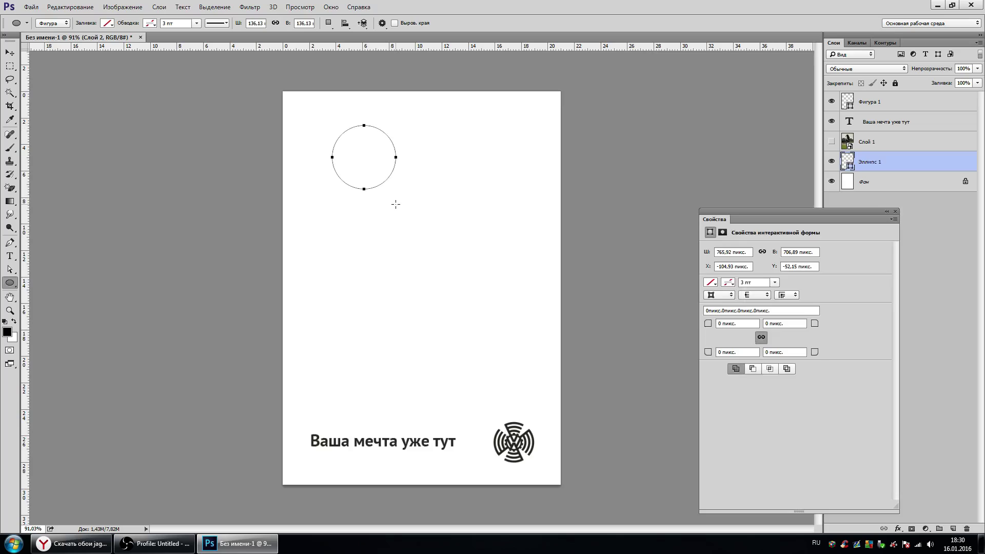
# Step: Fill the circle red and nudge it slightly left and down
pyautogui.click(108, 23)
pyautogui.click(148, 87)
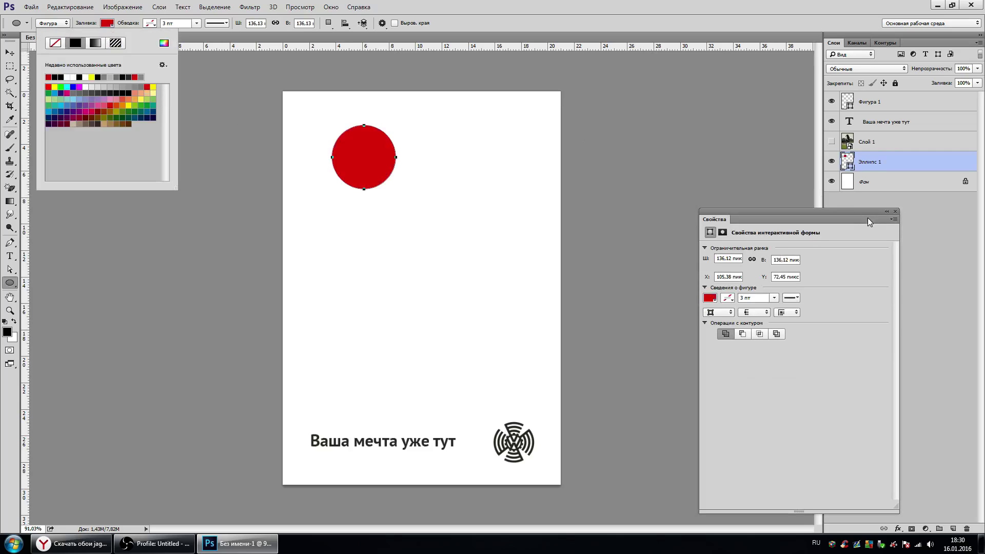
pyautogui.click(894, 212)
pyautogui.press('v')
pyautogui.scroll(1, 377, 221)
pyautogui.moveTo(362, 145); pyautogui.dragTo(352, 151)
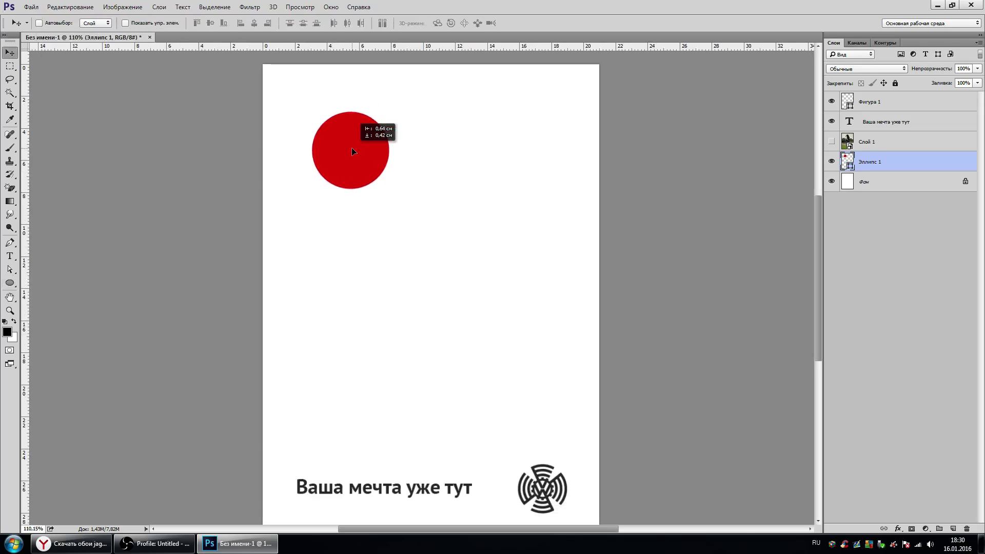
pyautogui.scroll(-1, 378, 222)
# Step: Make two copies of the red circle, moving one copy to the right
pyautogui.hotkey('ctrl', 'j')
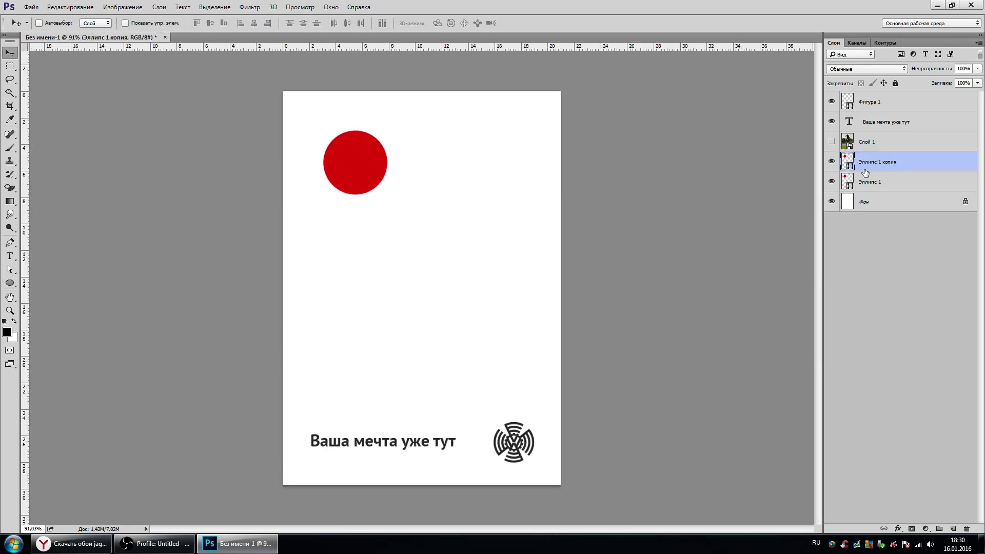
pyautogui.moveTo(311, 166); pyautogui.dragTo(450, 167)
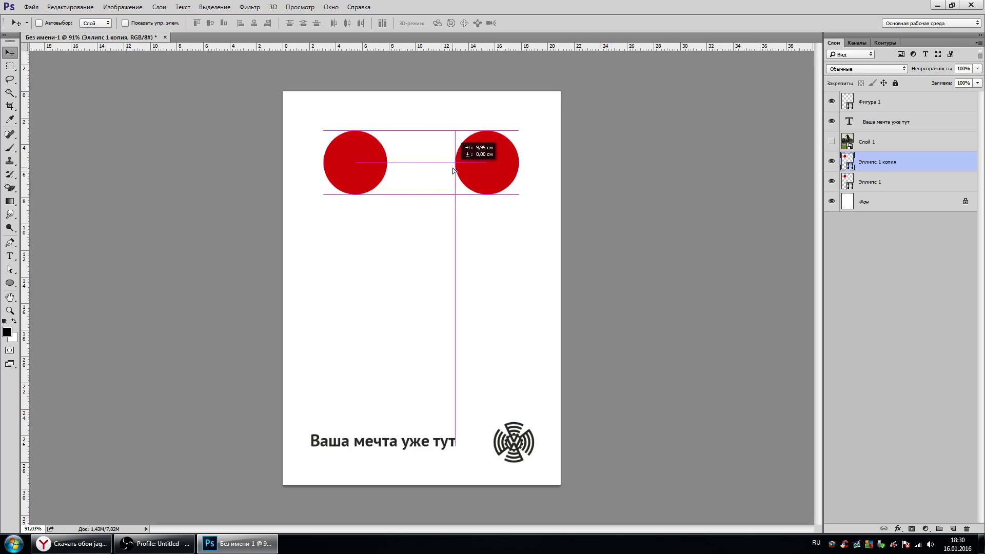
pyautogui.click(874, 190)
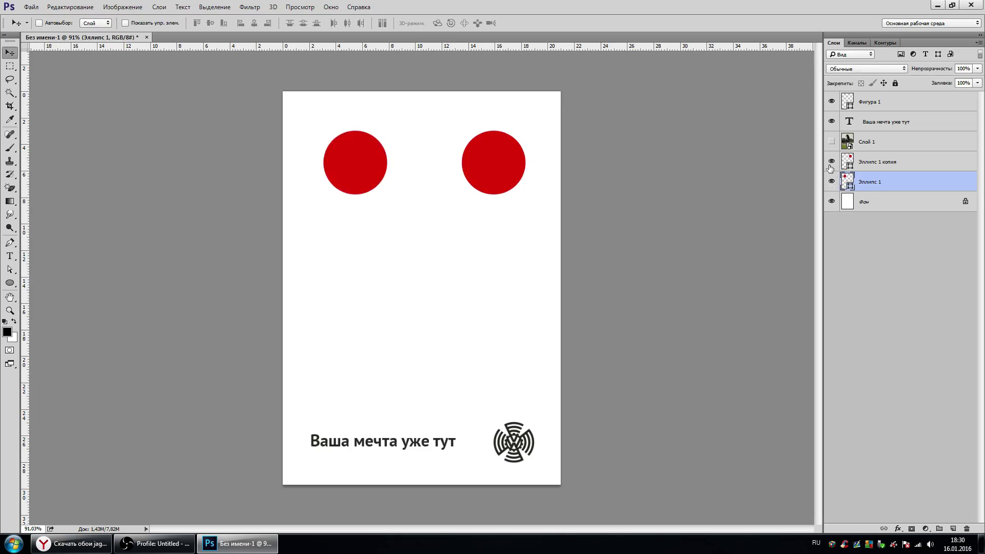
pyautogui.doubleClick(830, 163)
pyautogui.click(872, 162)
pyautogui.click(875, 182)
pyautogui.rightClick(877, 185)
pyautogui.click(777, 146)
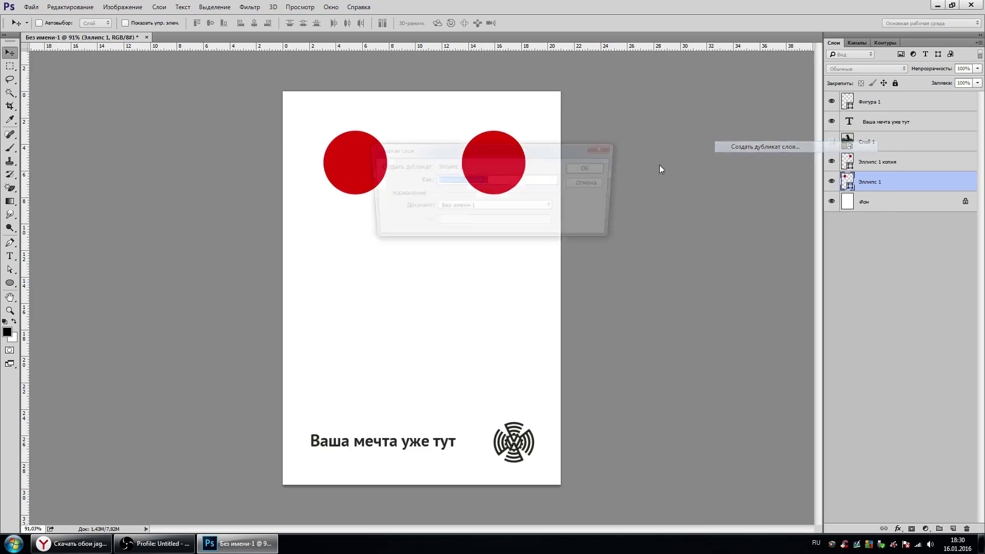
pyautogui.click(590, 169)
# Step: Move the right copy to the page's right edge and distribute all three horizontal centers
pyautogui.click(878, 163)
pyautogui.moveTo(513, 171); pyautogui.dragTo(532, 153)
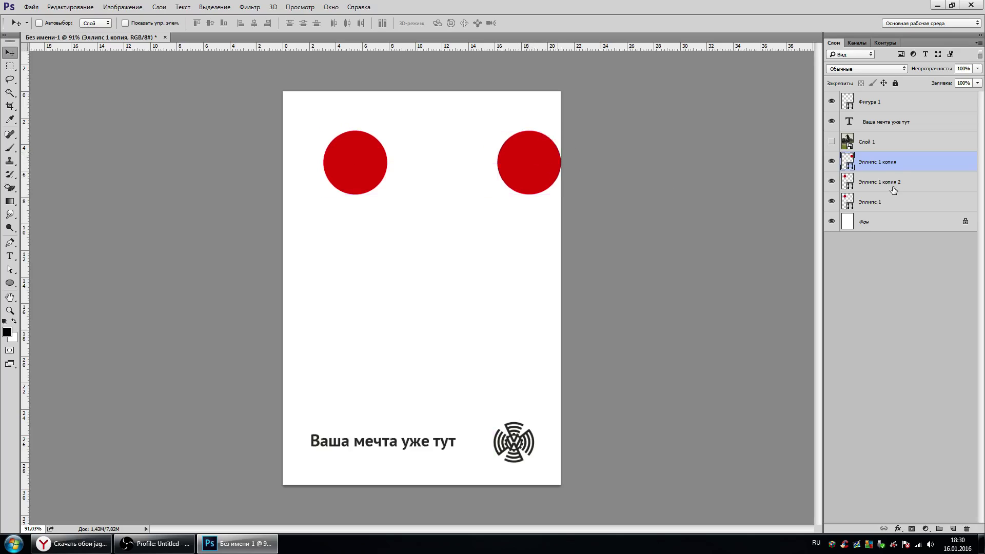
pyautogui.click(879, 203)
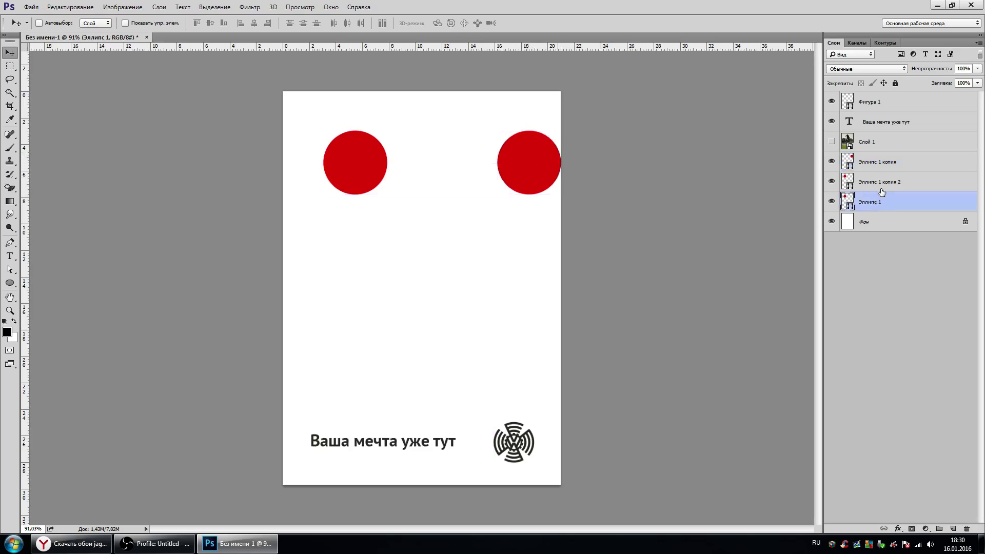
pyautogui.keyDown('shift'); pyautogui.click(885, 163); pyautogui.keyUp('shift')
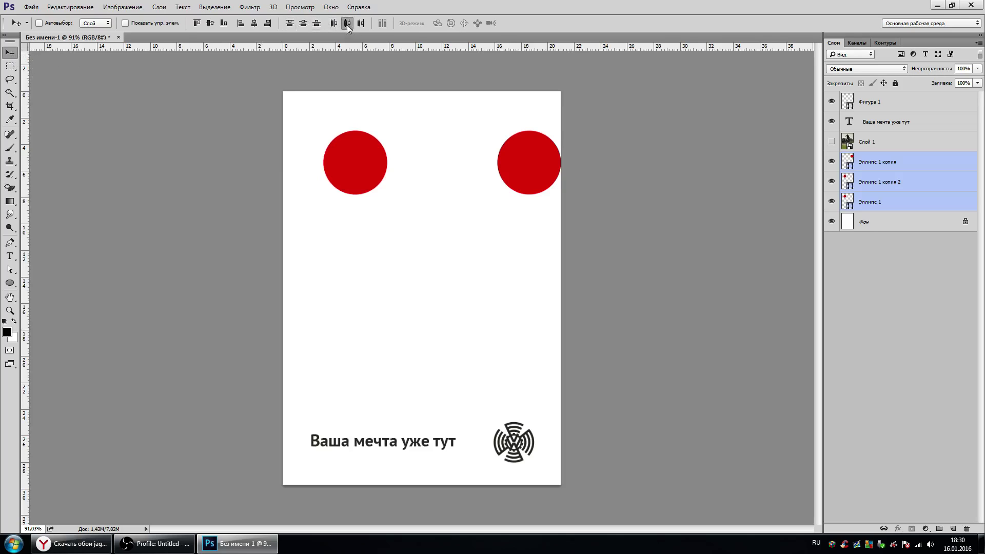
pyautogui.click(347, 24)
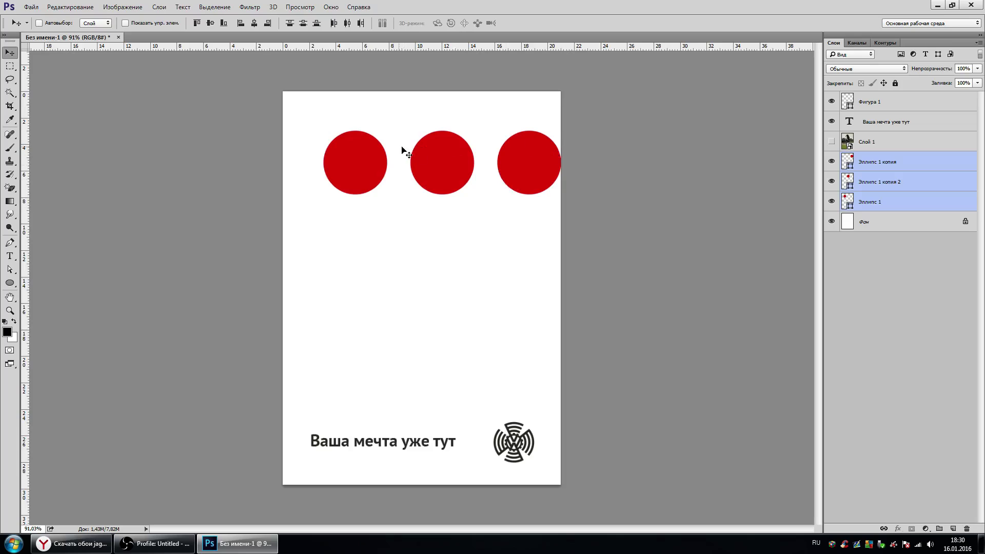
# Step: Scale the three red circles down to about 94% and return them to the top
pyautogui.moveTo(356, 167); pyautogui.dragTo(351, 422)
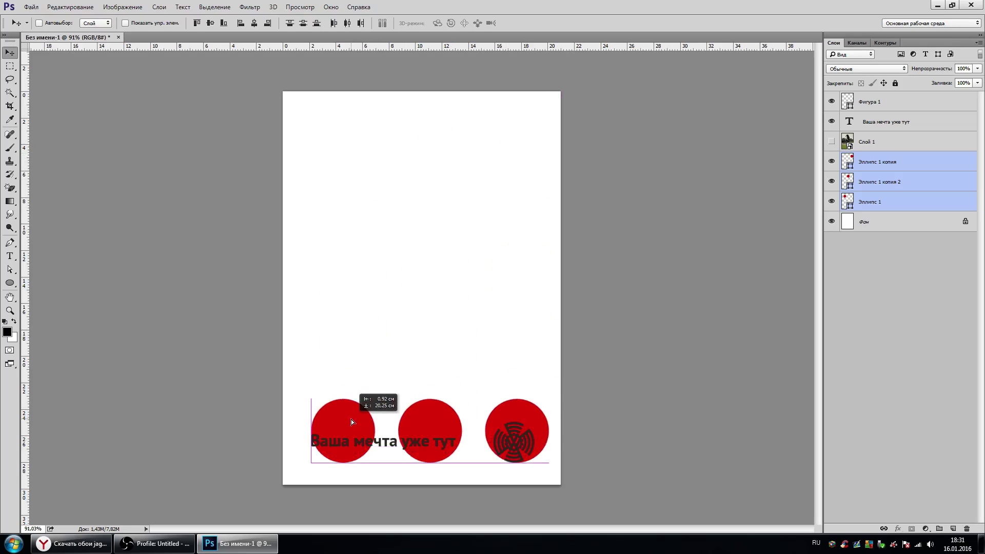
pyautogui.scroll(3, 495, 409)
pyautogui.hotkey('ctrl', 't')
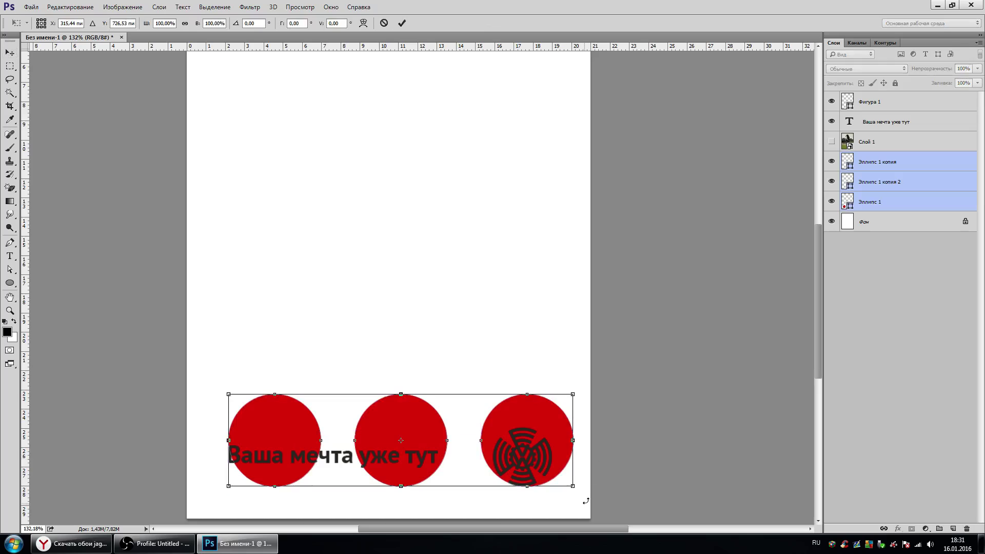
pyautogui.moveTo(573, 487); pyautogui.dragTo(550, 484)
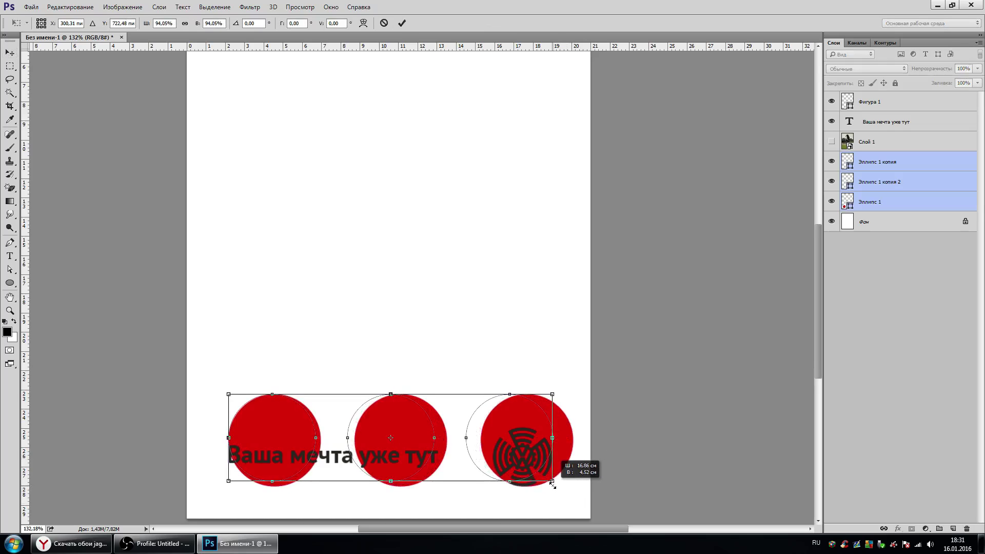
pyautogui.press('Return')
pyautogui.scroll(-2, 362, 464)
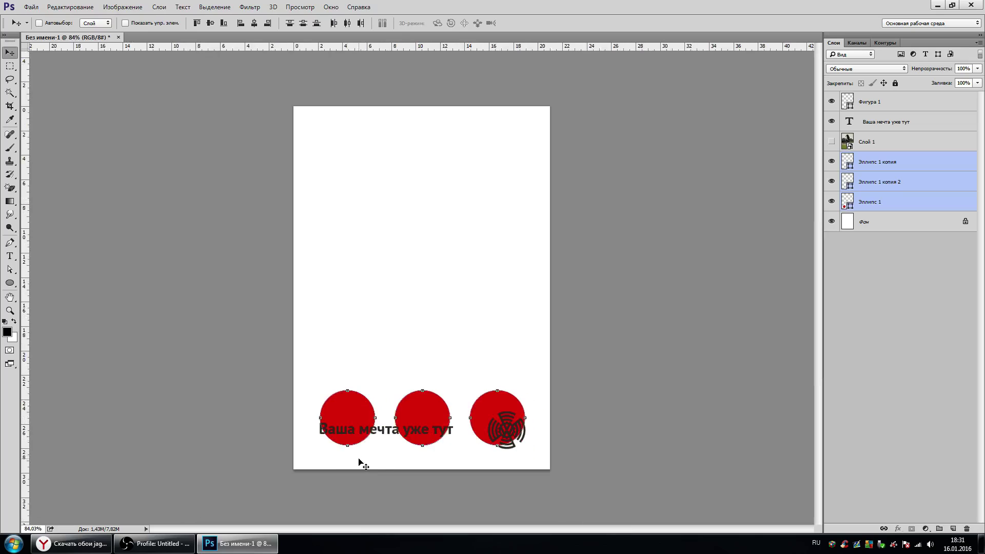
pyautogui.moveTo(420, 409); pyautogui.dragTo(420, 158)
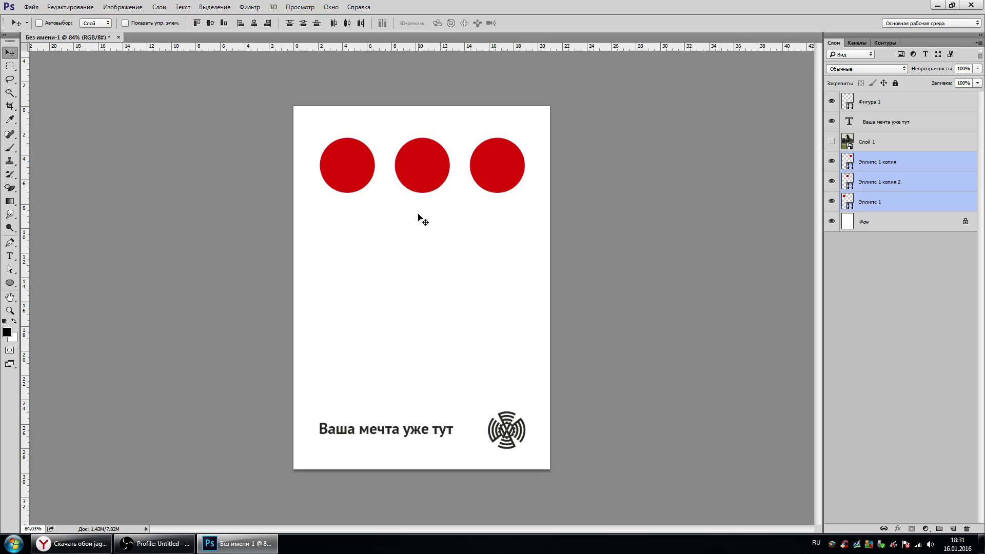
# Step: Try a duplicated second row of circles below, then delete it
pyautogui.scroll(1, 418, 218)
pyautogui.hotkey('ctrl', 'j')
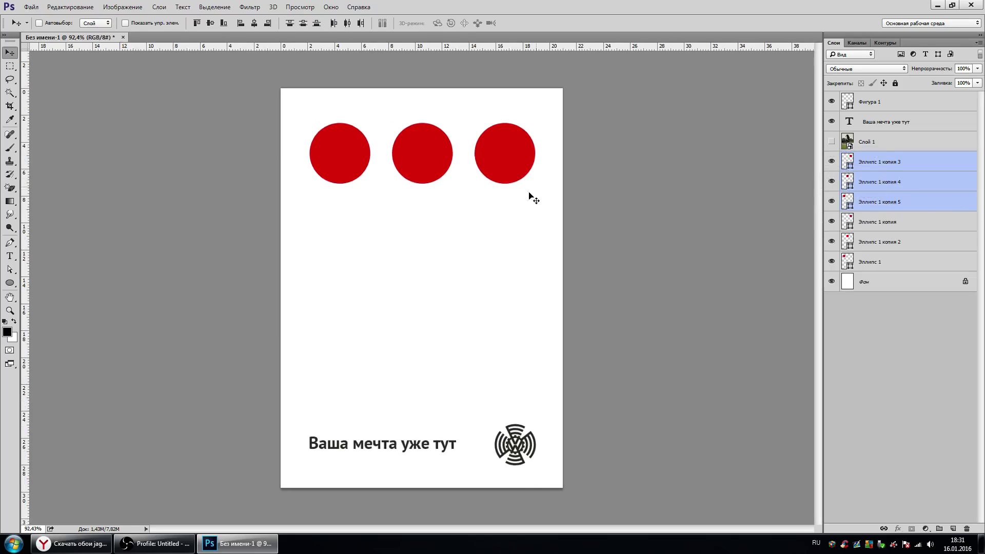
pyautogui.moveTo(417, 152); pyautogui.dragTo(416, 229)
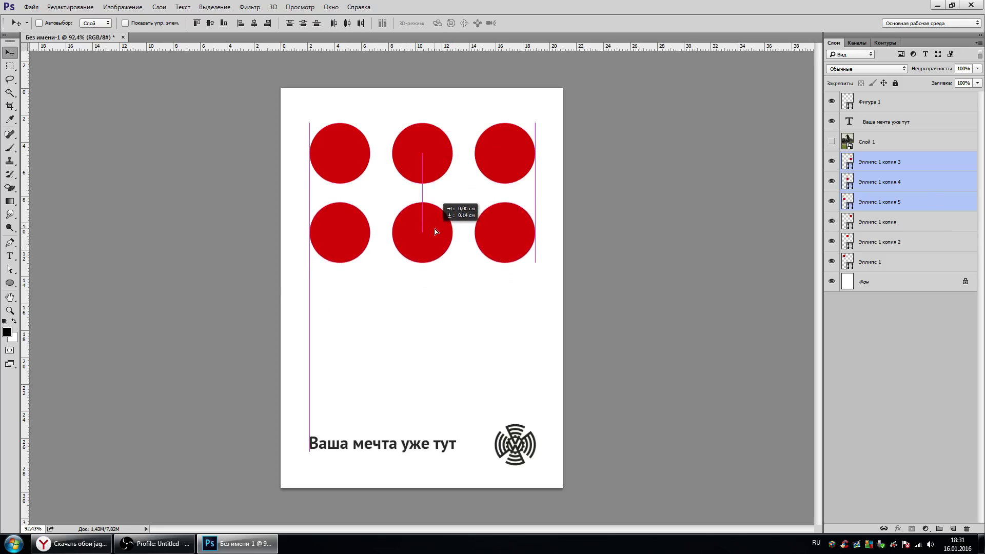
pyautogui.moveTo(416, 229); pyautogui.dragTo(394, 223)
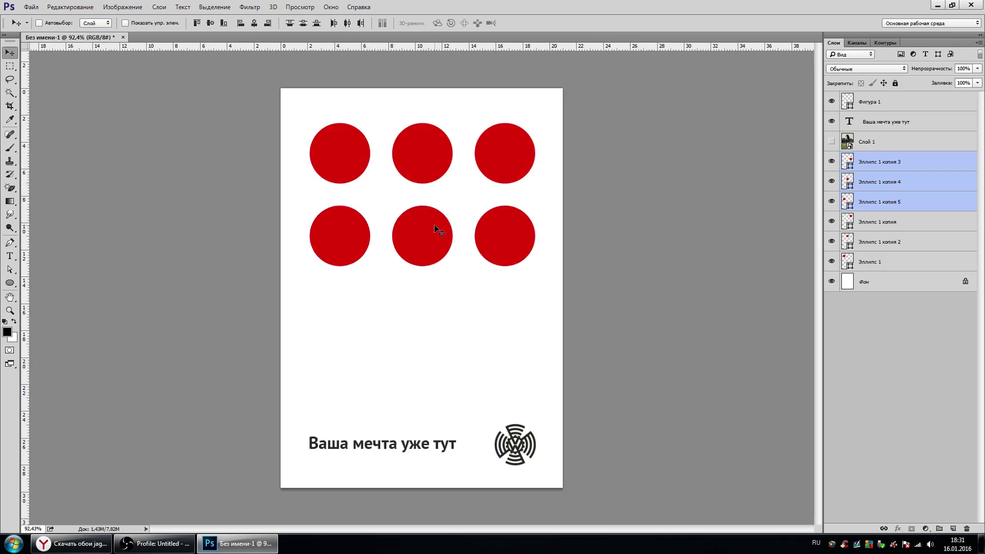
pyautogui.press('Down')
pyautogui.press('Down')
pyautogui.press('Down')
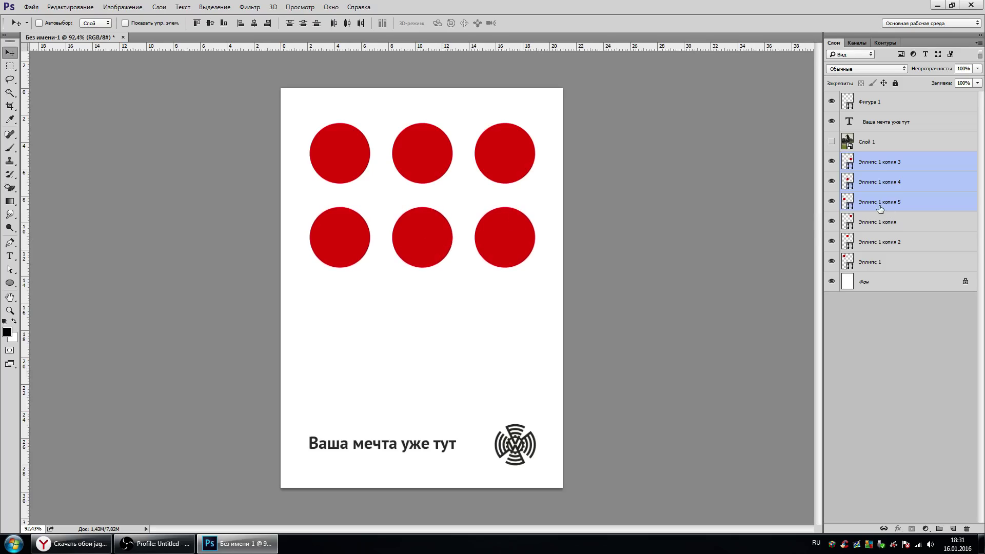
pyautogui.hotkey('ctrl', 'j')
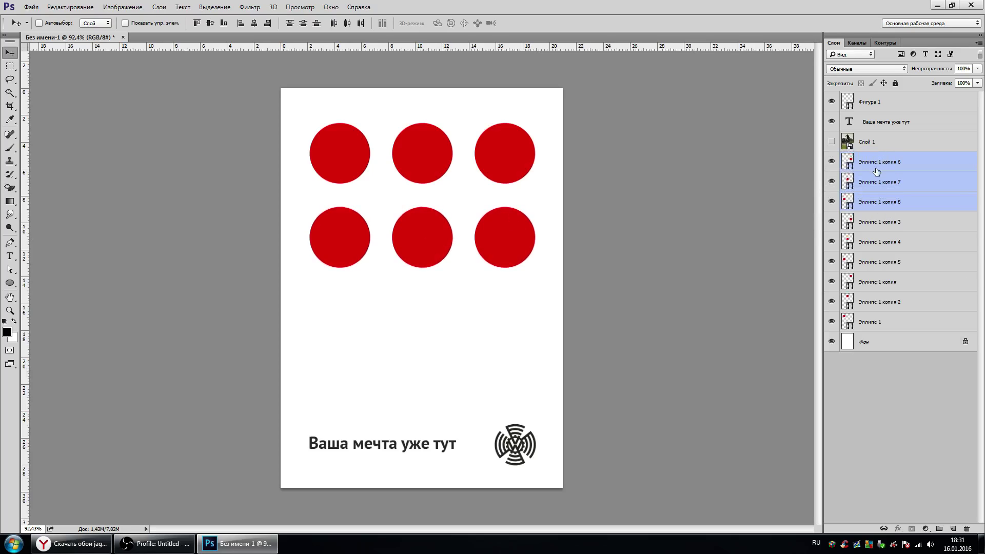
pyautogui.press('Delete')
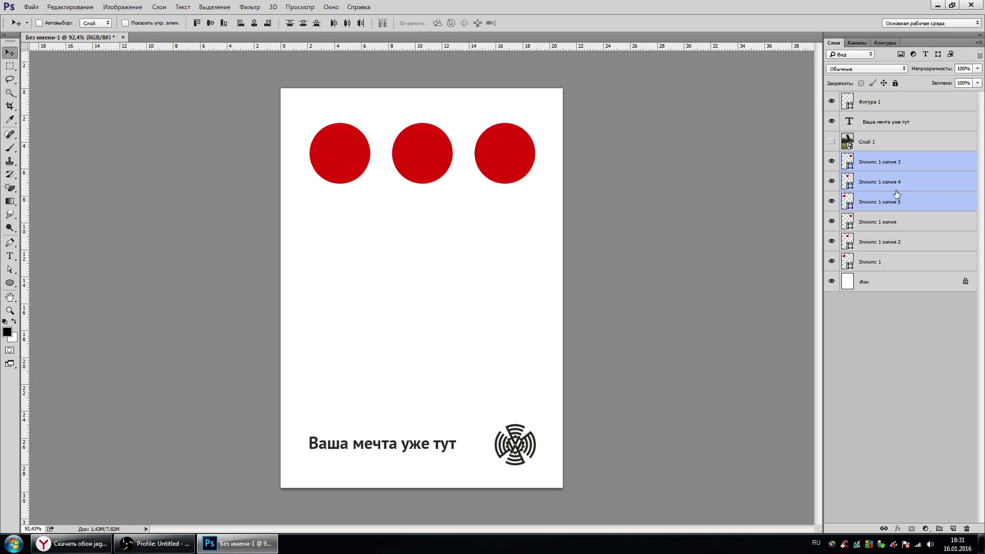
pyautogui.press('Delete')
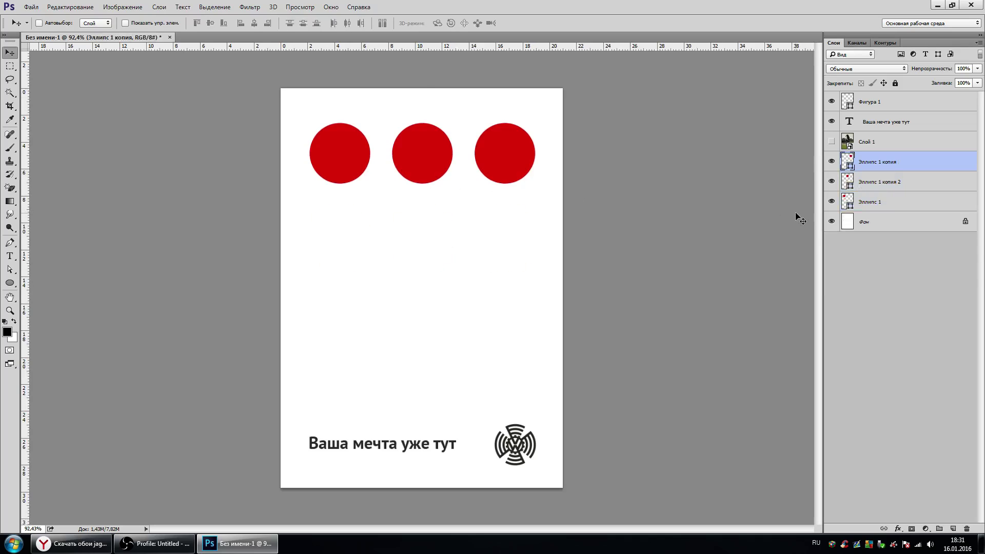
# Step: Group the three red circles into a group named '1'
pyautogui.click(874, 200)
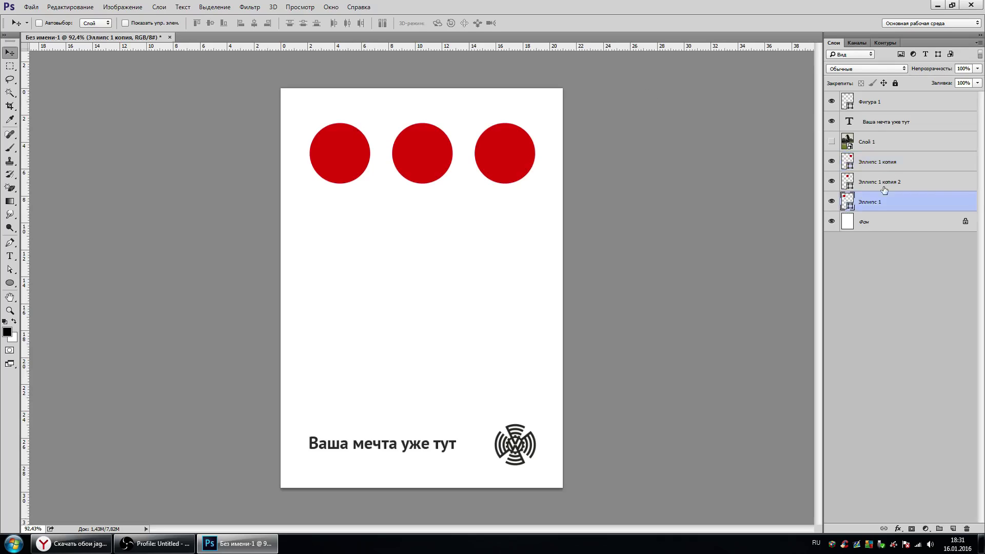
pyautogui.keyDown('shift'); pyautogui.click(878, 166); pyautogui.keyUp('shift')
pyautogui.click(939, 529)
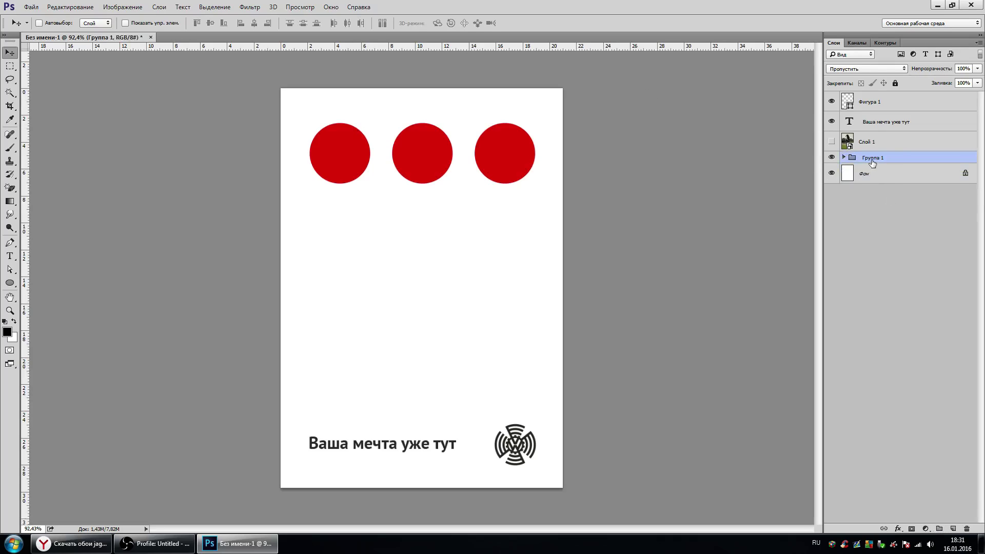
pyautogui.doubleClick(872, 158)
pyautogui.write('1')
pyautogui.press('Return')
# Step: Duplicate the group twice, creating '1 копия' and '1 копия 2'
pyautogui.rightClick(871, 162)
pyautogui.click(872, 202)
pyautogui.click(585, 207)
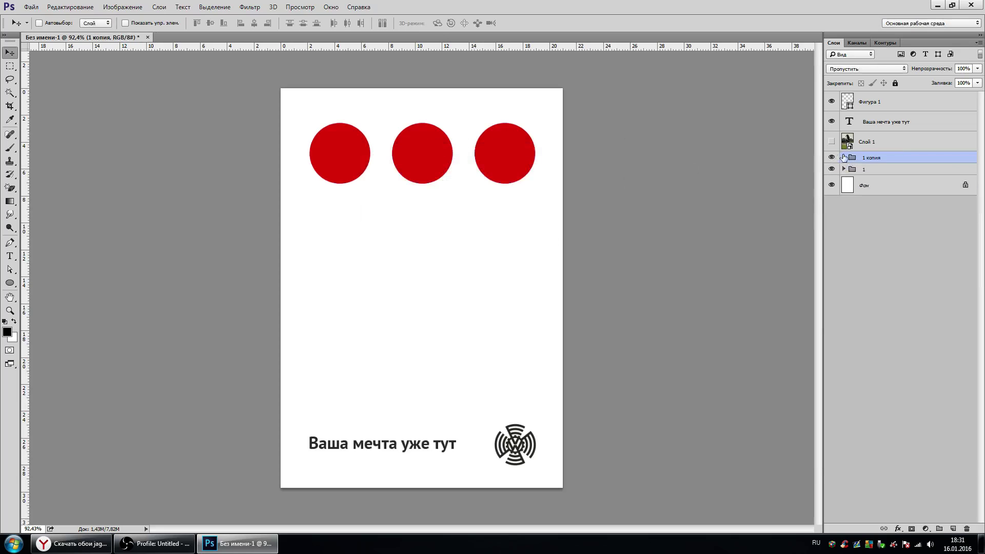
pyautogui.rightClick(843, 157)
pyautogui.click(856, 204)
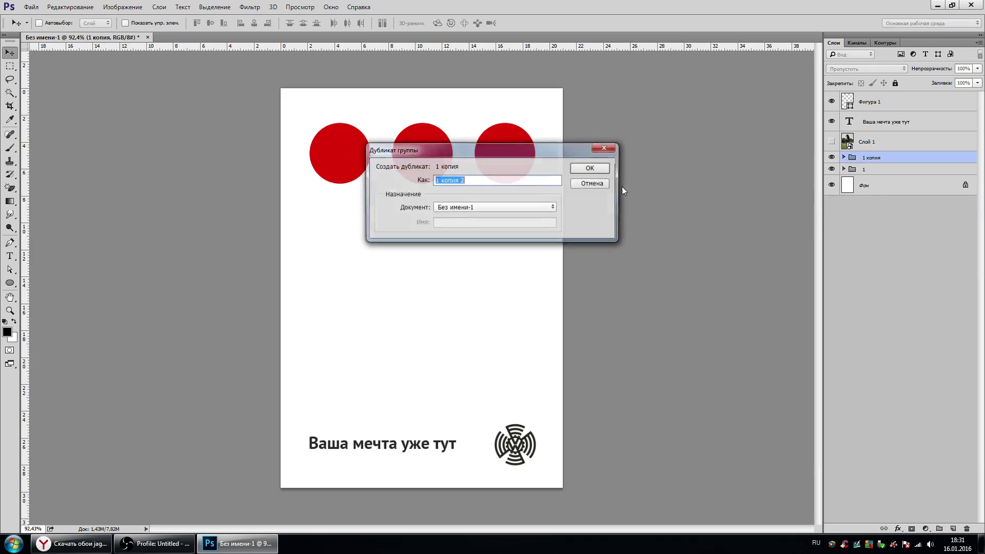
pyautogui.click(590, 168)
# Step: Move group '1' down and distribute the three rows' vertical centers evenly
pyautogui.click(870, 183)
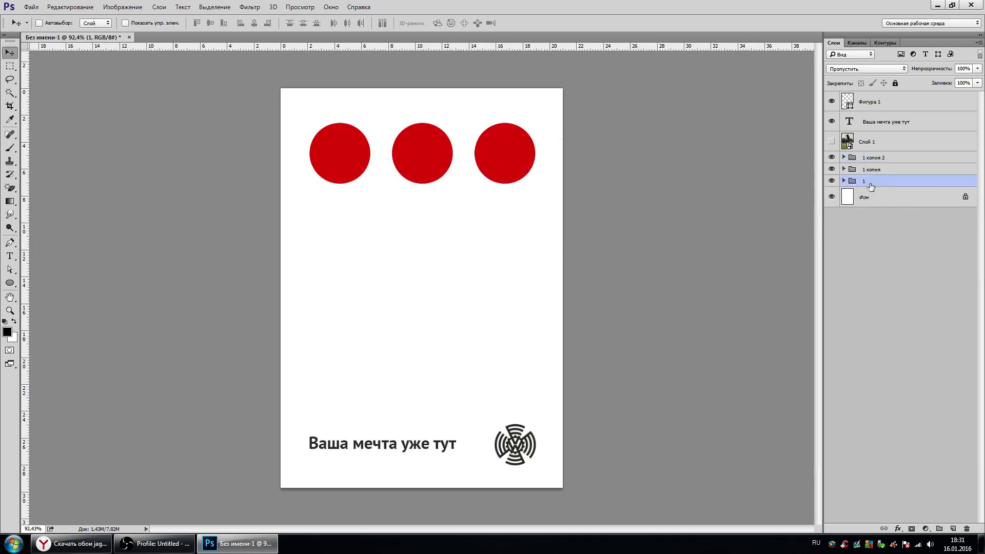
pyautogui.moveTo(609, 203); pyautogui.dragTo(460, 322)
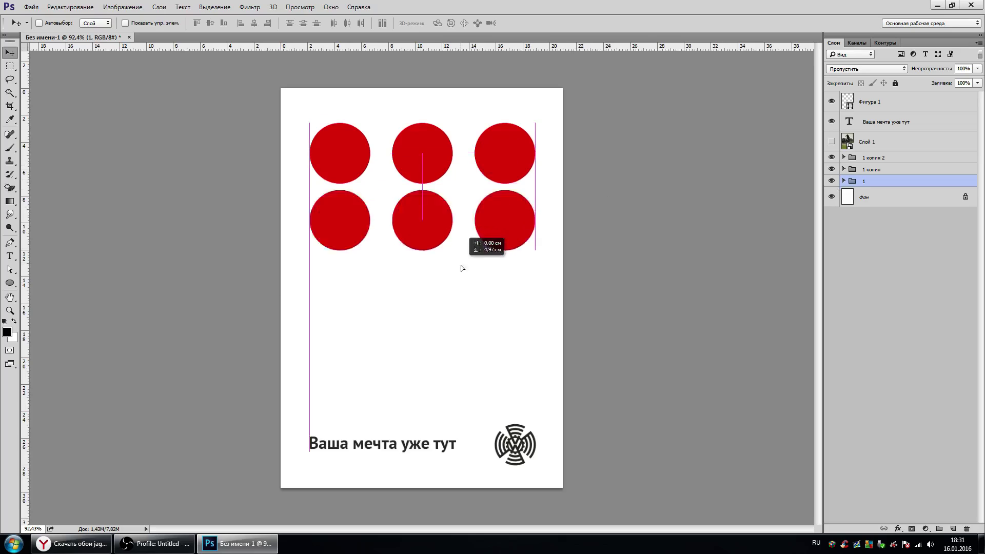
pyautogui.keyDown('shift'); pyautogui.click(872, 169); pyautogui.keyUp('shift')
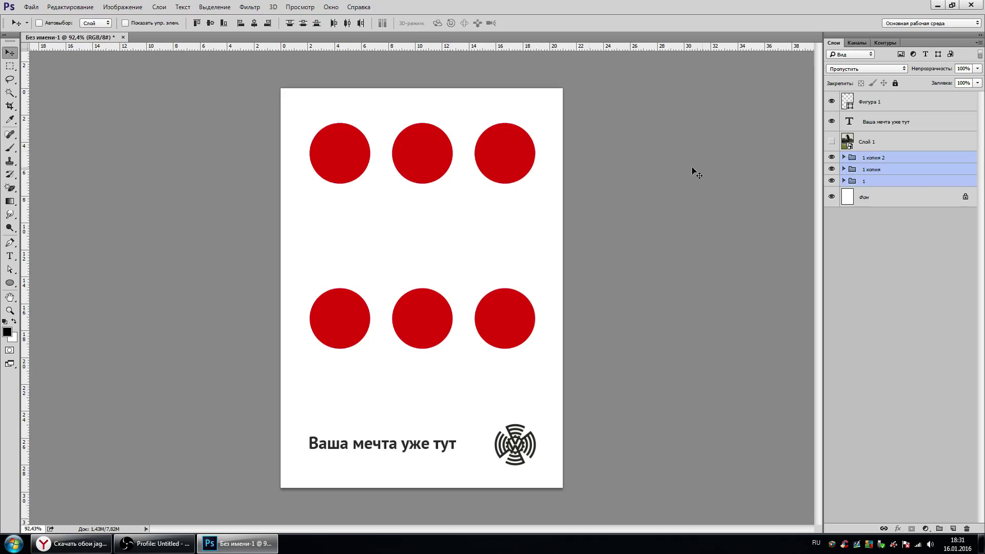
pyautogui.click(302, 24)
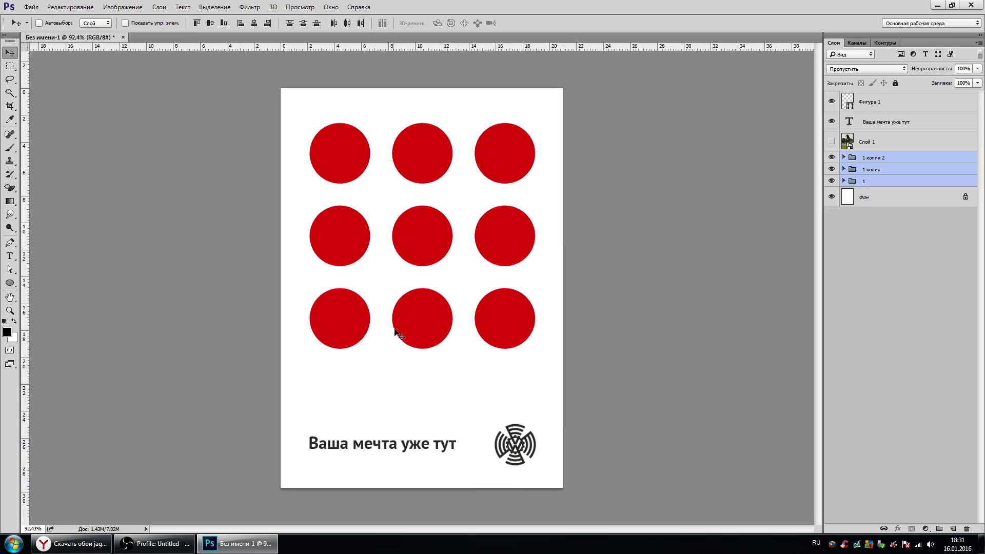
# Step: Shift the car photo layer right and slightly up, then hide it again
pyautogui.click(831, 142)
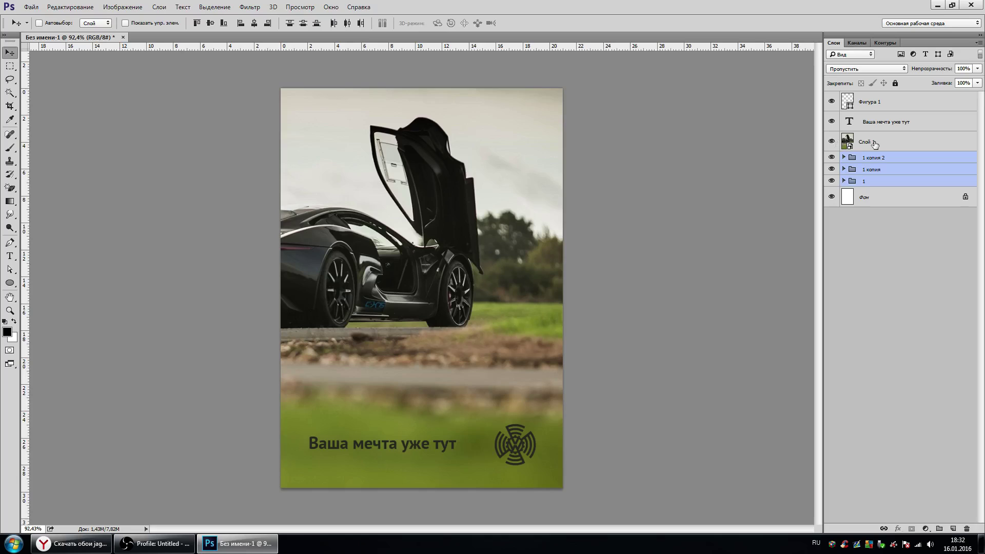
pyautogui.click(872, 142)
pyautogui.moveTo(419, 252); pyautogui.dragTo(506, 242)
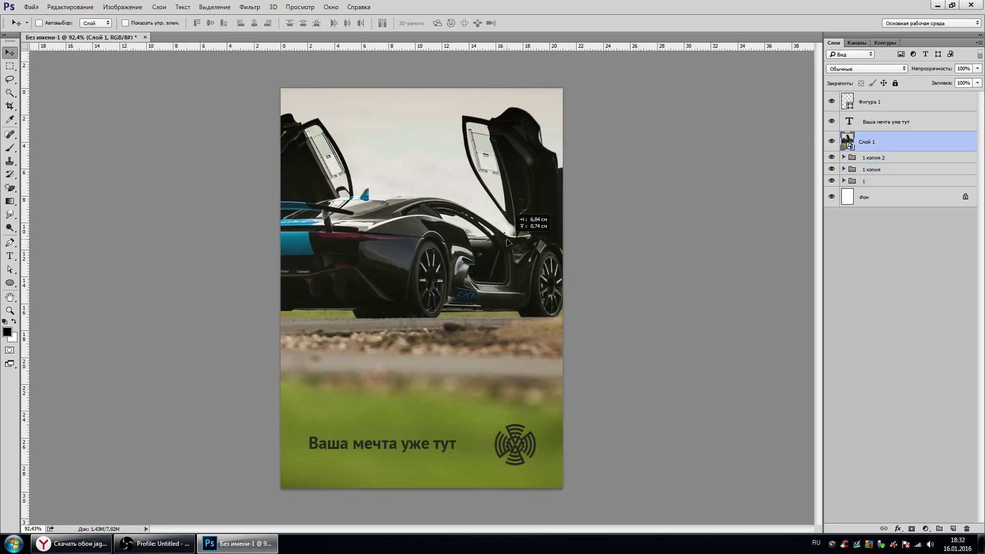
pyautogui.click(831, 142)
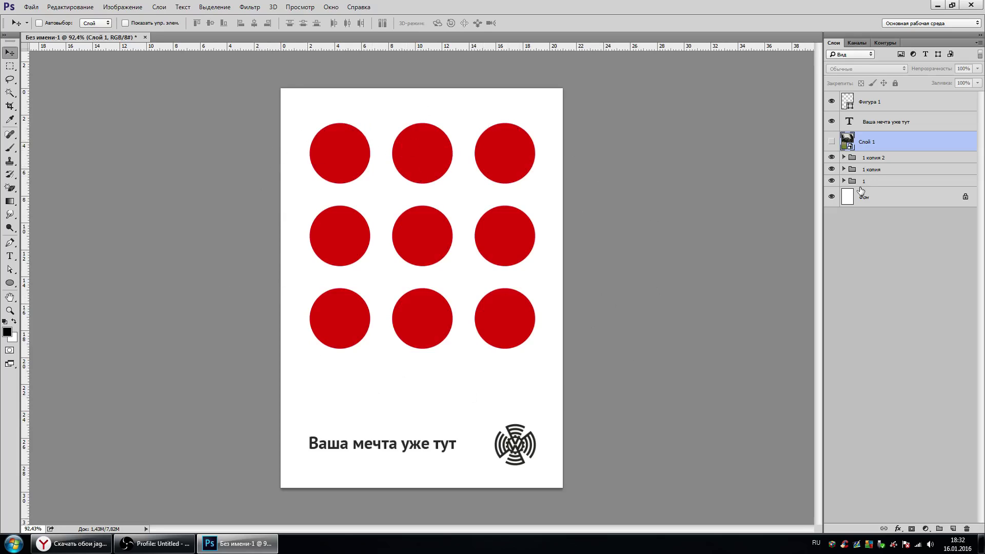
# Step: Group the three circle rows and clip the car photo to that group
pyautogui.click(881, 159)
pyautogui.click(874, 181)
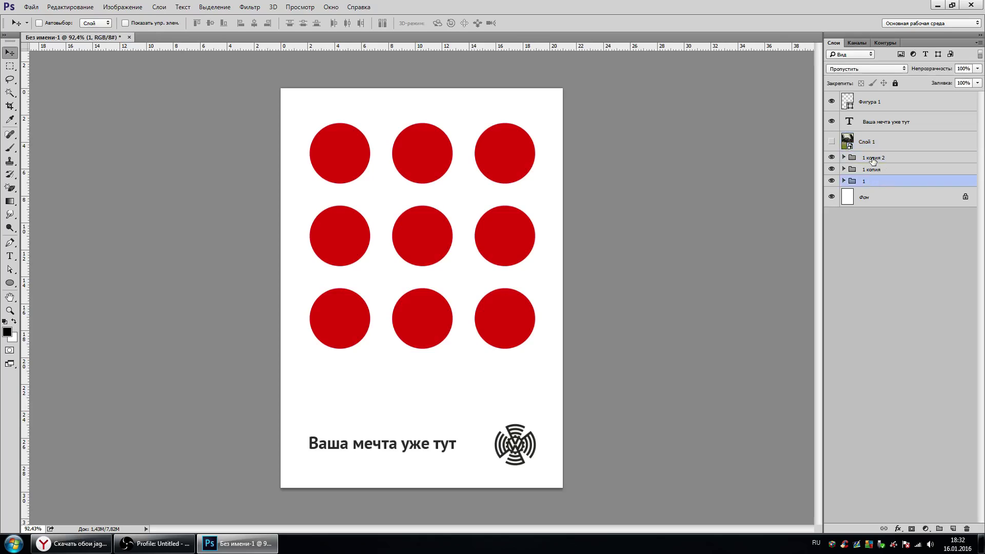
pyautogui.keyDown('shift'); pyautogui.click(873, 159); pyautogui.keyUp('shift')
pyautogui.moveTo(874, 161); pyautogui.dragTo(939, 529)
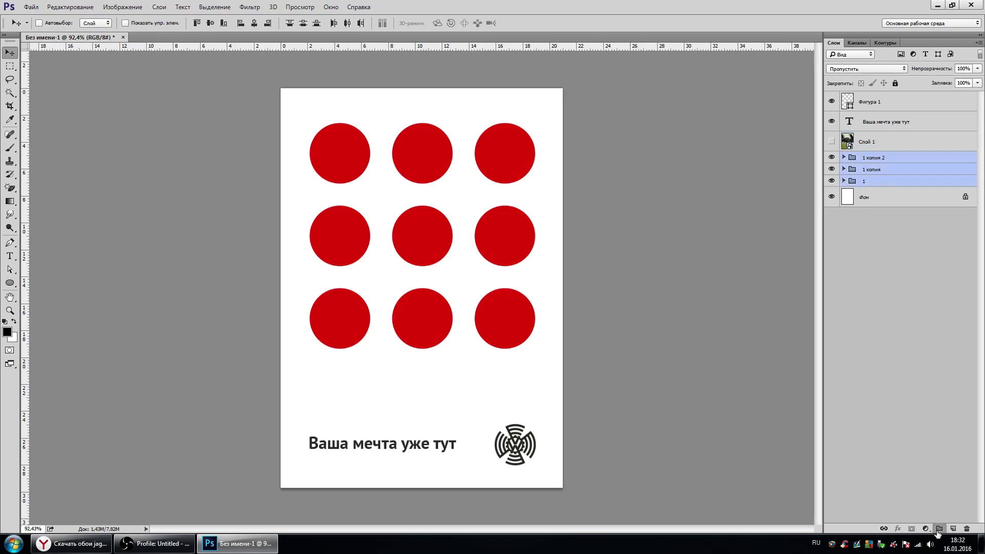
pyautogui.click(832, 144)
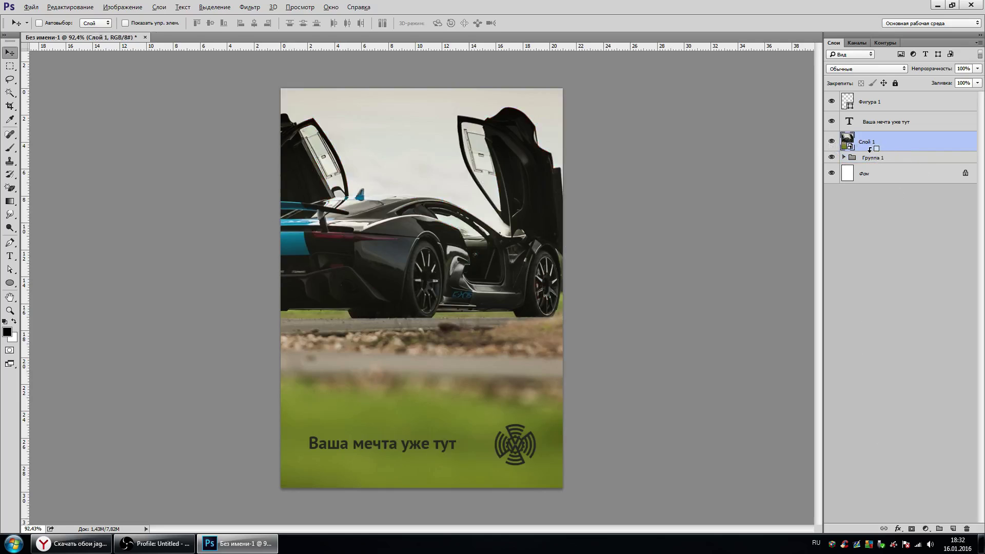
pyautogui.keyDown('alt'); pyautogui.click(871, 151); pyautogui.keyUp('alt')
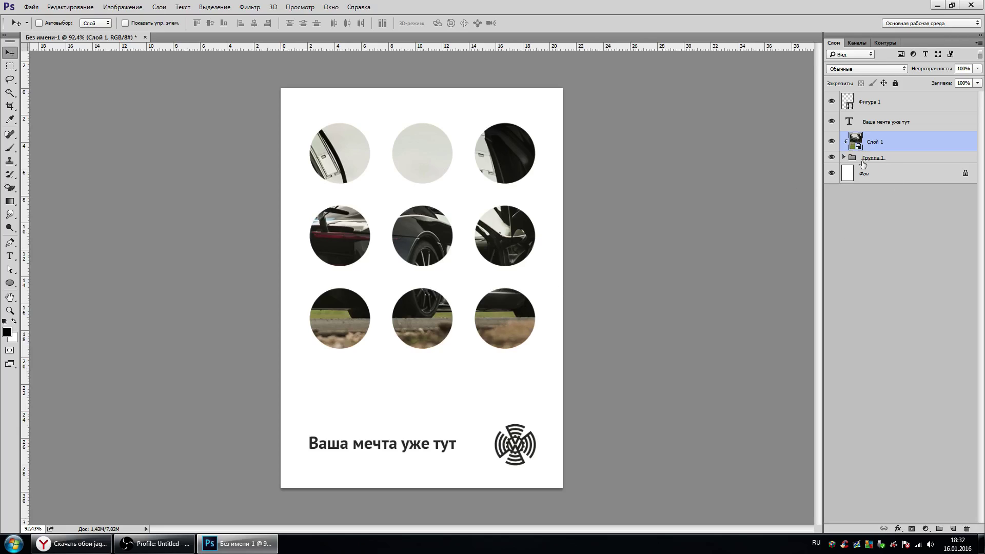
# Step: Reposition the car photo inside the circles and move the middle-row right circle up-left
pyautogui.moveTo(510, 272)
pyautogui.mouseDown()
pyautogui.moveTo(522, 268)
pyautogui.moveTo(441, 268)
pyautogui.mouseUp()
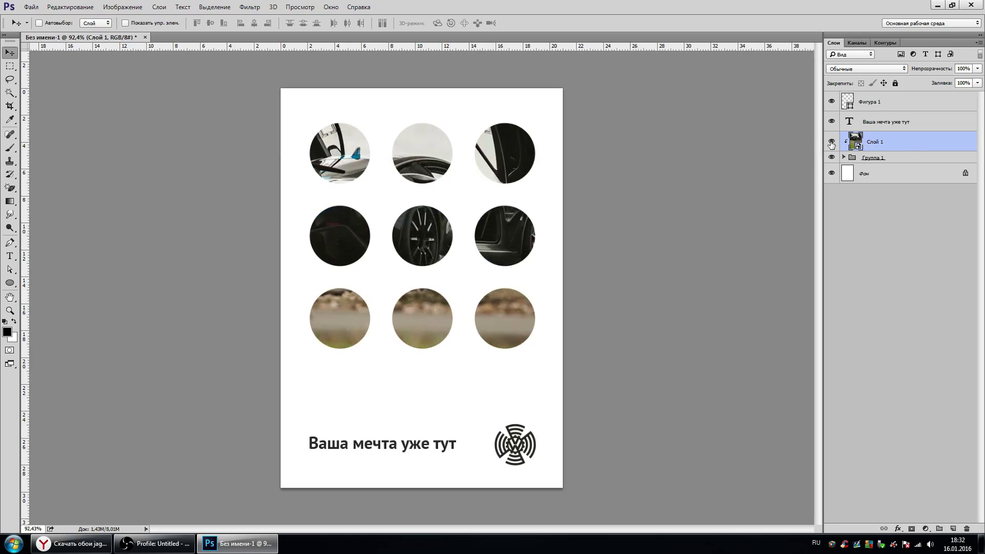
pyautogui.scroll(1, 441, 216)
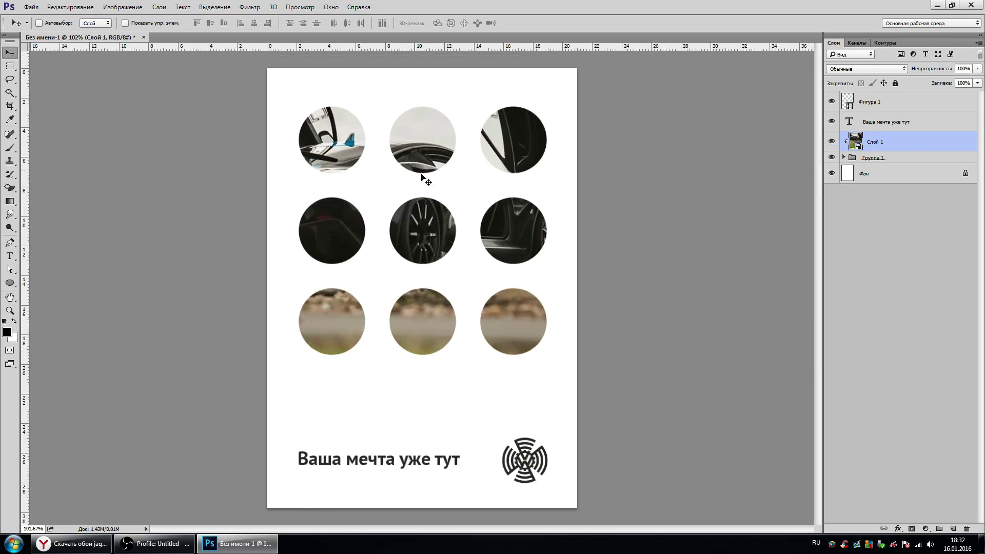
pyautogui.click(877, 159)
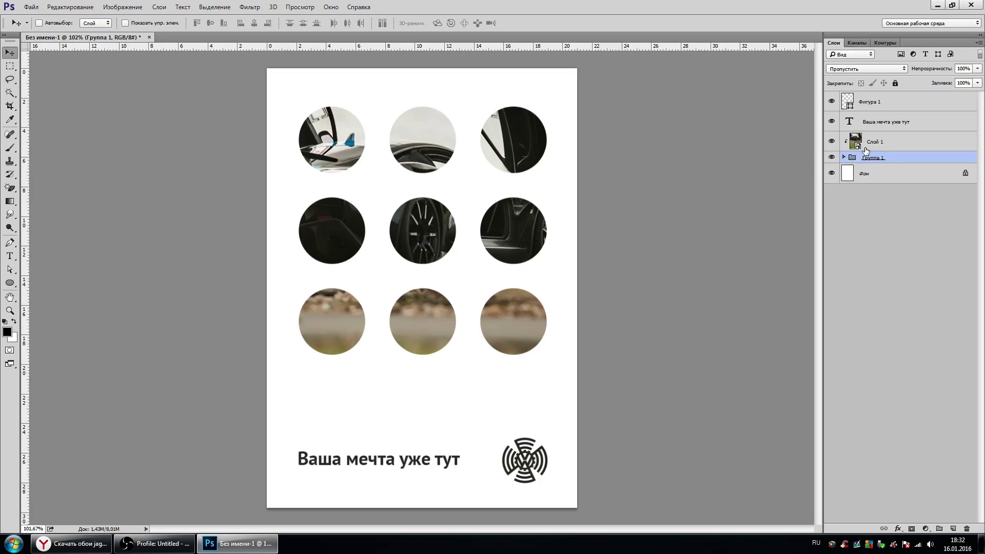
pyautogui.click(844, 157)
pyautogui.click(851, 170)
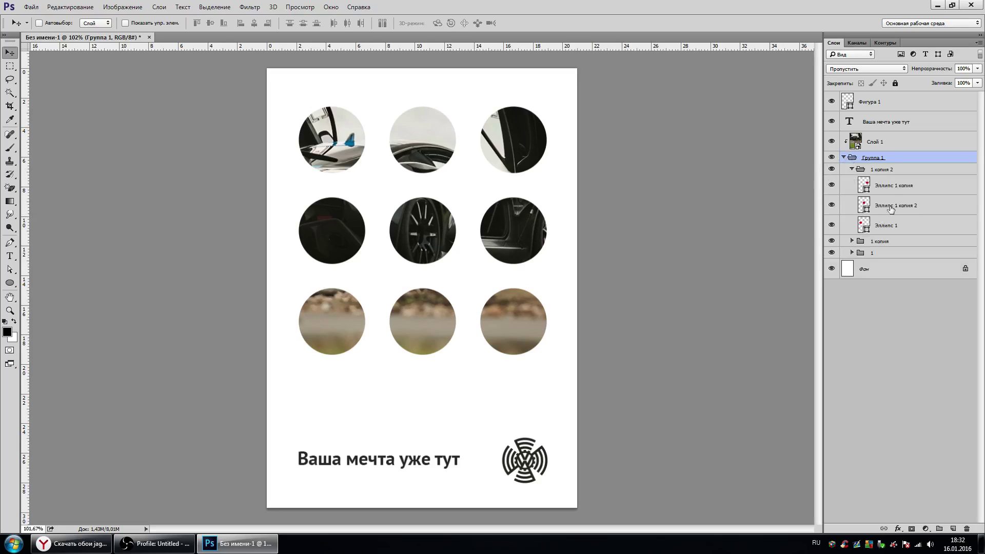
pyautogui.click(889, 187)
pyautogui.moveTo(469, 153); pyautogui.dragTo(458, 139)
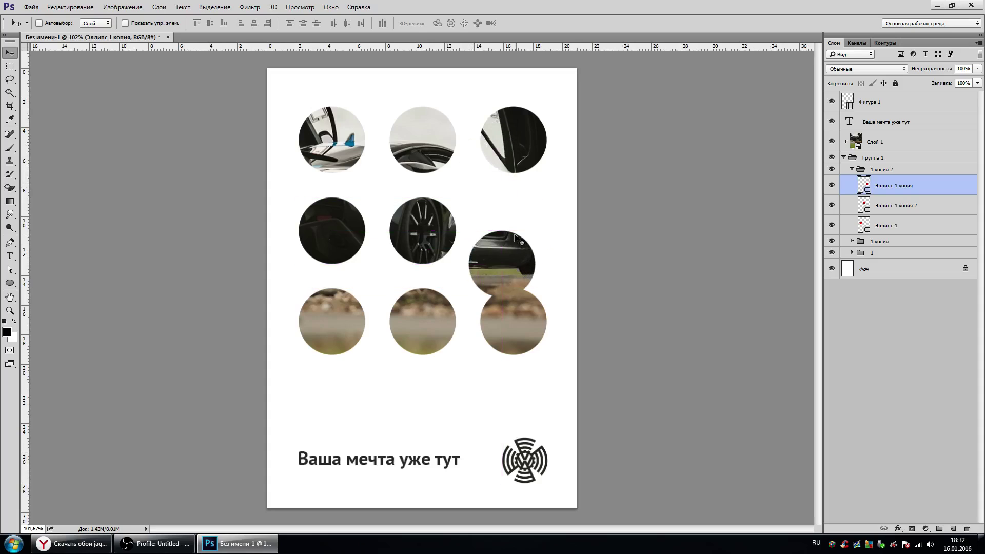
# Step: Move the bottom-right circle toward the caption and enlarge the bottom-middle circle to about 160%
pyautogui.click(852, 252)
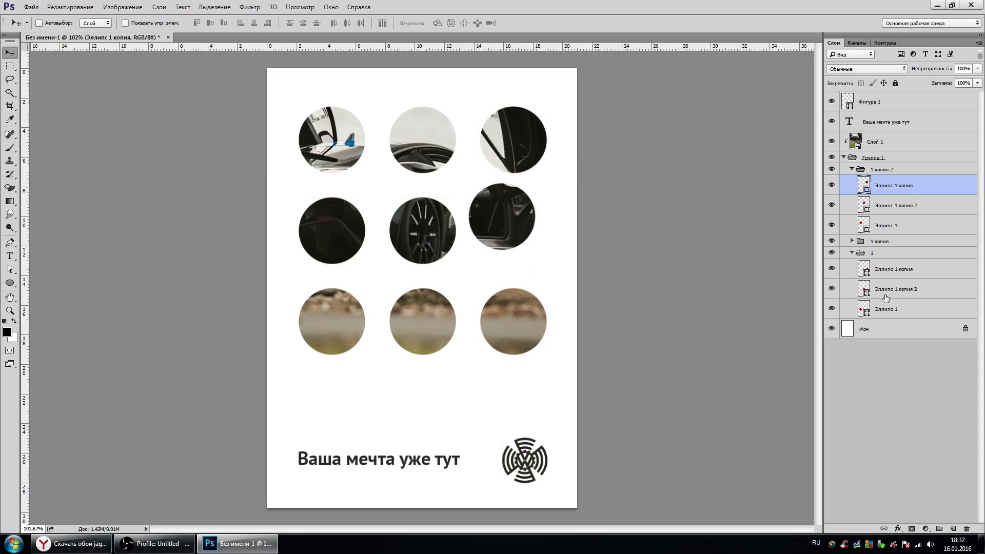
pyautogui.click(894, 269)
pyautogui.moveTo(540, 329); pyautogui.dragTo(520, 377)
pyautogui.moveTo(535, 388); pyautogui.dragTo(542, 383)
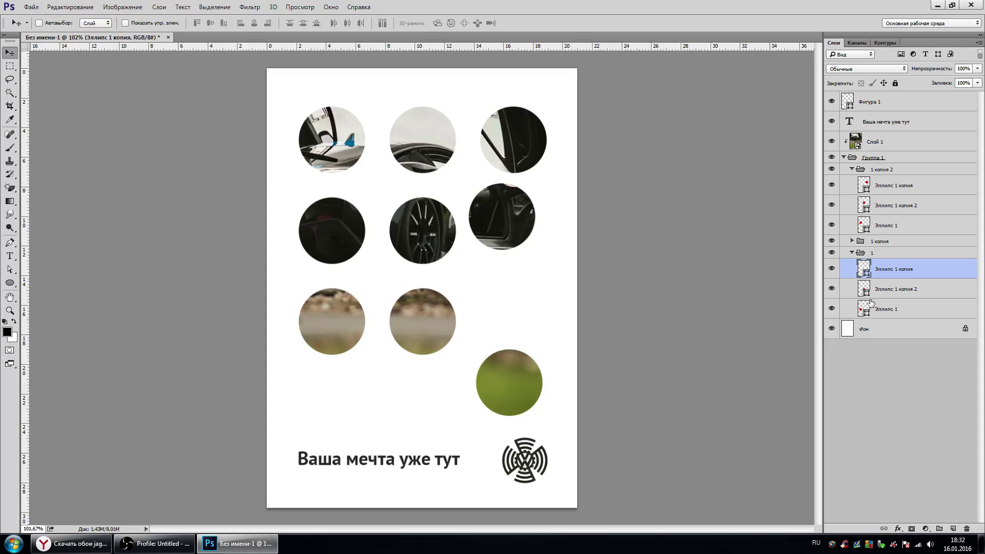
pyautogui.moveTo(431, 313)
pyautogui.mouseDown()
pyautogui.moveTo(452, 321)
pyautogui.moveTo(515, 259)
pyautogui.mouseUp()
pyautogui.hotkey('ctrl', 't')
pyautogui.moveTo(455, 316); pyautogui.dragTo(447, 332)
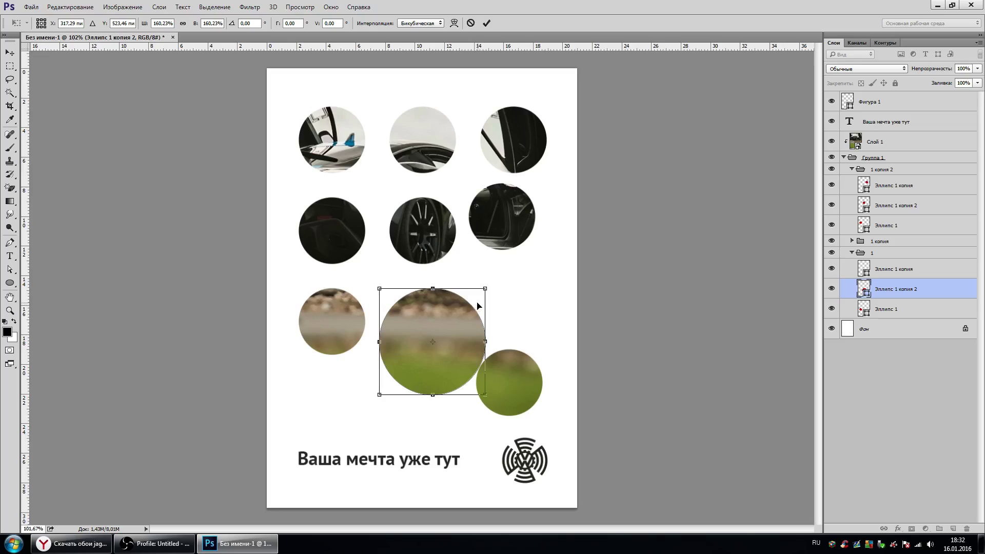
pyautogui.moveTo(485, 288); pyautogui.dragTo(478, 295)
pyautogui.press('Return')
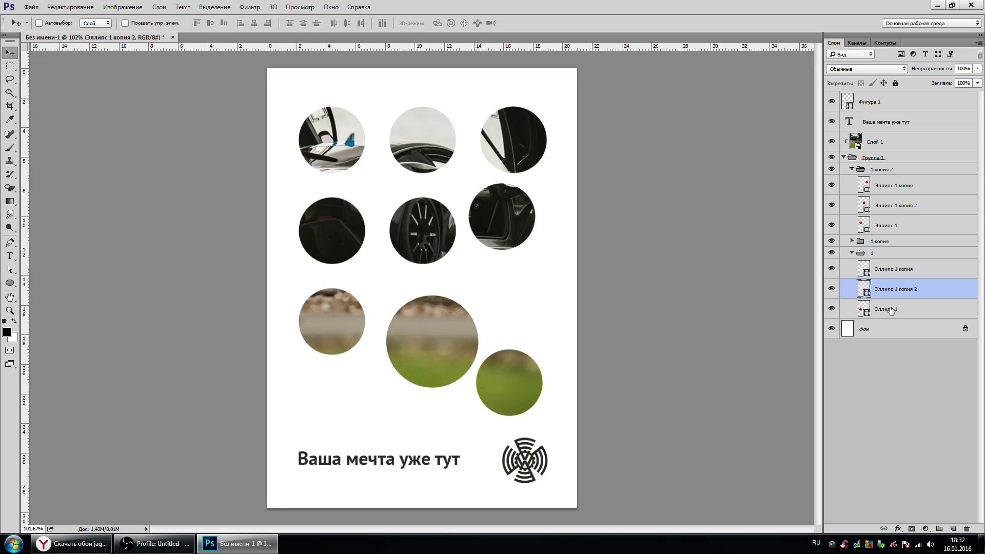
# Step: Enlarge the bottom-left circle and push it partly off the left edge
pyautogui.click(891, 310)
pyautogui.moveTo(359, 341); pyautogui.dragTo(357, 378)
pyautogui.hotkey('ctrl', 't')
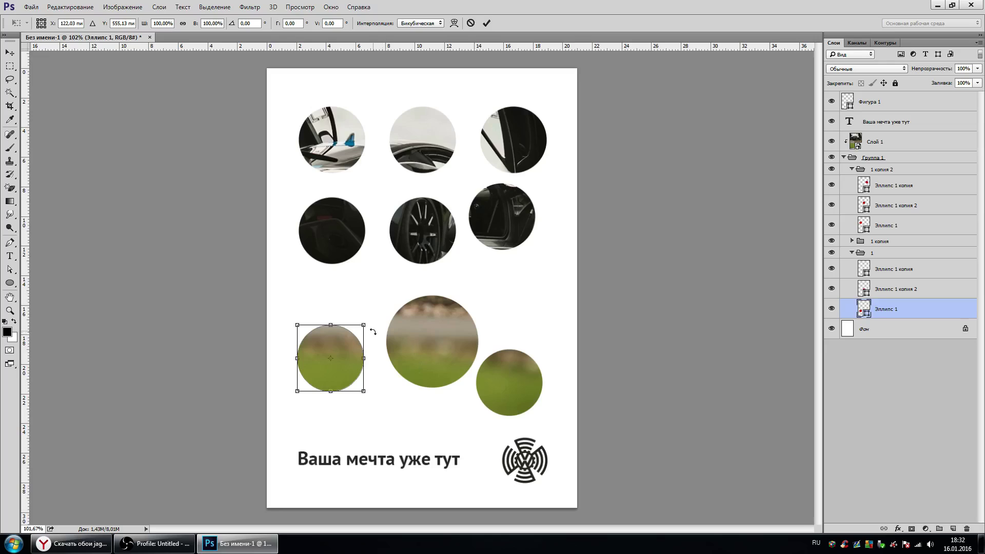
pyautogui.moveTo(364, 325); pyautogui.dragTo(388, 295)
pyautogui.moveTo(338, 349); pyautogui.dragTo(300, 350)
pyautogui.press('Return')
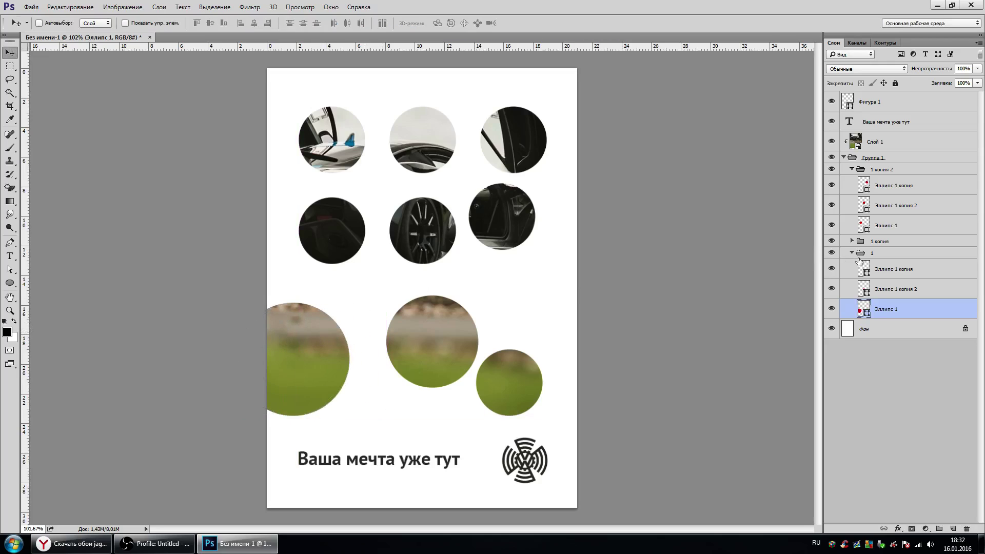
# Step: Enlarge the top-right circle so it runs past the top edge
pyautogui.click(851, 241)
pyautogui.click(892, 256)
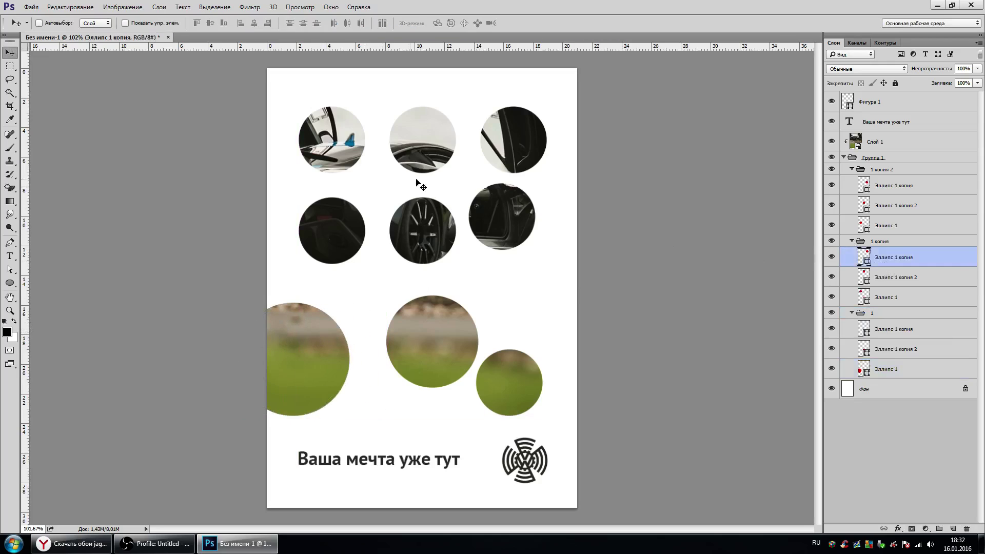
pyautogui.hotkey('shift', 'Down')
pyautogui.hotkey('shift', 'Down')
pyautogui.hotkey('shift', 'Right')
pyautogui.hotkey('ctrl', 't')
pyautogui.moveTo(552, 117); pyautogui.dragTo(603, 55)
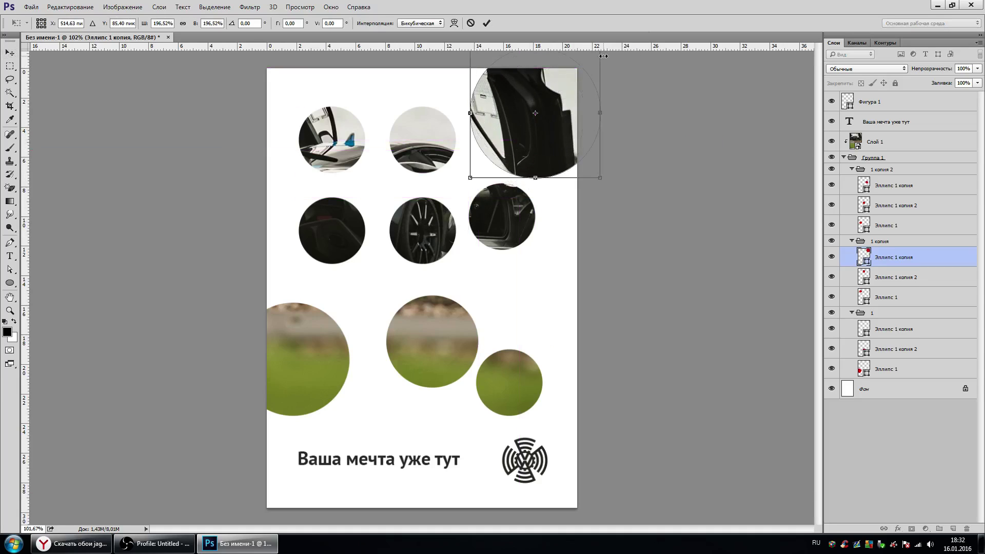
pyautogui.press('Return')
# Step: Shift the top-middle, big top-right and top-left circles into new positions
pyautogui.click(895, 277)
pyautogui.moveTo(473, 236); pyautogui.dragTo(464, 209)
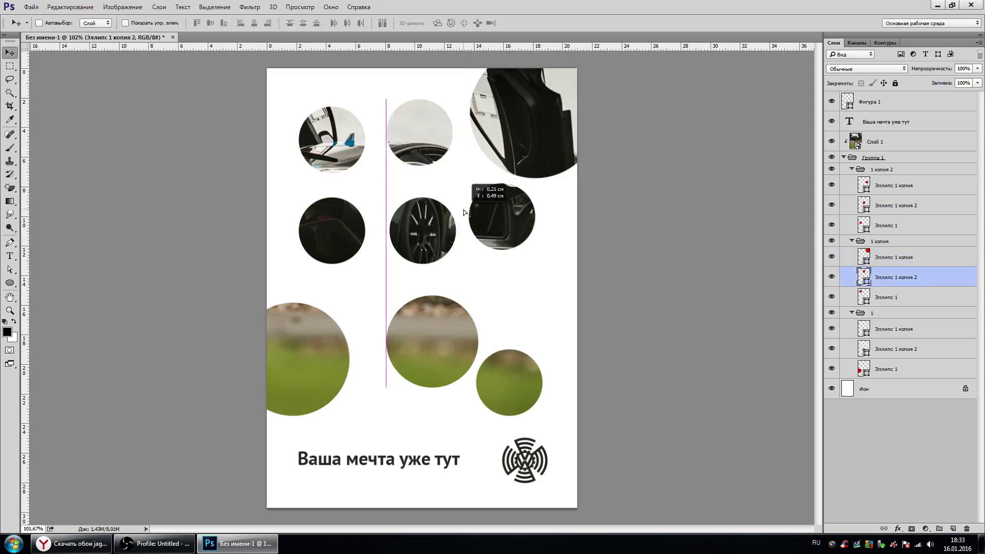
pyautogui.click(903, 258)
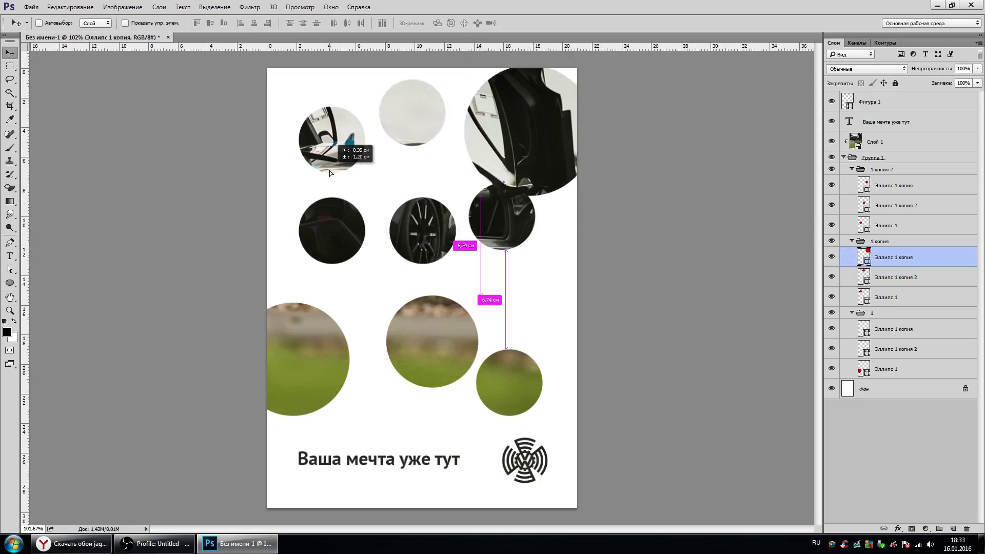
pyautogui.moveTo(336, 154); pyautogui.dragTo(396, 137)
pyautogui.click(895, 277)
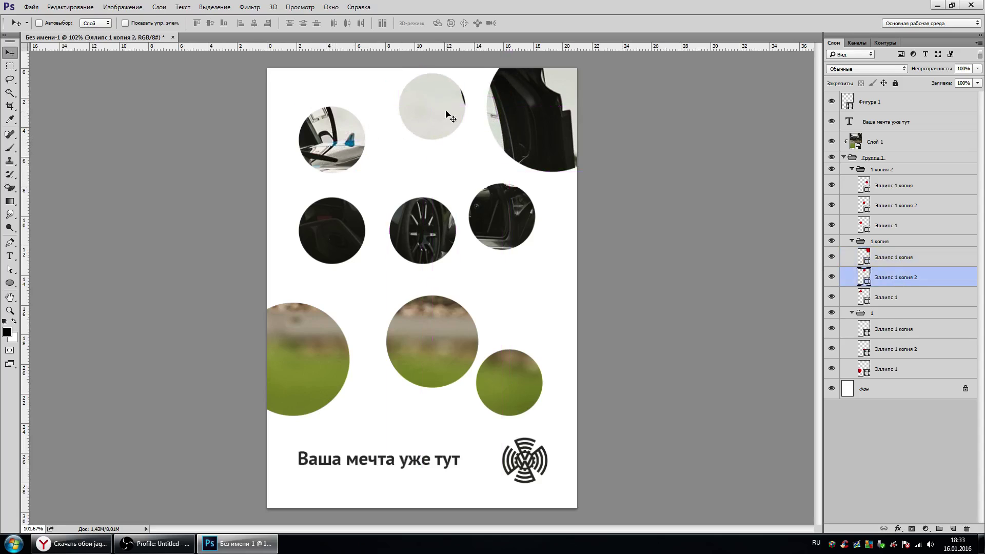
pyautogui.hotkey('ctrl', 'z')
pyautogui.click(910, 297)
pyautogui.moveTo(341, 155); pyautogui.dragTo(356, 140)
pyautogui.scroll(-2, 441, 270)
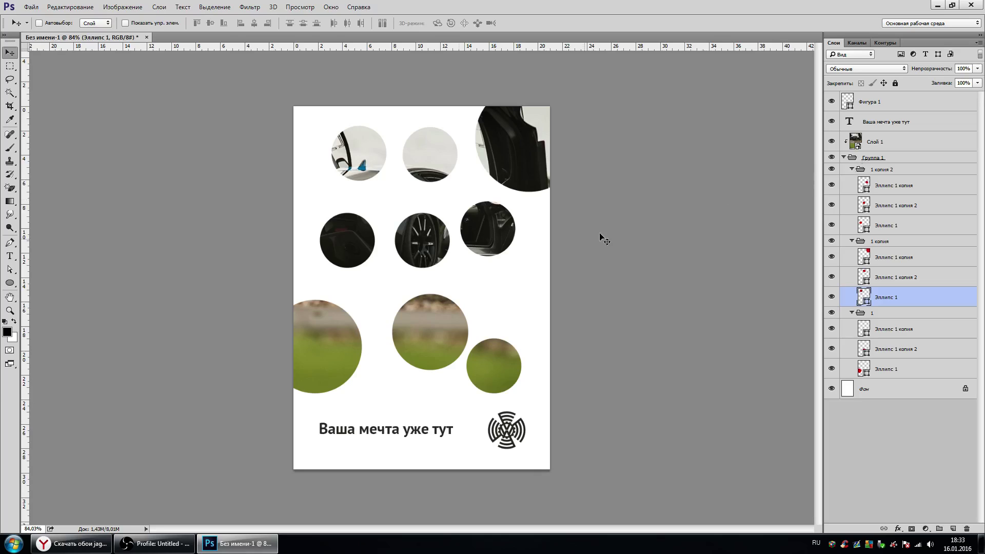
pyautogui.scroll(3, 416, 314)
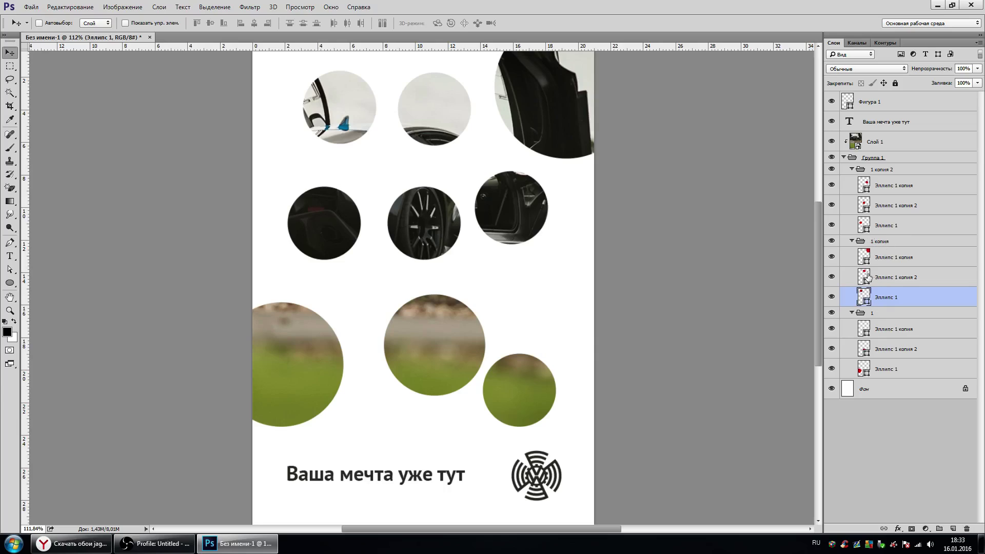
# Step: Hide most circle layers, leaving only the green grass circle visible
pyautogui.moveTo(831, 188); pyautogui.dragTo(832, 226)
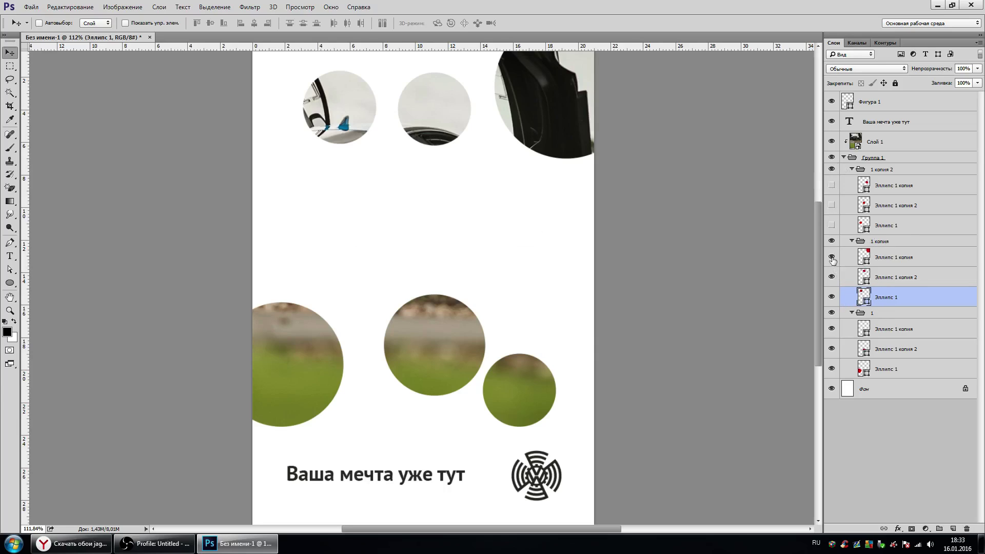
pyautogui.moveTo(832, 260); pyautogui.dragTo(831, 280)
pyautogui.moveTo(832, 330); pyautogui.dragTo(832, 355)
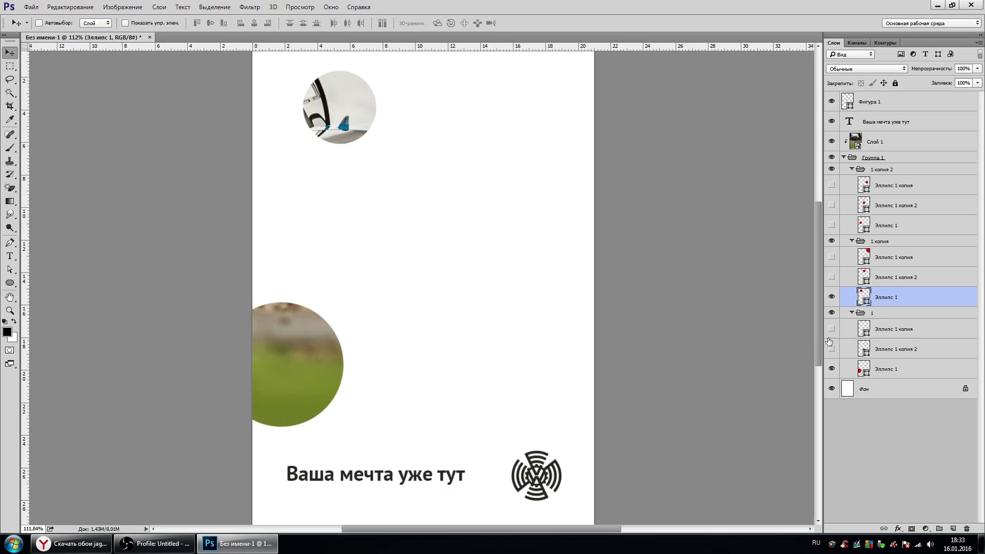
pyautogui.click(831, 368)
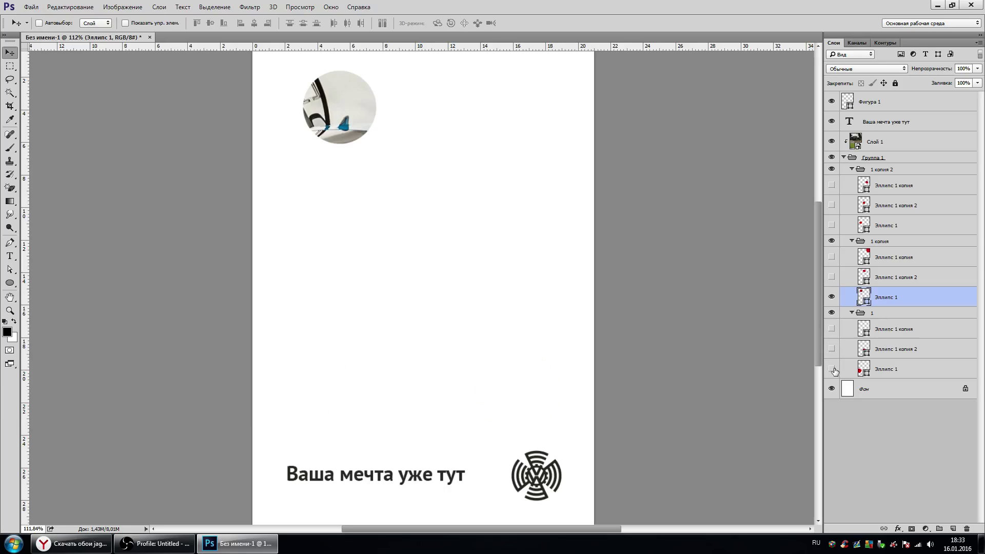
pyautogui.click(831, 297)
pyautogui.click(831, 369)
# Step: Move the green grass circle up and right and enlarge it
pyautogui.click(890, 368)
pyautogui.moveTo(308, 353); pyautogui.dragTo(323, 329)
pyautogui.hotkey('ctrl', 't')
pyautogui.moveTo(359, 280); pyautogui.dragTo(421, 226)
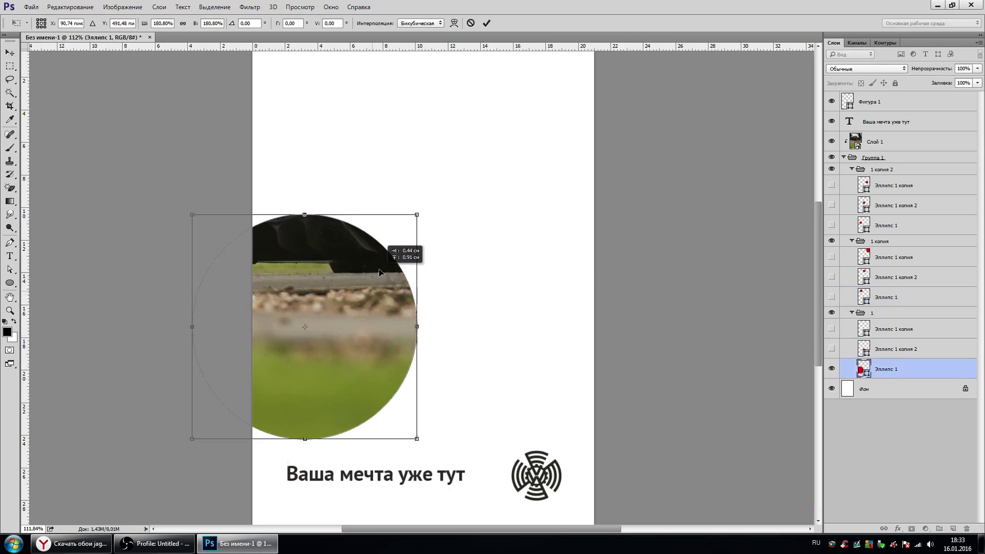
pyautogui.press('Return')
# Step: Show the car-door circle, move it up-right and enlarge it to about 196%
pyautogui.click(832, 348)
pyautogui.click(882, 349)
pyautogui.moveTo(519, 311)
pyautogui.mouseDown()
pyautogui.moveTo(547, 278)
pyautogui.moveTo(574, 202)
pyautogui.mouseUp()
pyautogui.hotkey('ctrl', 't')
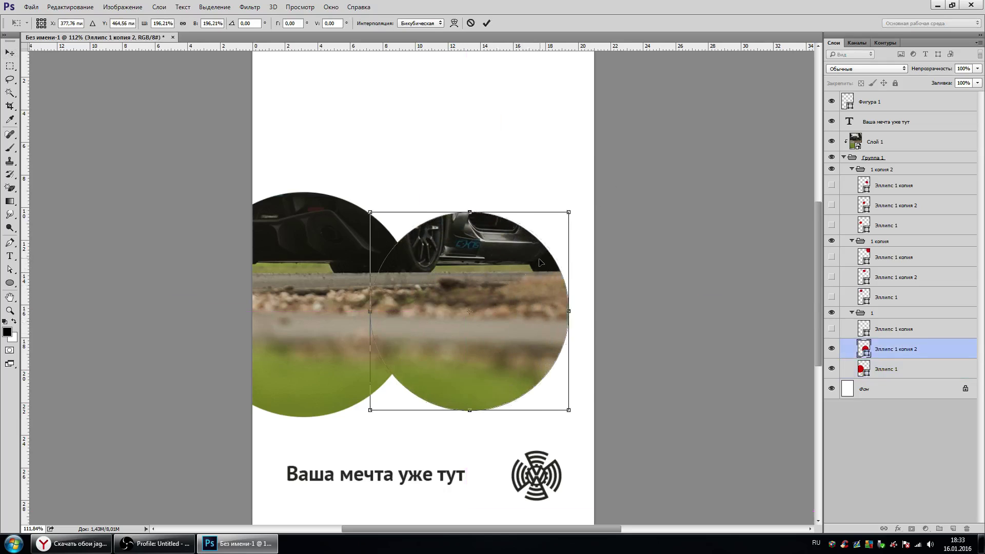
pyautogui.moveTo(505, 277); pyautogui.dragTo(558, 186)
pyautogui.press('Return')
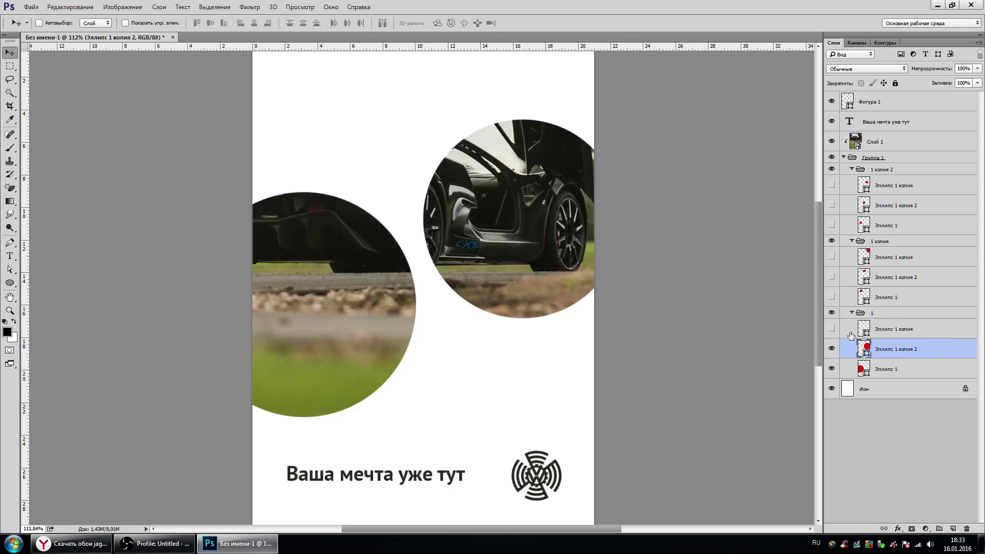
# Step: Move the small third circle to the top and shrink the car-door circle against the right edge
pyautogui.click(832, 328)
pyautogui.click(893, 328)
pyautogui.moveTo(524, 362); pyautogui.dragTo(398, 127)
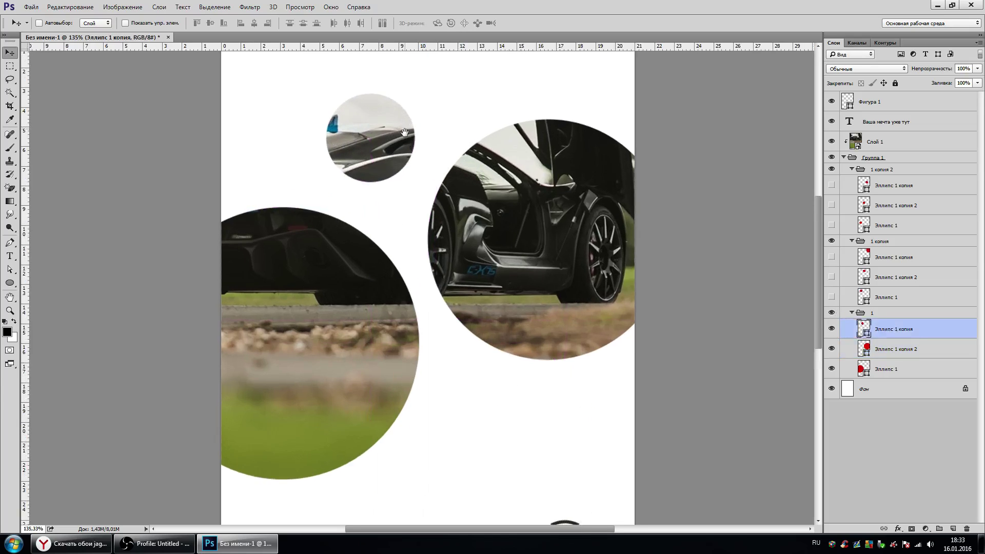
pyautogui.click(895, 349)
pyautogui.hotkey('ctrl', 't')
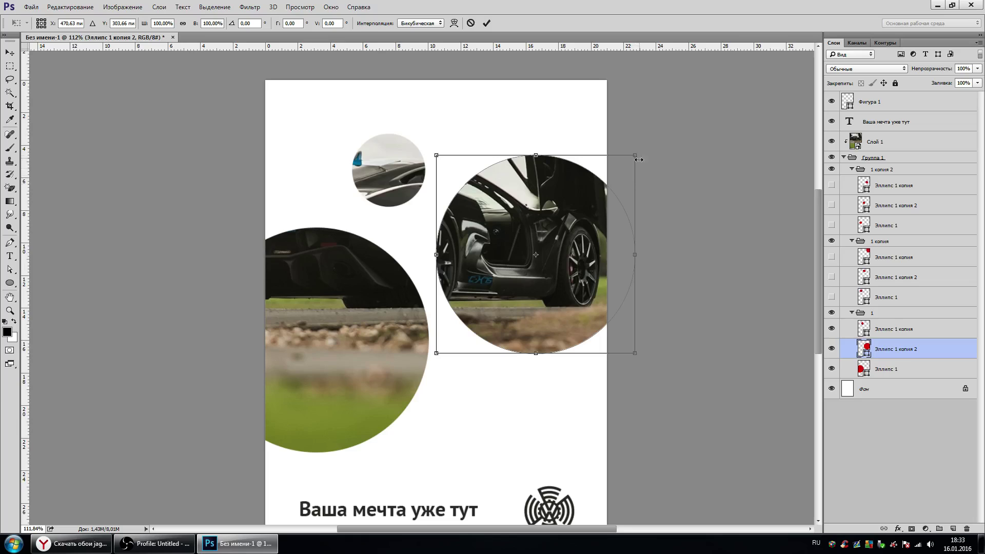
pyautogui.moveTo(635, 155); pyautogui.dragTo(609, 180)
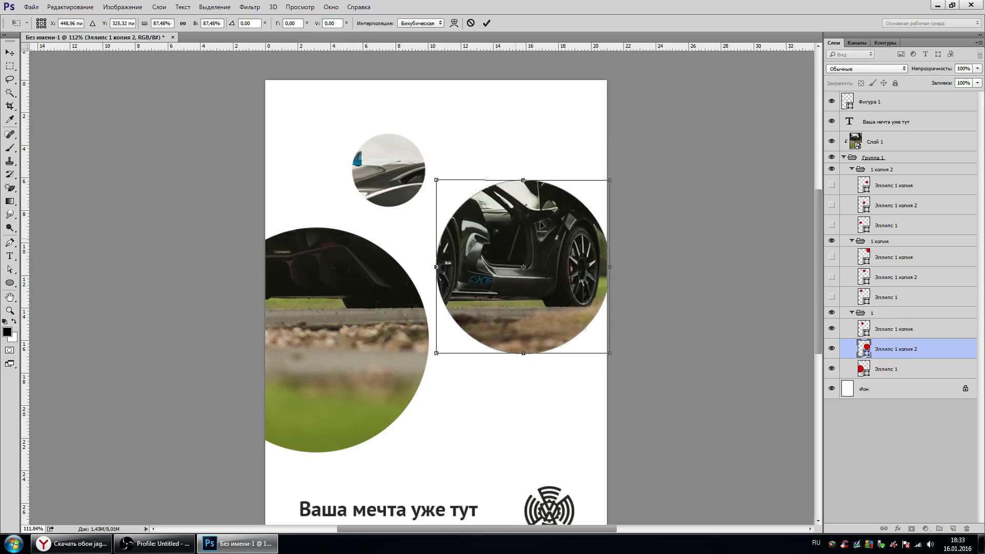
pyautogui.press('Return')
pyautogui.moveTo(539, 274); pyautogui.dragTo(541, 263)
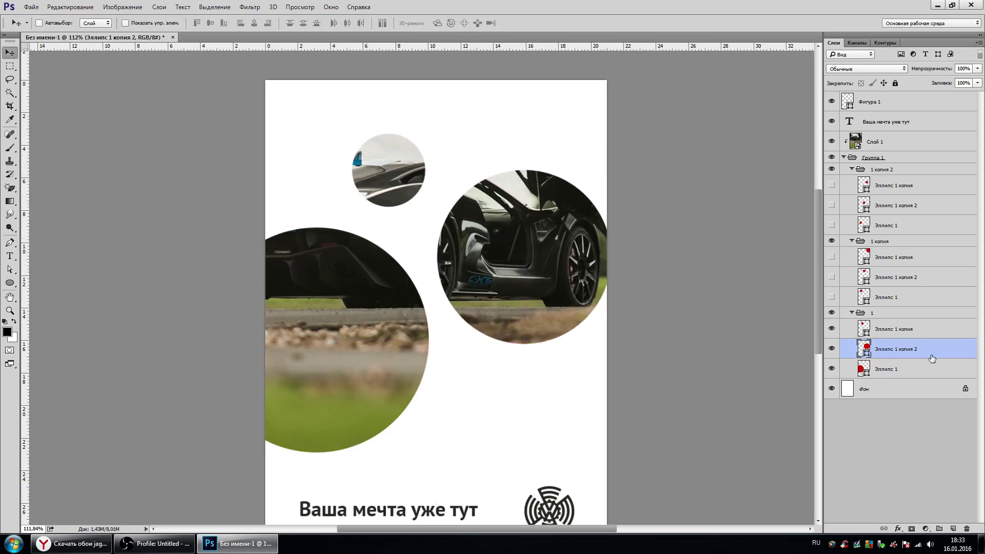
pyautogui.moveTo(545, 298); pyautogui.dragTo(550, 293)
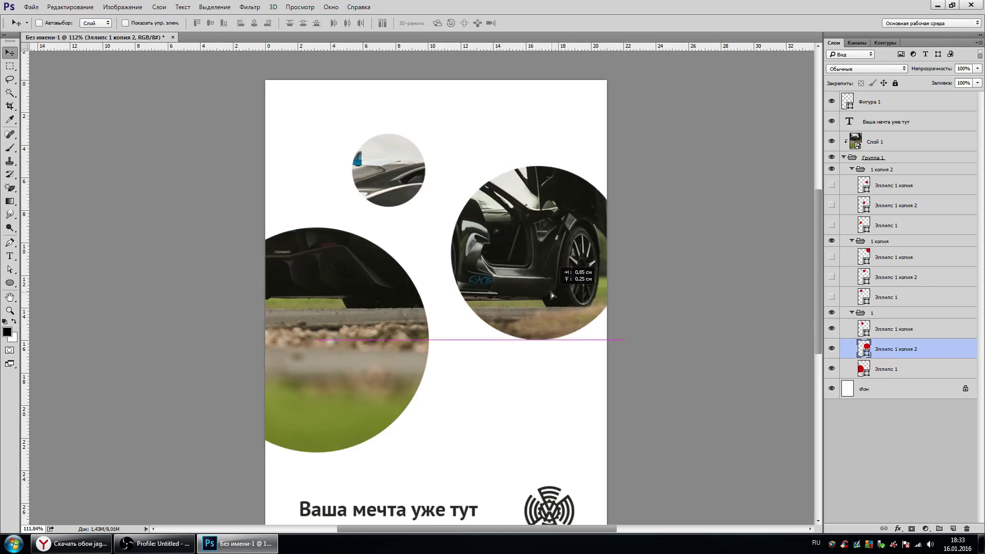
# Step: Enlarge the small top circle and nudge it into place
pyautogui.click(876, 329)
pyautogui.hotkey('ctrl', 't')
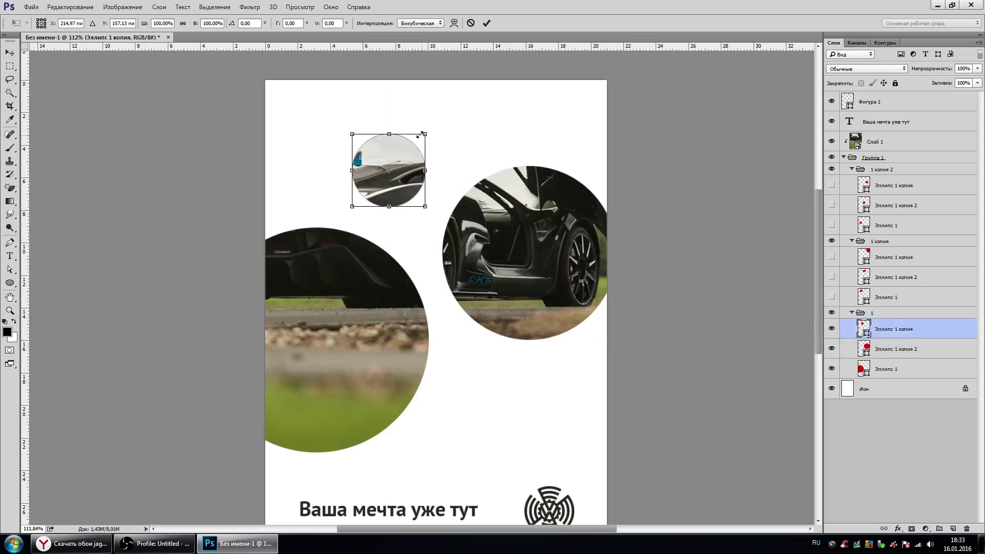
pyautogui.moveTo(425, 134)
pyautogui.mouseDown()
pyautogui.moveTo(445, 122)
pyautogui.moveTo(439, 117)
pyautogui.mouseUp()
pyautogui.press('Return')
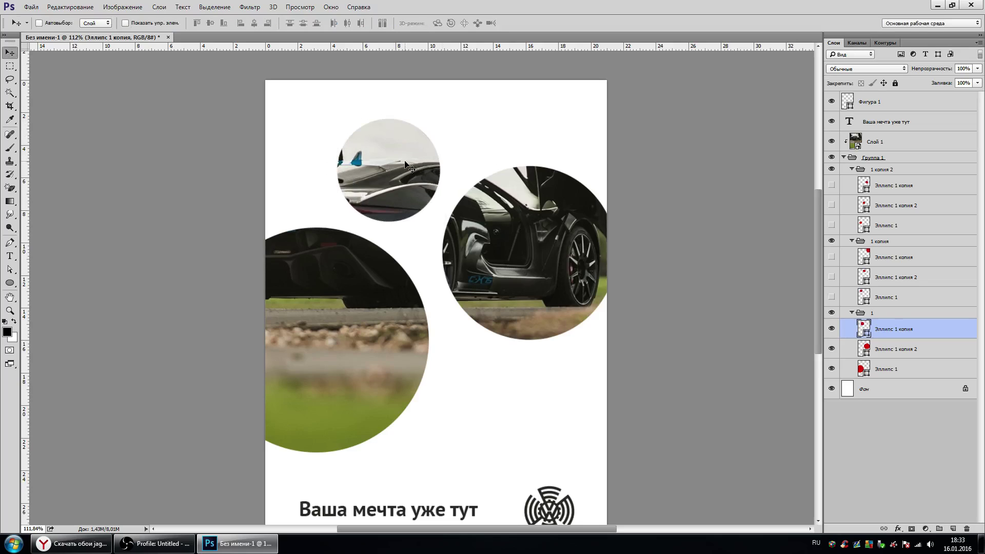
pyautogui.moveTo(426, 156); pyautogui.dragTo(420, 166)
# Step: Reveal the first circle of the second set and move it toward the top
pyautogui.click(831, 297)
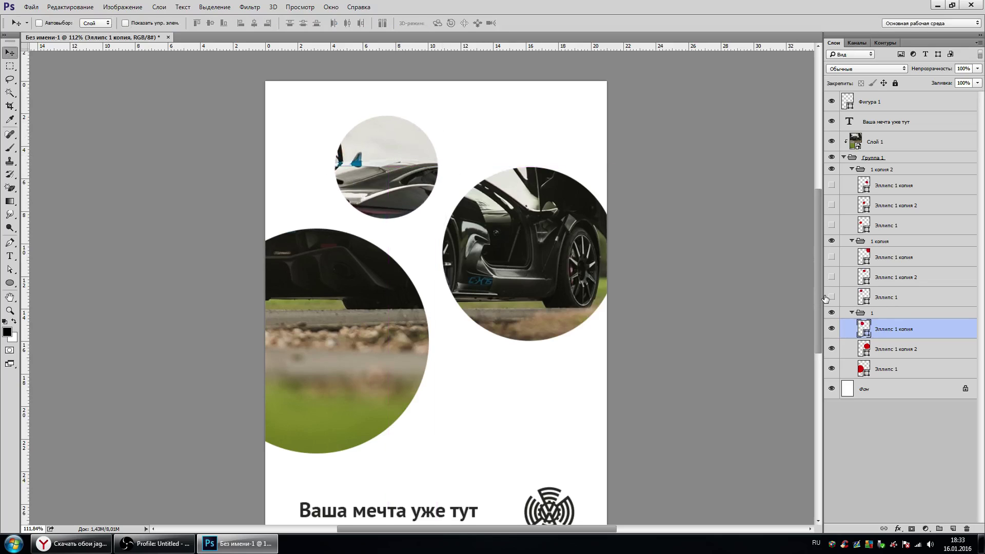
pyautogui.click(886, 297)
pyautogui.scroll(-2, 402, 158)
pyautogui.moveTo(402, 158); pyautogui.dragTo(518, 137)
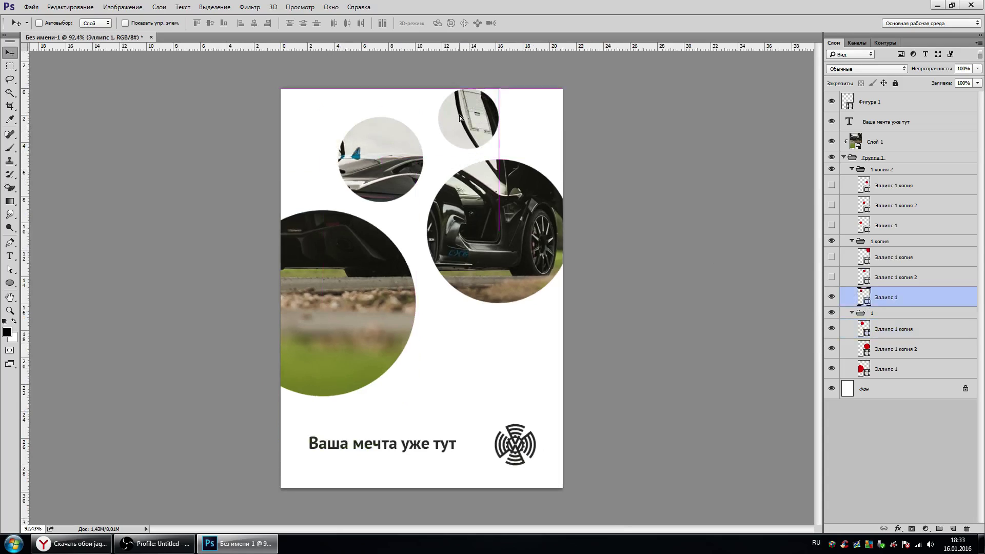
# Step: Shrink the small circle, then reveal another circle from '1 копия' and shrink it too
pyautogui.hotkey('ctrl', 't')
pyautogui.moveTo(500, 88); pyautogui.dragTo(476, 100)
pyautogui.press('Return')
pyautogui.click(831, 277)
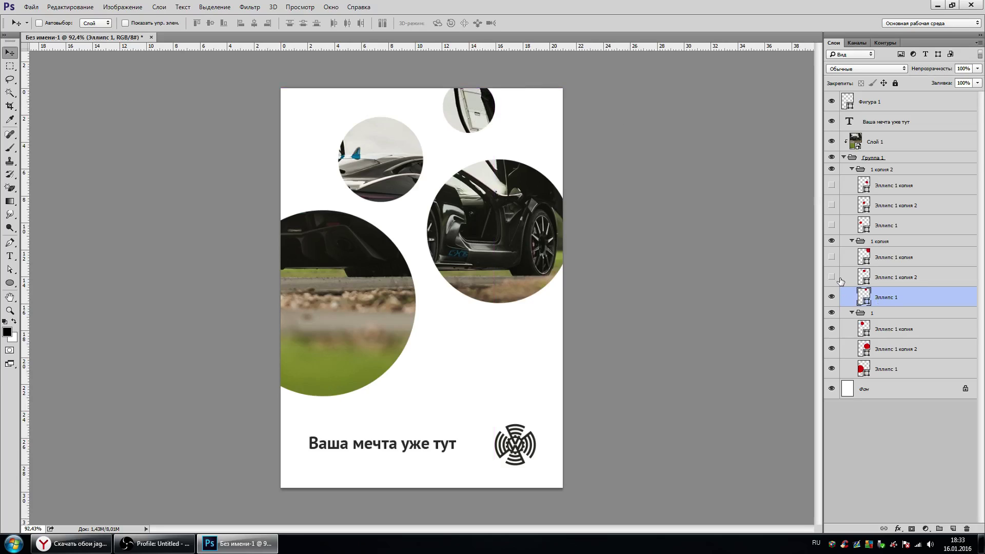
pyautogui.click(895, 277)
pyautogui.hotkey('ctrl', 't')
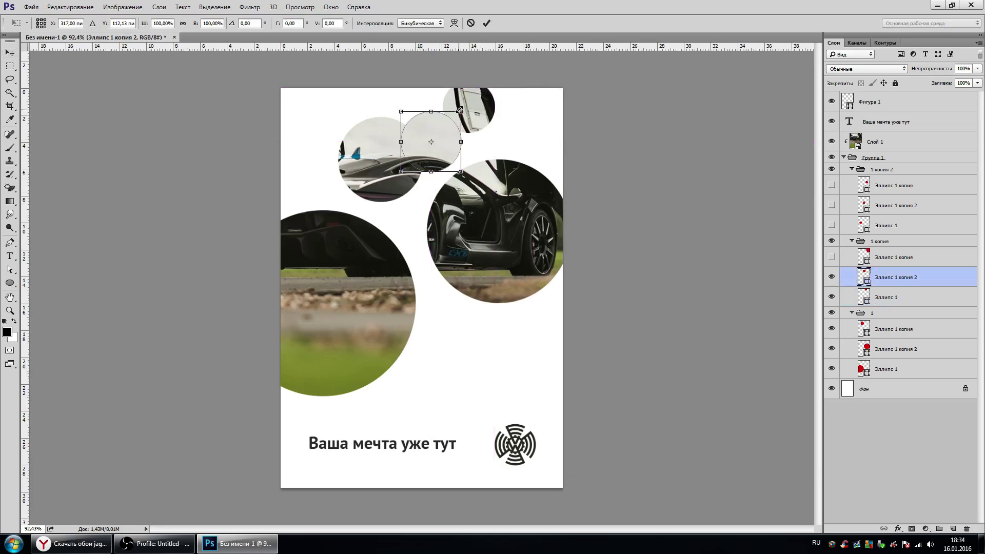
pyautogui.moveTo(459, 109)
pyautogui.mouseDown()
pyautogui.moveTo(441, 129)
pyautogui.moveTo(321, 131)
pyautogui.mouseUp()
pyautogui.press('Return')
# Step: Reveal the last circle of the second set and scale it down to about 29%
pyautogui.click(831, 257)
pyautogui.click(892, 257)
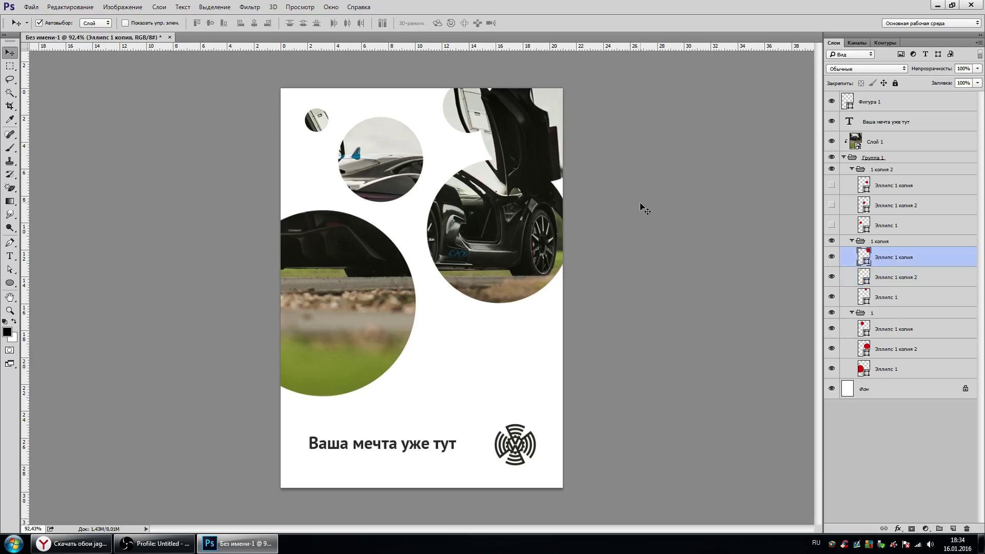
pyautogui.hotkey('ctrl', 't')
pyautogui.hotkey('ctrl', '-')
pyautogui.moveTo(561, 109); pyautogui.dragTo(510, 141)
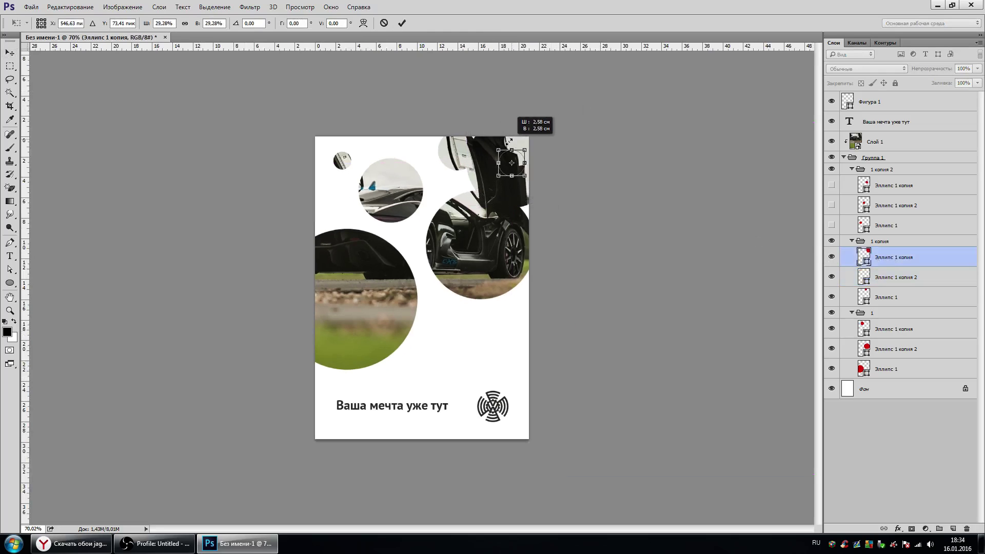
pyautogui.press('Return')
# Step: Position the tiny circle up-left near the poster's top edge
pyautogui.scroll(2, 464, 234)
pyautogui.scroll(2, 464, 235)
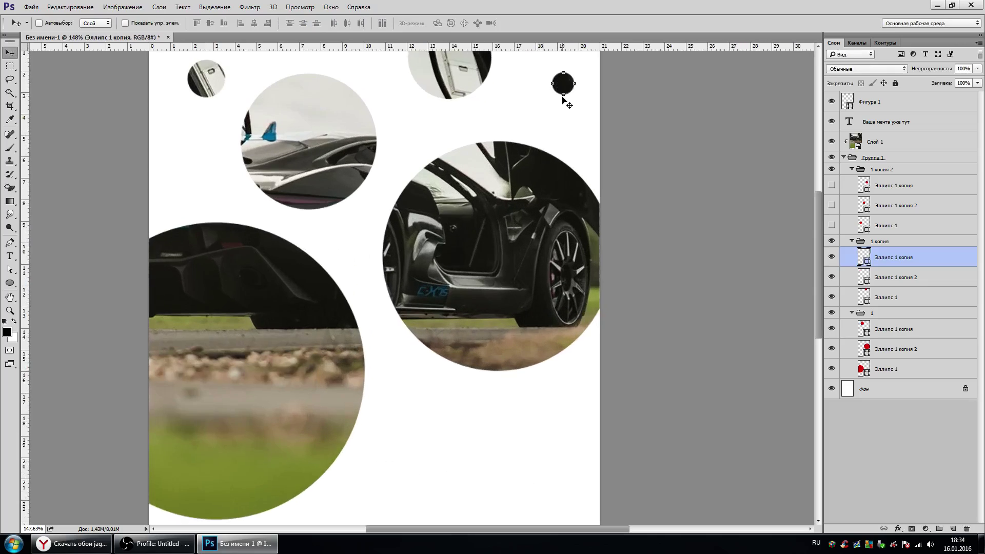
pyautogui.moveTo(562, 98); pyautogui.dragTo(523, 100)
pyautogui.scroll(-1, 521, 109)
pyautogui.hotkey('ctrl', 't')
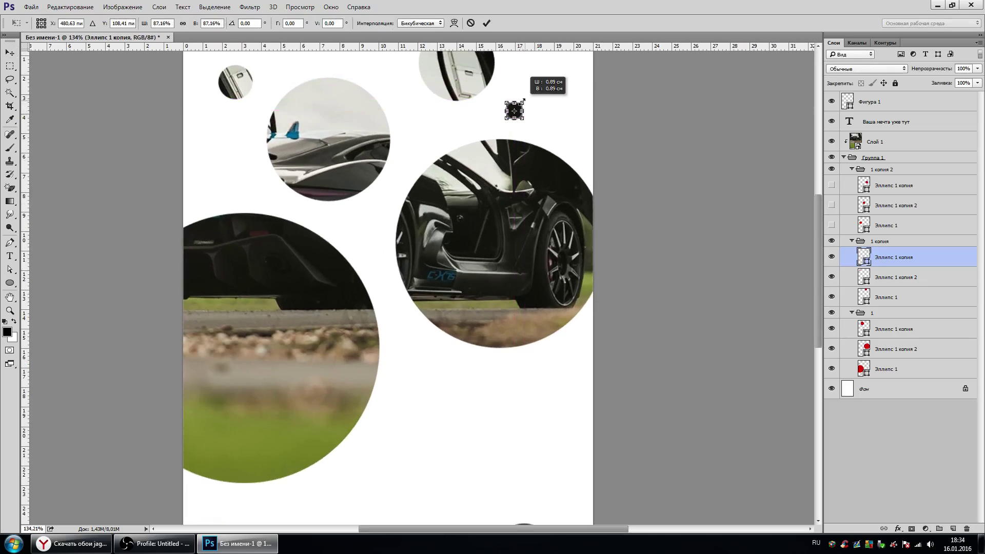
pyautogui.press('Return')
pyautogui.scroll(-1, 514, 111)
pyautogui.scroll(-1, 514, 110)
pyautogui.moveTo(507, 135); pyautogui.dragTo(369, 88)
# Step: Collapse Группа 1 in the Layers panel, hiding its circle layers
pyautogui.scroll(-2, 510, 226)
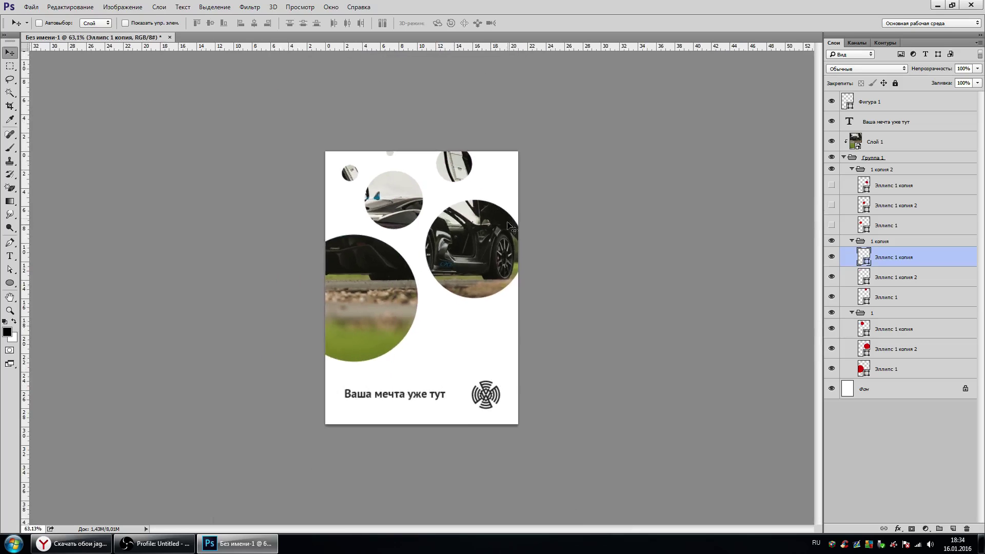
pyautogui.scroll(2, 502, 241)
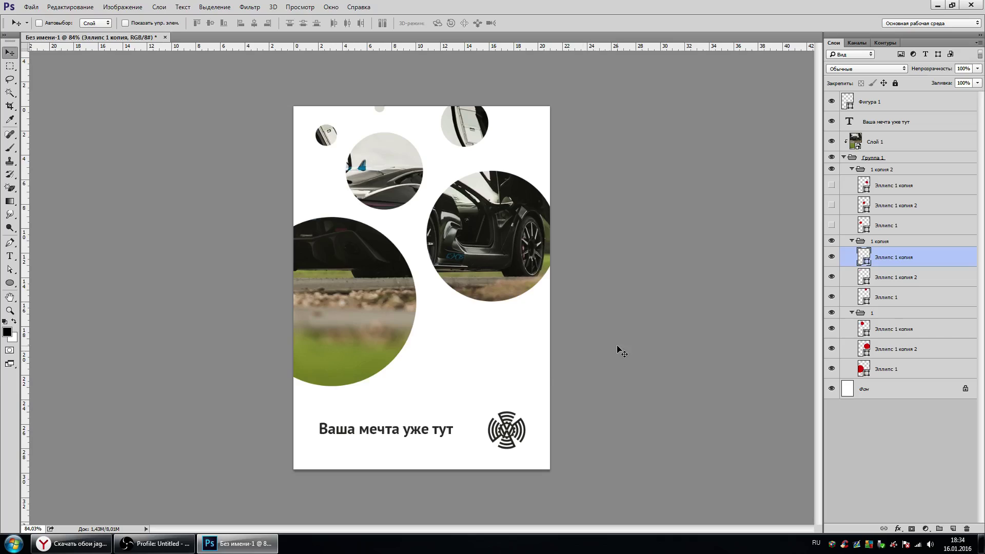
pyautogui.click(843, 157)
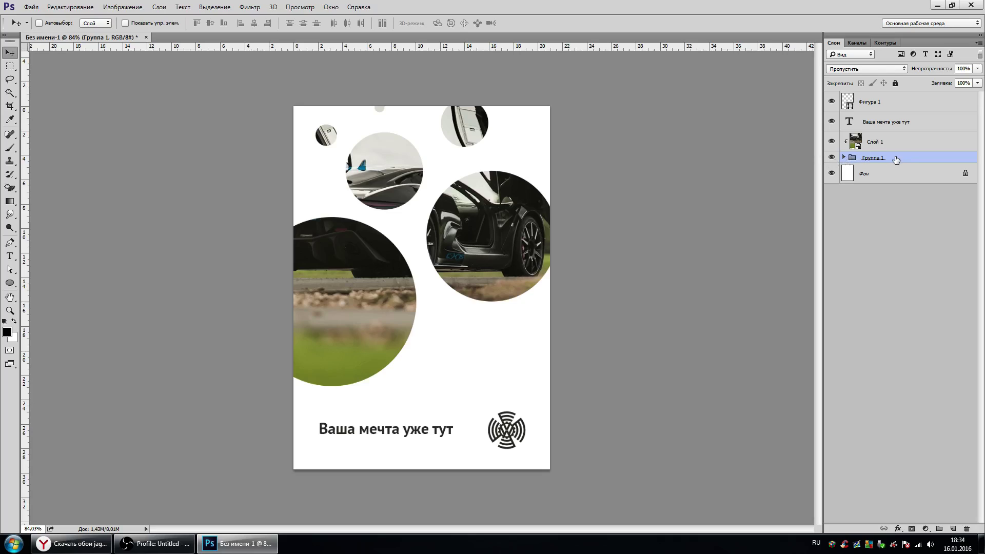
# Step: Select the Фигура 1 logo and scale it up with Free Transform
pyautogui.click(903, 107)
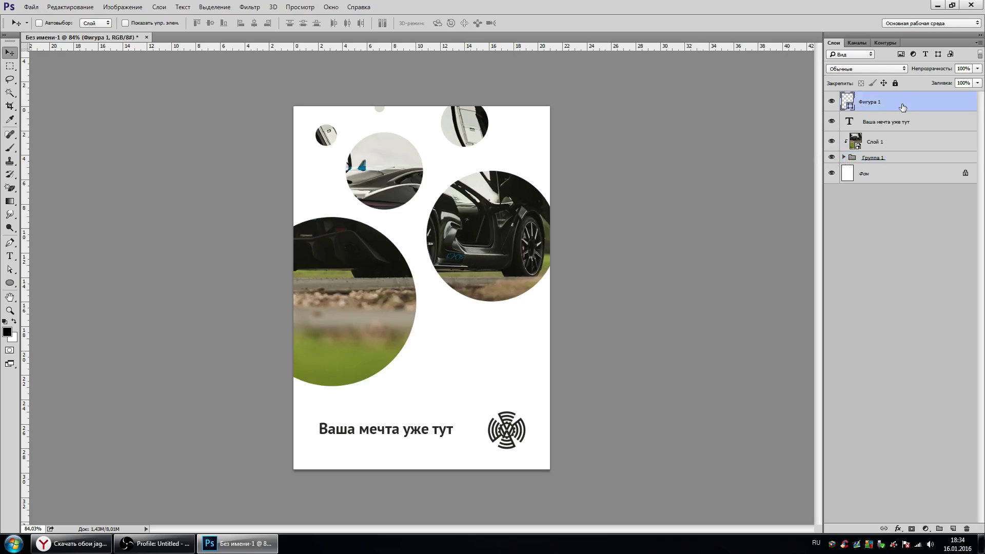
pyautogui.hotkey('ctrl', 't')
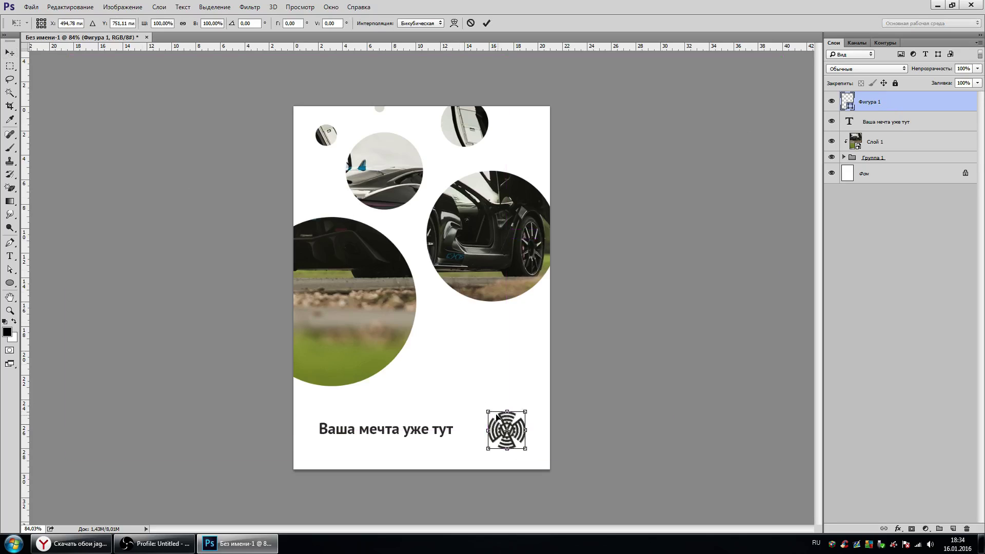
pyautogui.moveTo(519, 414); pyautogui.dragTo(603, 362)
pyautogui.press('Return')
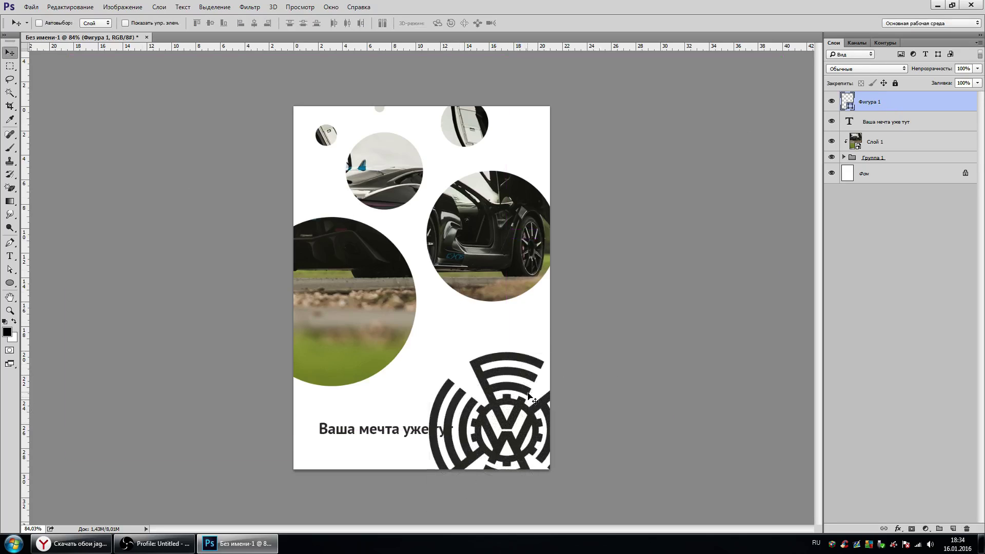
# Step: Centre the enlarged logo on the page and move its layer below Слой 1
pyautogui.moveTo(508, 436); pyautogui.dragTo(473, 325)
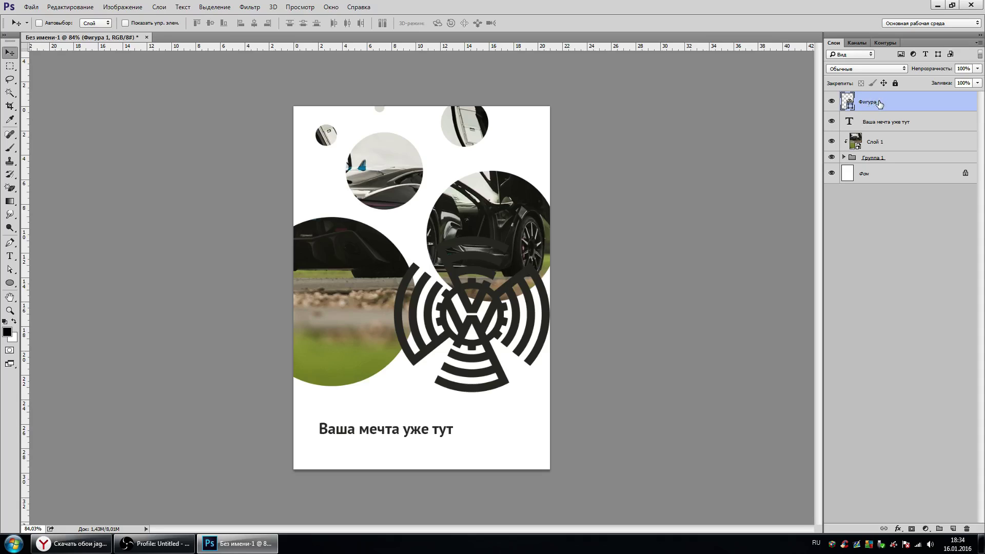
pyautogui.moveTo(885, 102); pyautogui.dragTo(891, 160)
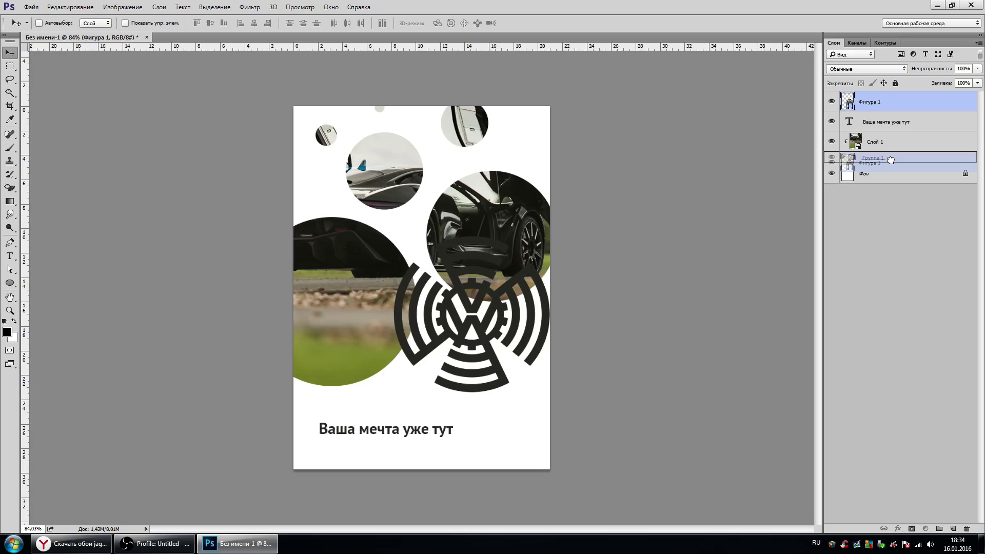
pyautogui.moveTo(890, 160); pyautogui.dragTo(881, 150)
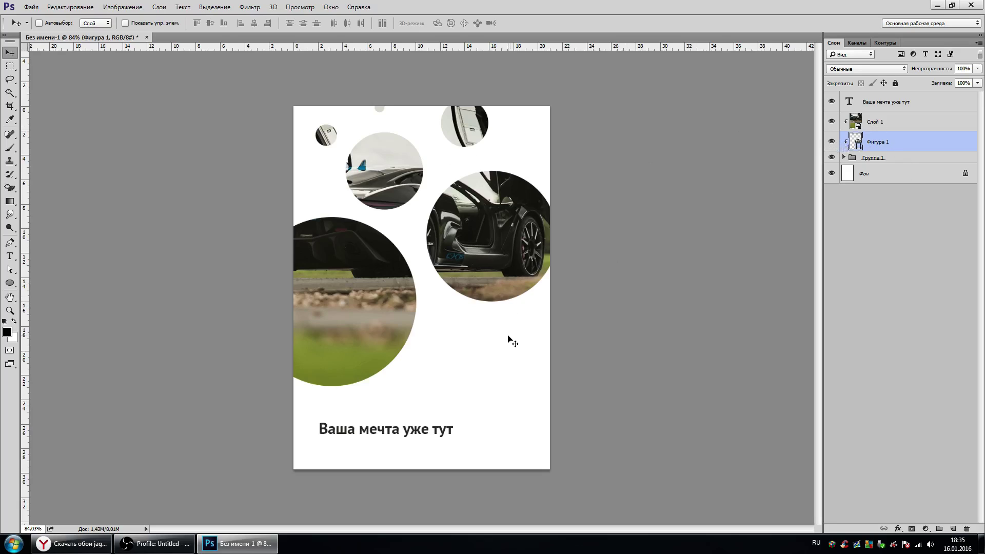
# Step: Move the arc pattern above the photo and over the circles, then hide caption, pattern and photo
pyautogui.moveTo(510, 338); pyautogui.dragTo(561, 225)
pyautogui.moveTo(452, 257); pyautogui.dragTo(461, 251)
pyautogui.moveTo(907, 148); pyautogui.dragTo(906, 117)
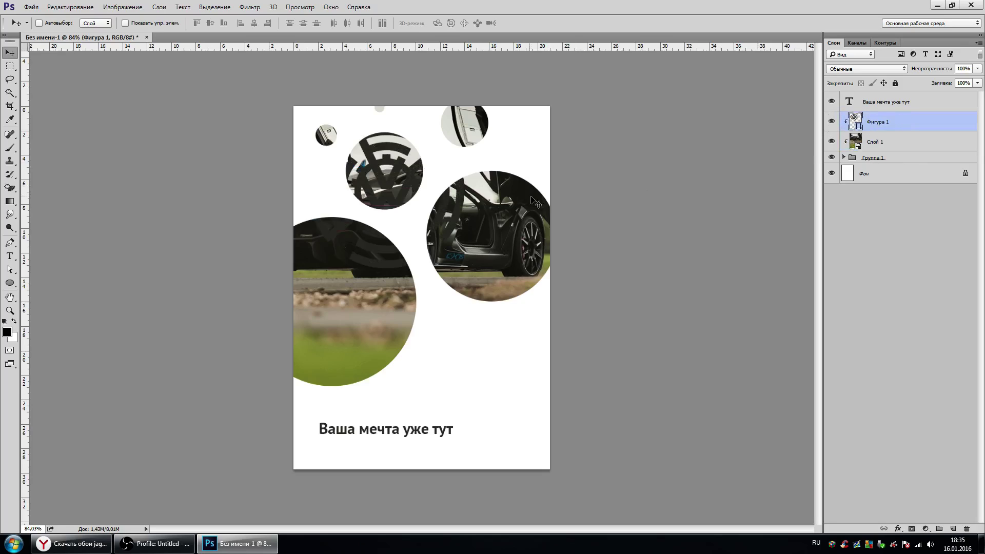
pyautogui.moveTo(534, 202); pyautogui.dragTo(399, 276)
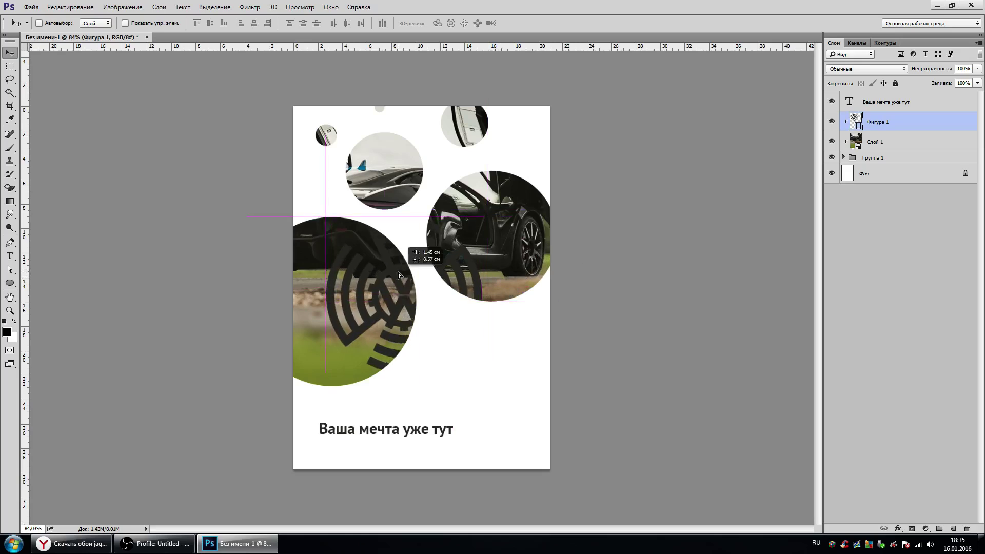
pyautogui.moveTo(399, 275)
pyautogui.mouseDown()
pyautogui.moveTo(591, 134)
pyautogui.moveTo(457, 300)
pyautogui.moveTo(435, 280)
pyautogui.moveTo(552, 261)
pyautogui.moveTo(509, 263)
pyautogui.mouseUp()
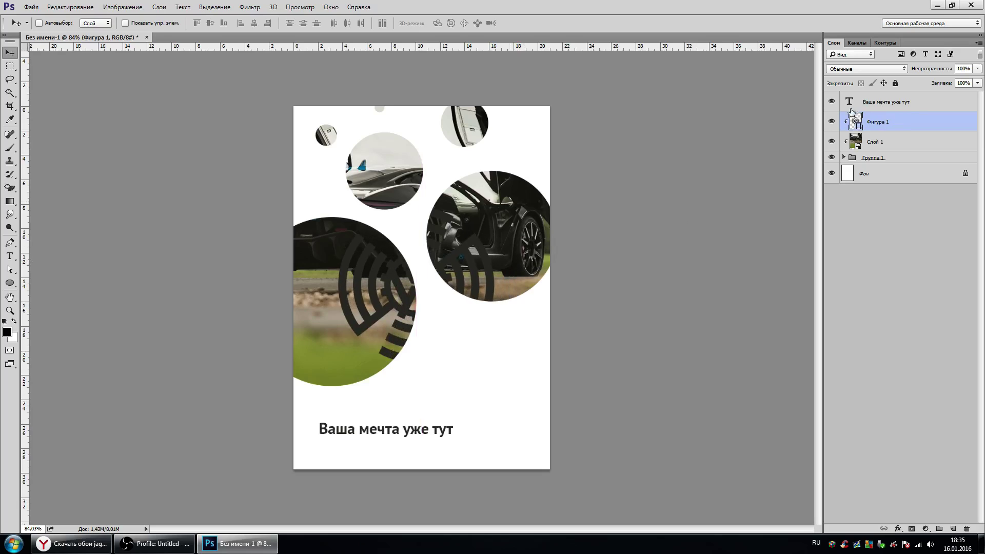
pyautogui.moveTo(832, 101); pyautogui.dragTo(831, 158)
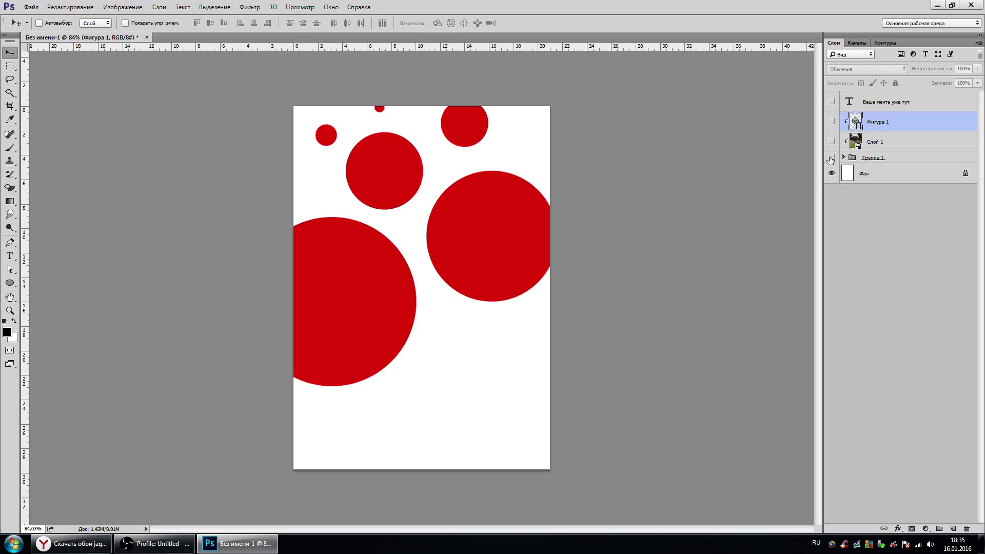
# Step: Delete the four old layers, from Группа 1 up through the caption
pyautogui.moveTo(10, 283); pyautogui.dragTo(66, 308)
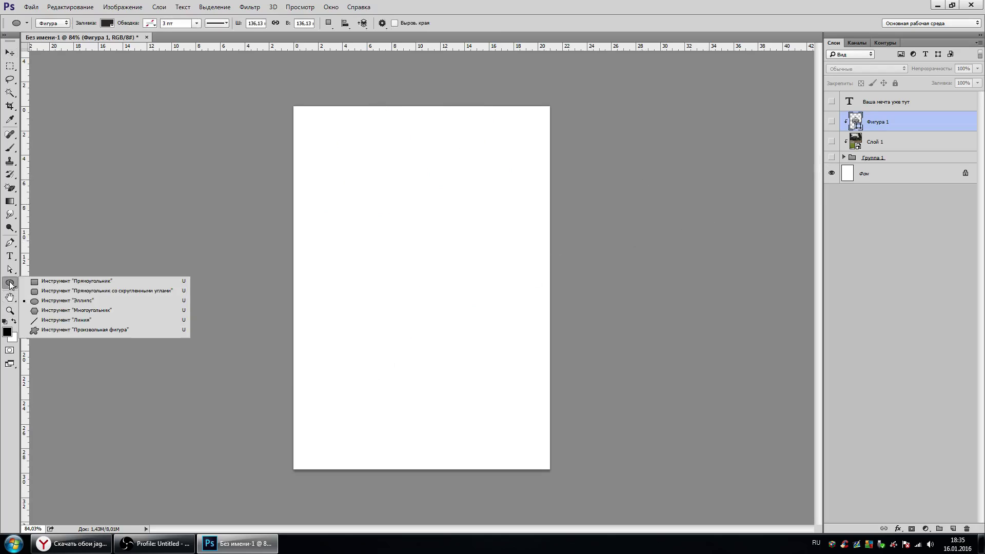
pyautogui.click(874, 159)
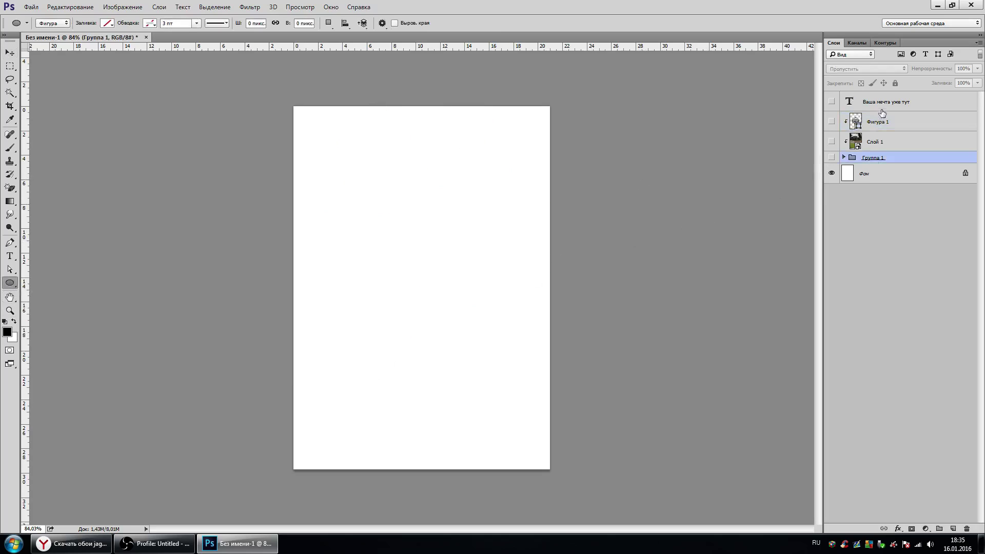
pyautogui.keyDown('shift'); pyautogui.click(883, 102); pyautogui.keyUp('shift')
pyautogui.press('Delete')
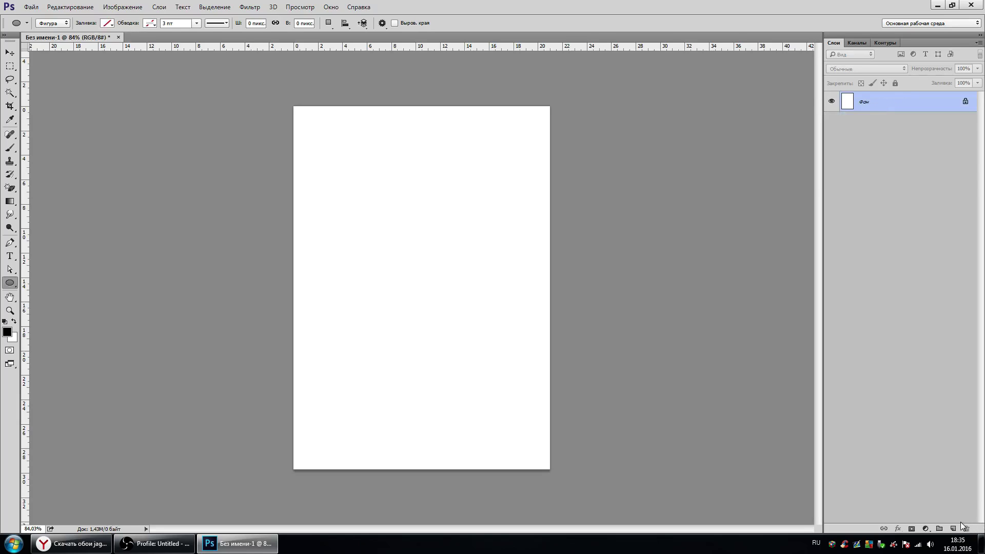
# Step: Draw a circle in the upper middle of the page on a new layer and fill it red
pyautogui.click(954, 528)
pyautogui.scroll(1, 431, 266)
pyautogui.moveTo(346, 182); pyautogui.dragTo(478, 313)
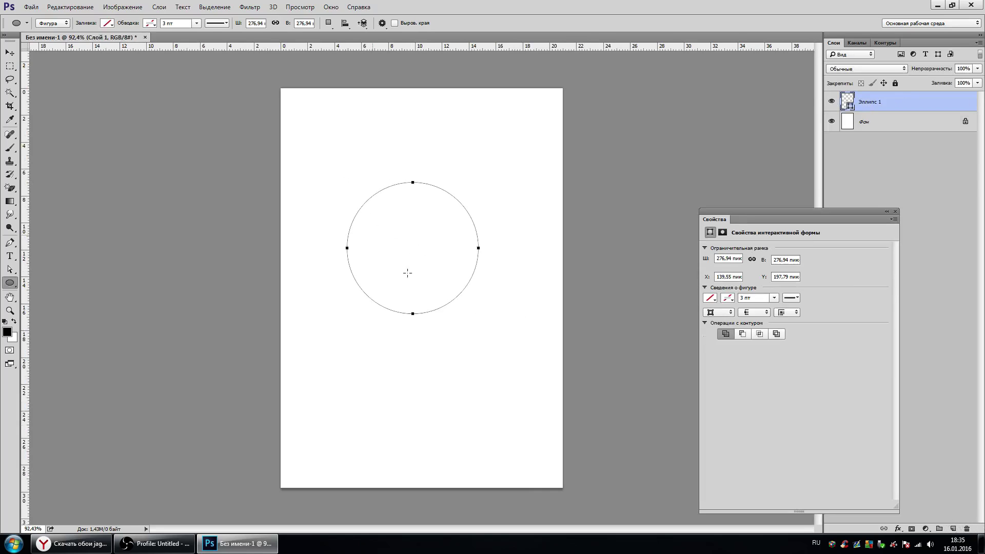
pyautogui.click(108, 23)
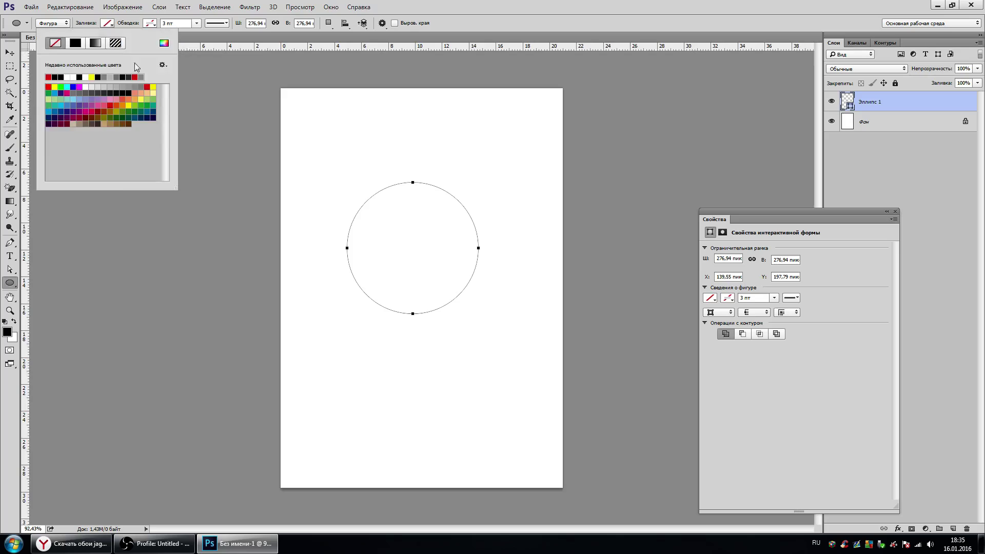
pyautogui.click(86, 78)
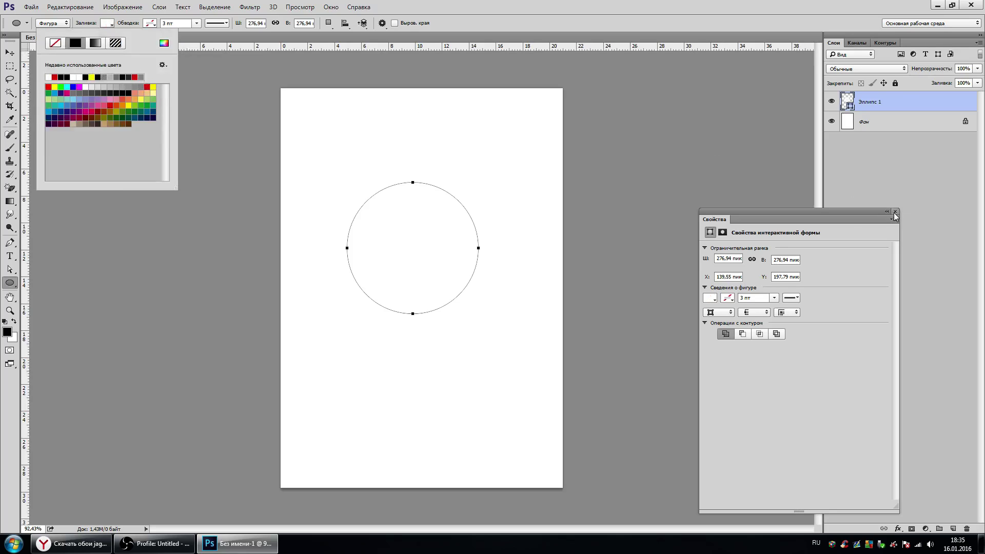
pyautogui.click(894, 212)
pyautogui.click(894, 212)
pyautogui.click(106, 24)
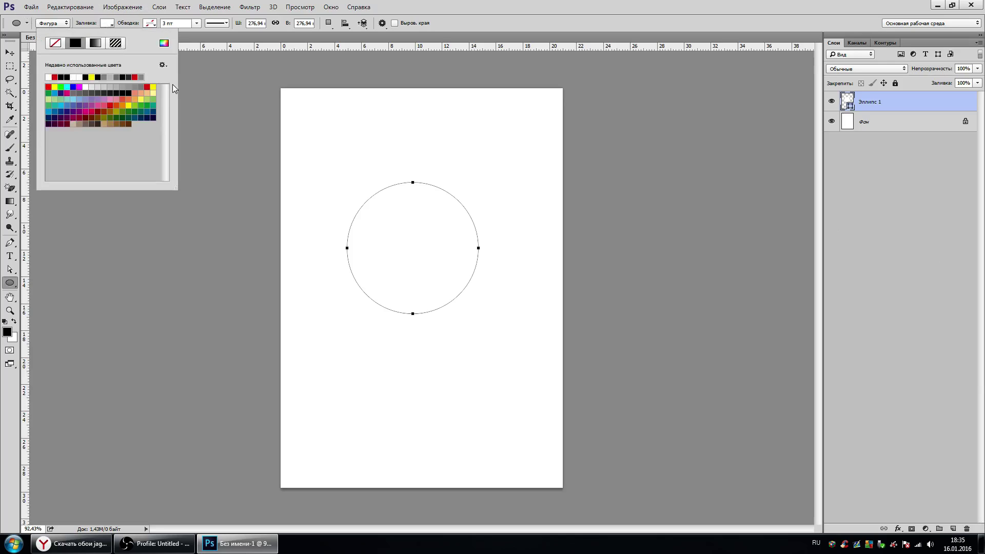
pyautogui.click(148, 86)
pyautogui.hotkey('ctrl', 'shift', 'alt', 'n')
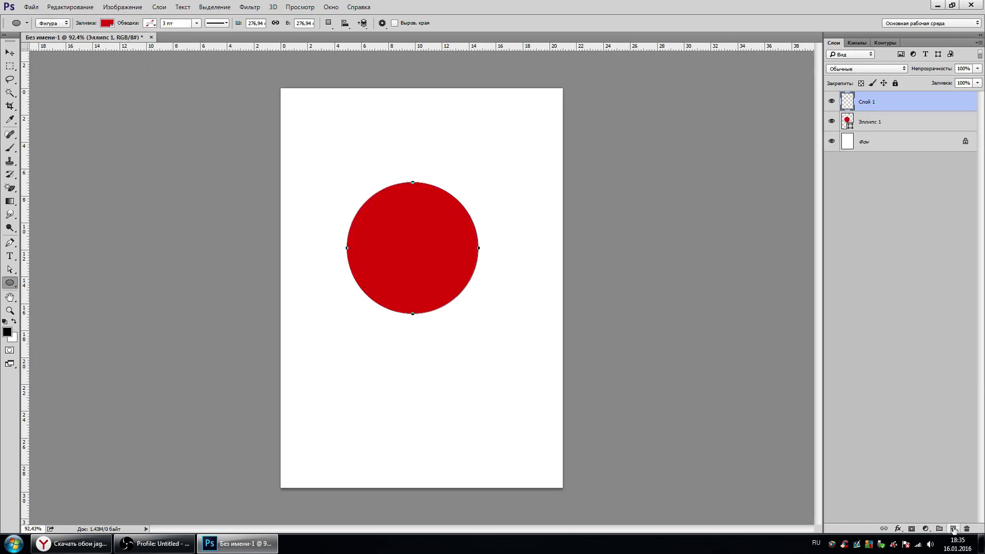
pyautogui.click(10, 242)
# Step: Draw a diagonal line across the circle with a 6 pt black stroke and duplicate its layer
pyautogui.click(299, 343)
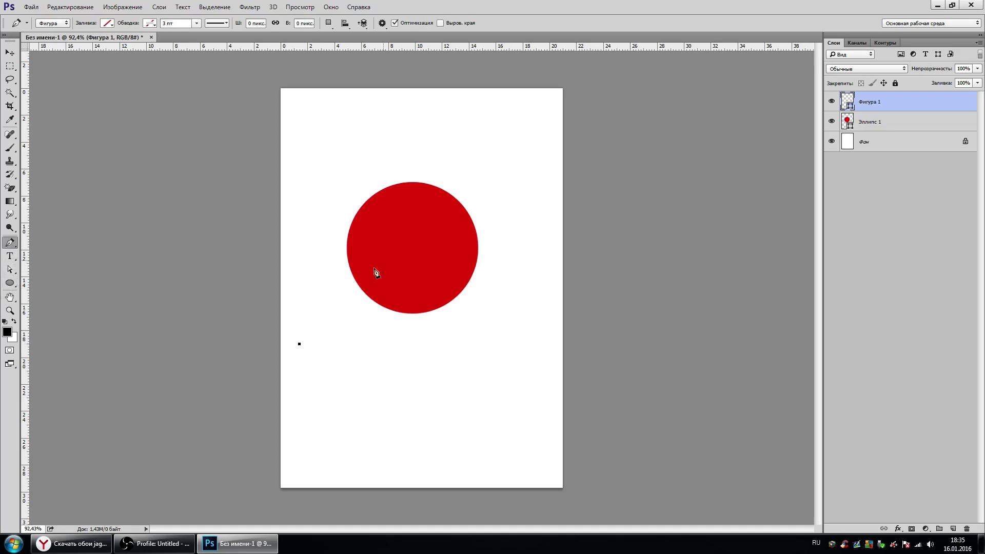
pyautogui.click(519, 154)
pyautogui.press('Return')
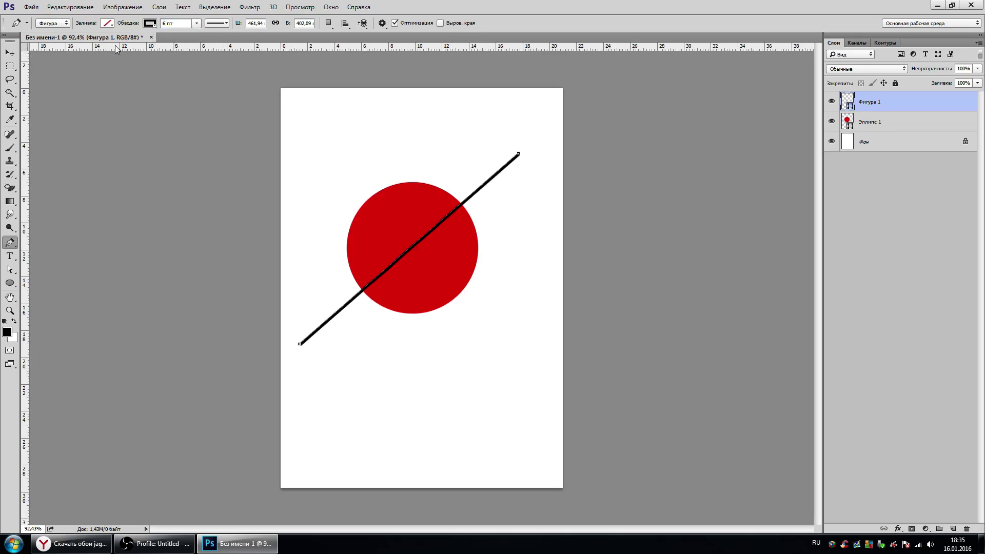
pyautogui.click(10, 52)
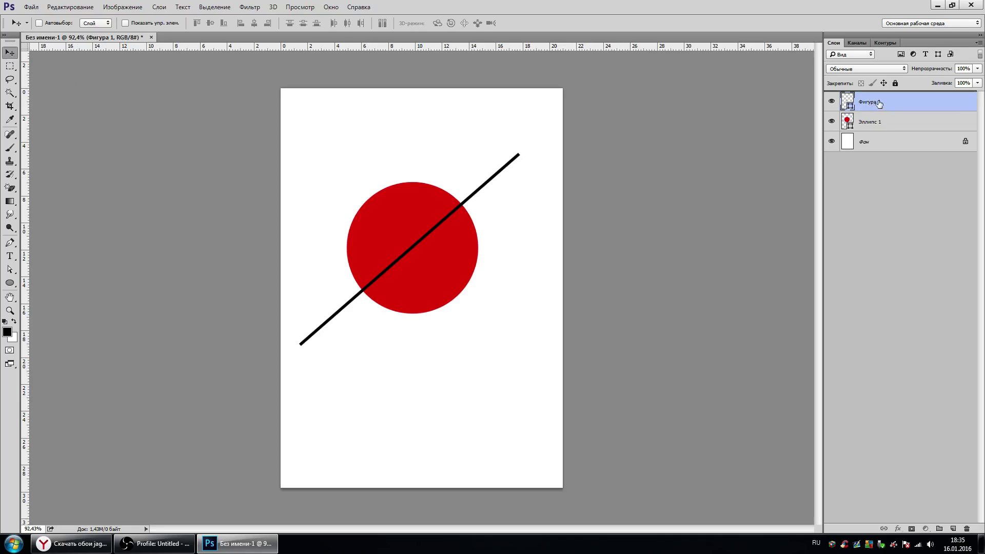
pyautogui.keyDown('alt'); pyautogui.moveTo(860, 103); pyautogui.dragTo(874, 105); pyautogui.keyUp('alt')
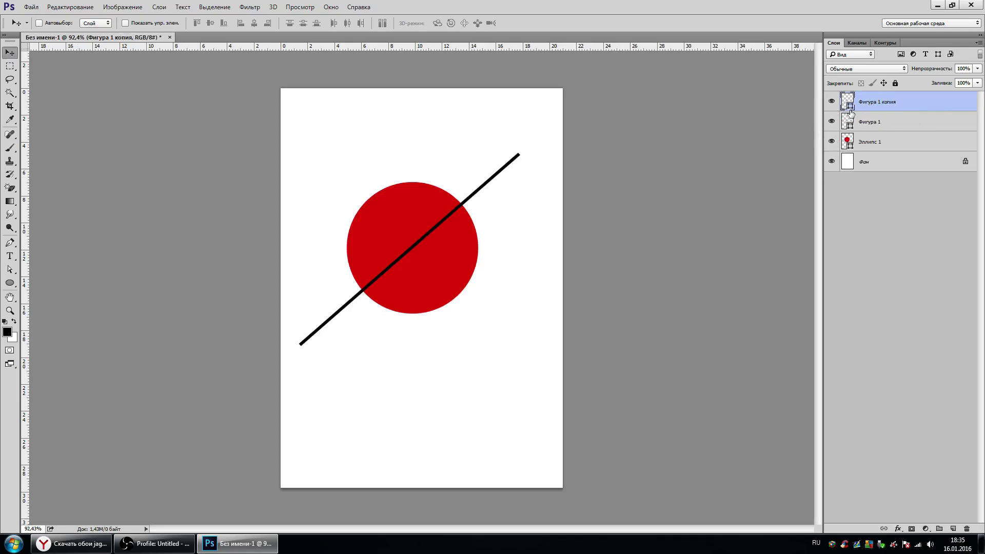
# Step: Clip both lines into Эллипс 1 and offset them as two parallel stripes inside the circle
pyautogui.click(832, 102)
pyautogui.click(881, 123)
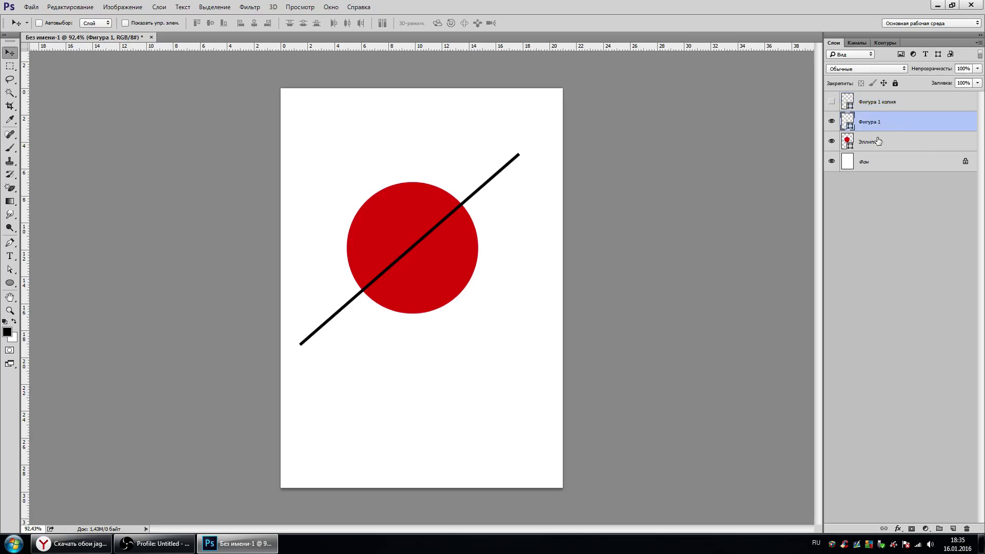
pyautogui.keyDown('alt'); pyautogui.click(878, 129); pyautogui.keyUp('alt')
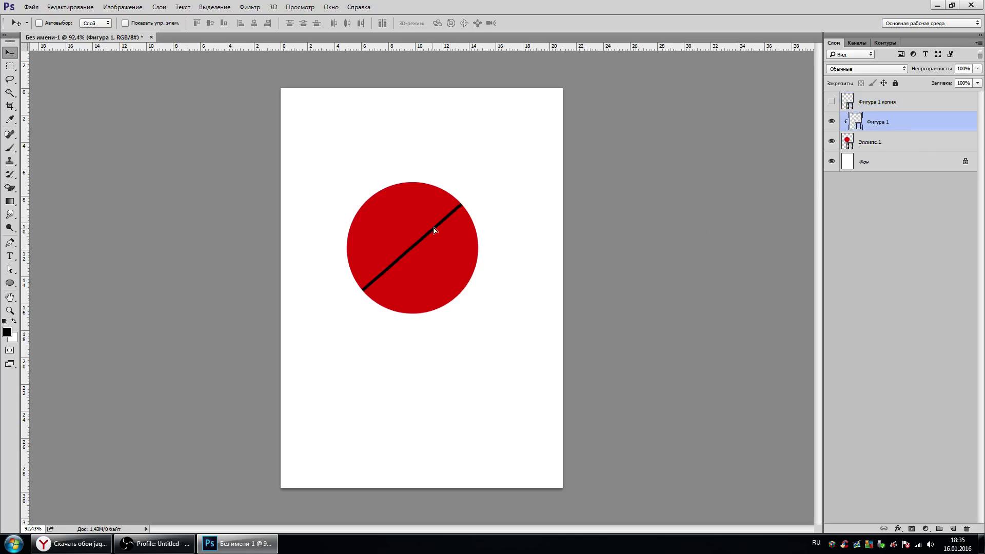
pyautogui.moveTo(433, 227)
pyautogui.mouseDown()
pyautogui.moveTo(469, 233)
pyautogui.moveTo(495, 184)
pyautogui.mouseUp()
pyautogui.click(831, 101)
pyautogui.moveTo(892, 103); pyautogui.dragTo(892, 128)
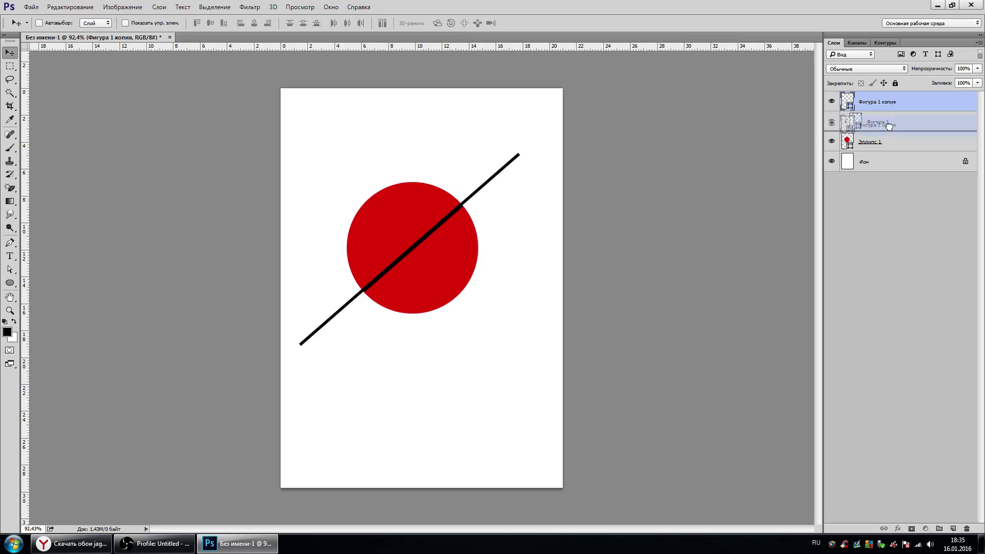
pyautogui.moveTo(432, 238); pyautogui.dragTo(462, 259)
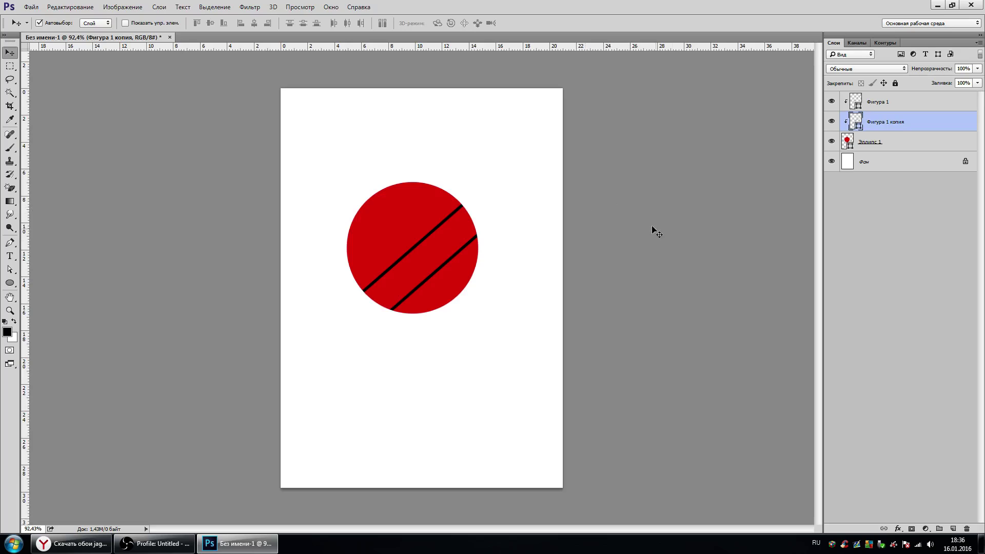
# Step: Commit the current stripe, duplicate it into the clipped stack, then rotate and raise the copy
pyautogui.hotkey('ctrl', 't')
pyautogui.moveTo(657, 232); pyautogui.dragTo(604, 172)
pyautogui.press('Return')
pyautogui.moveTo(916, 122); pyautogui.dragTo(918, 110)
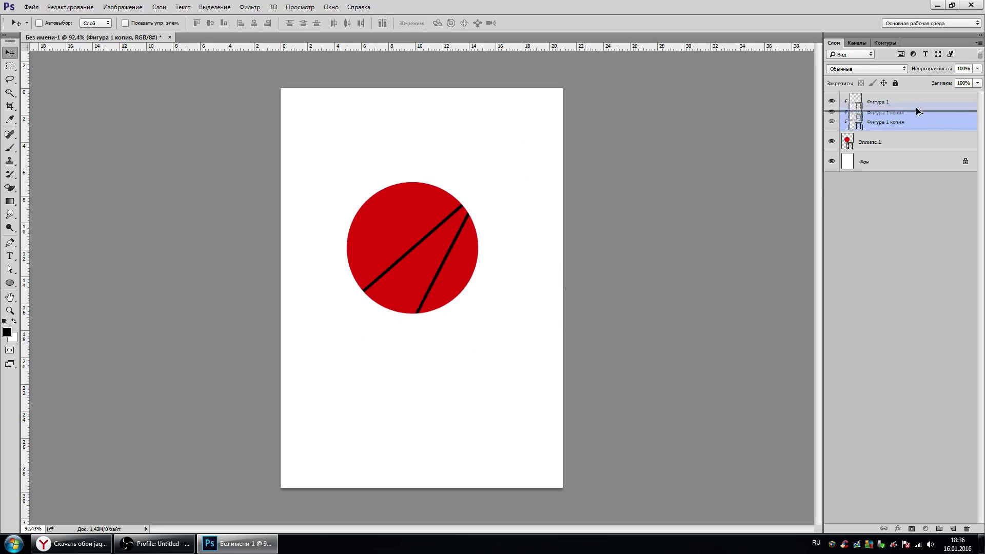
pyautogui.hotkey('ctrl', 't')
pyautogui.moveTo(550, 244); pyautogui.dragTo(661, 259)
pyautogui.moveTo(471, 261); pyautogui.dragTo(451, 197)
pyautogui.press('Return')
# Step: Add two more stripe copies, one at a new crossing angle and one rotated across the circle
pyautogui.hotkey('ctrl', 'j')
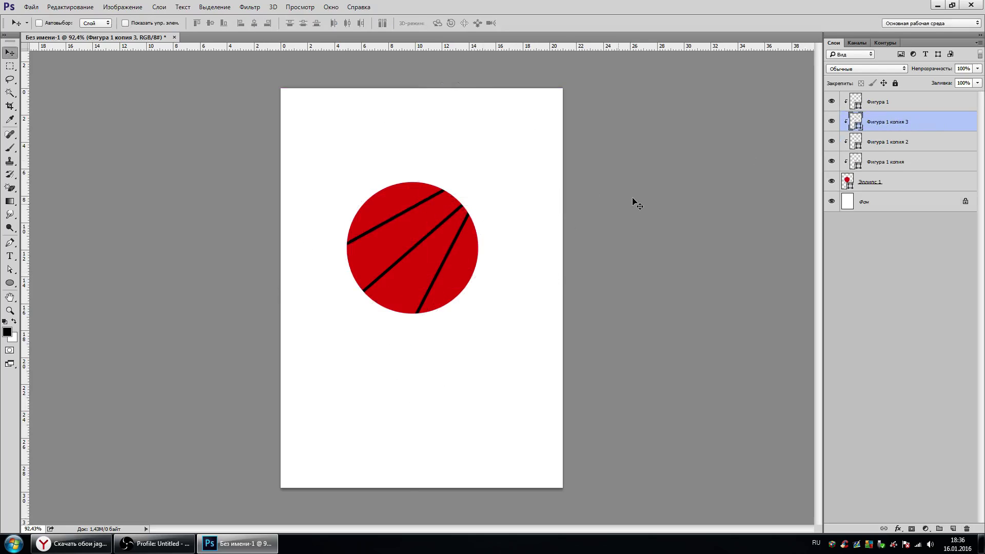
pyautogui.hotkey('ctrl', 't')
pyautogui.moveTo(523, 255); pyautogui.dragTo(636, 241)
pyautogui.press('Return')
pyautogui.hotkey('ctrl', 'j')
pyautogui.hotkey('ctrl', 't')
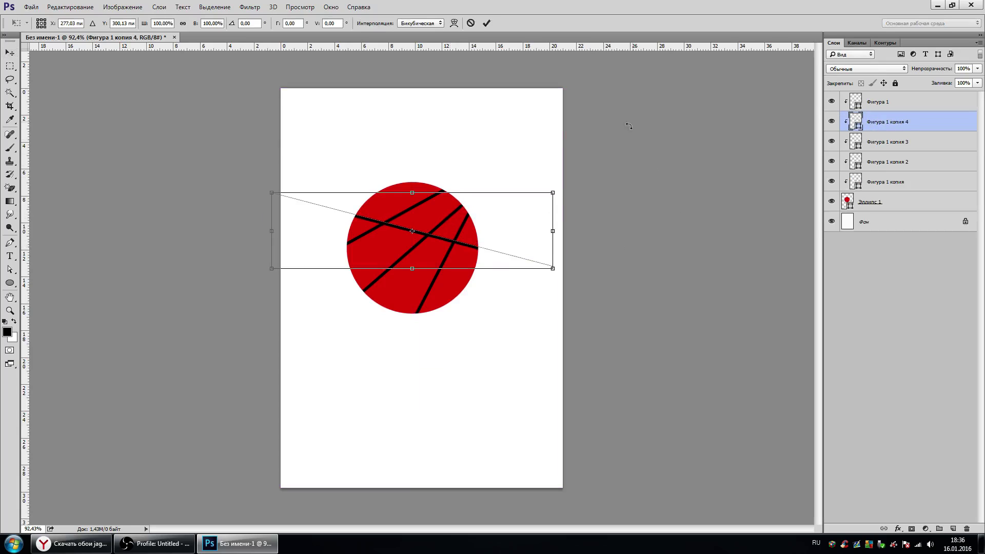
pyautogui.moveTo(631, 125); pyautogui.dragTo(626, 285)
pyautogui.moveTo(471, 260); pyautogui.dragTo(453, 272)
pyautogui.press('Return')
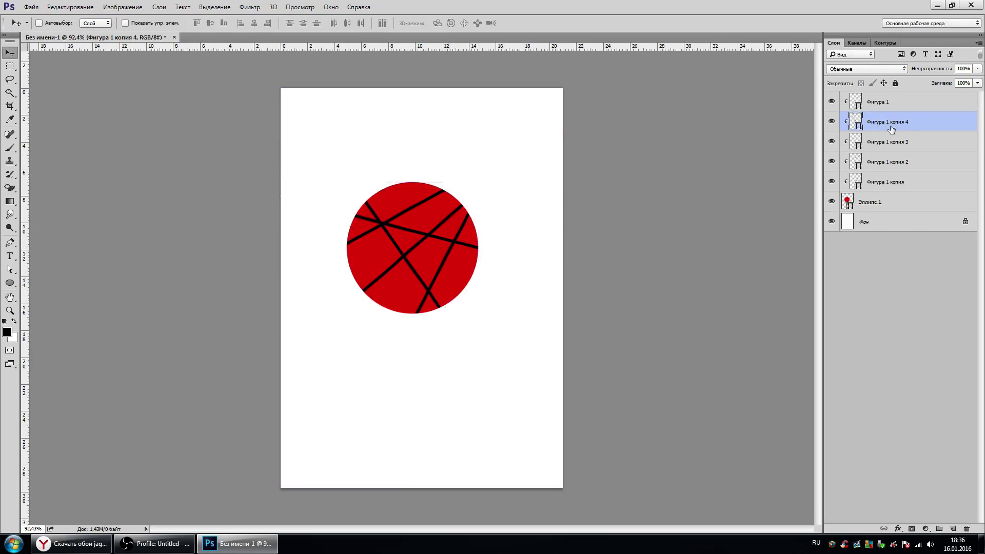
# Step: Add two more stripe copies rotated around the circle's centre and shifted across it
pyautogui.hotkey('ctrl', 'j')
pyautogui.hotkey('ctrl', 't')
pyautogui.moveTo(538, 229)
pyautogui.mouseDown()
pyautogui.moveTo(449, 363)
pyautogui.moveTo(433, 365)
pyautogui.mouseUp()
pyautogui.press('Return')
pyautogui.hotkey('ctrl', 'j')
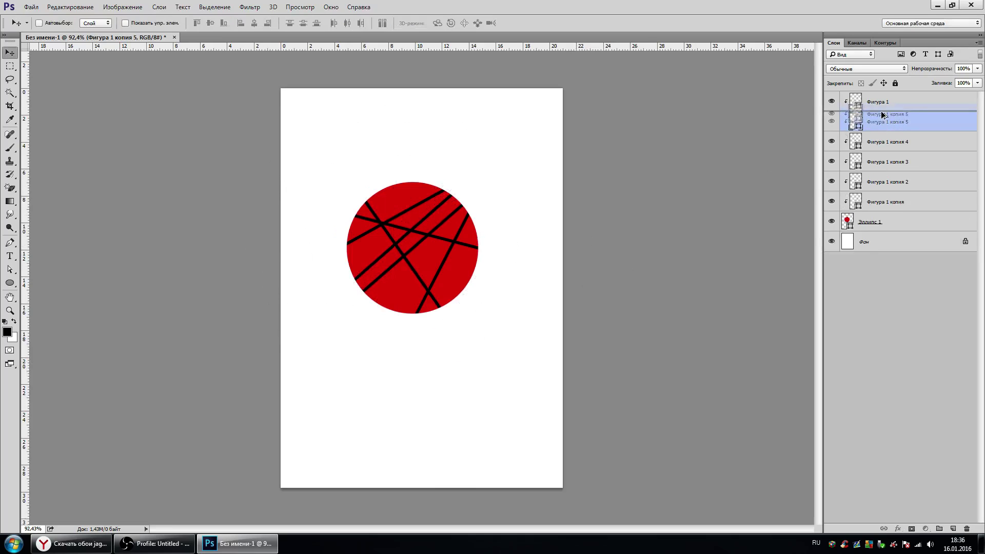
pyautogui.hotkey('ctrl', 't')
pyautogui.moveTo(518, 246); pyautogui.dragTo(514, 212)
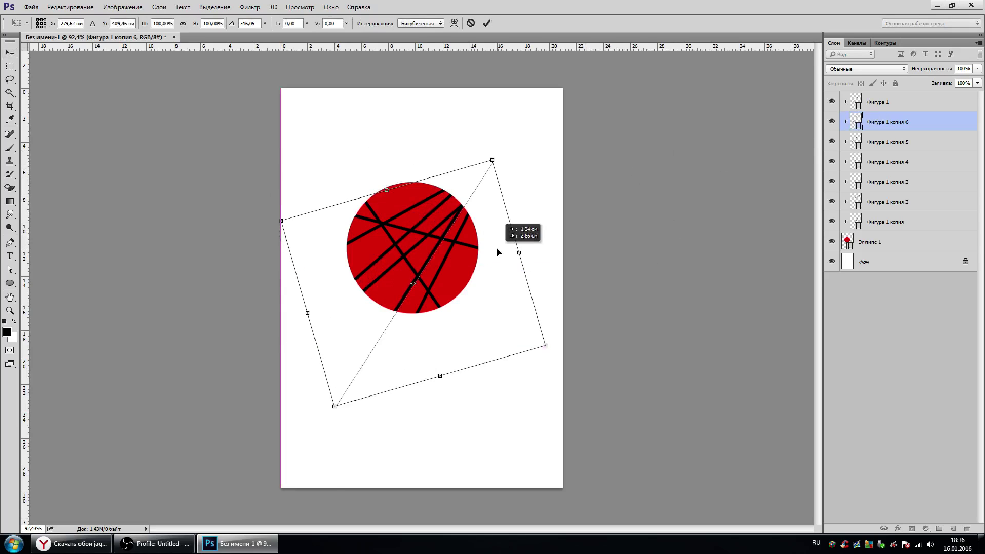
pyautogui.moveTo(502, 249); pyautogui.dragTo(495, 241)
pyautogui.press('Return')
# Step: Add a stripe copy rotated to about 127° and moved up-right across the circle
pyautogui.hotkey('ctrl', 'j')
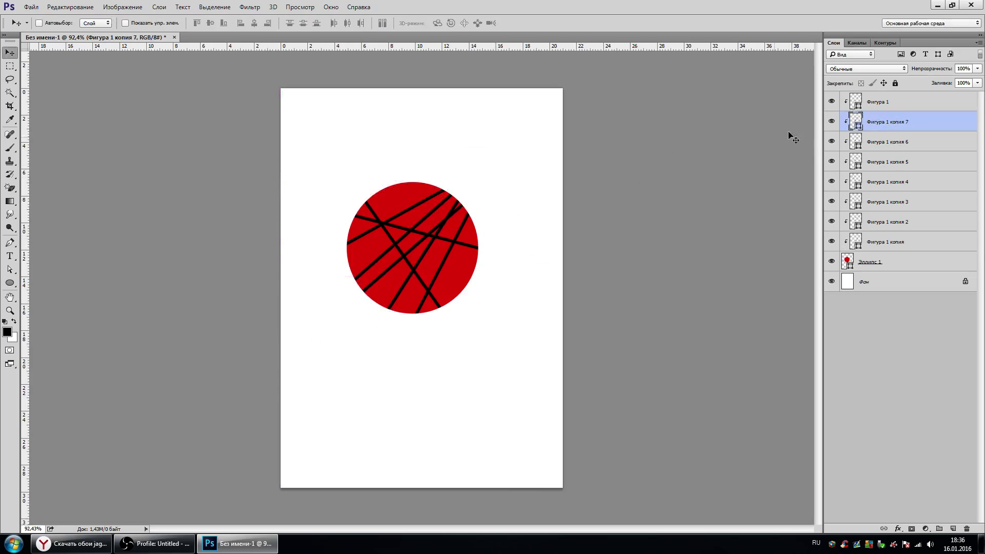
pyautogui.hotkey('ctrl', 't')
pyautogui.moveTo(555, 207); pyautogui.dragTo(407, 435)
pyautogui.moveTo(447, 294); pyautogui.dragTo(466, 265)
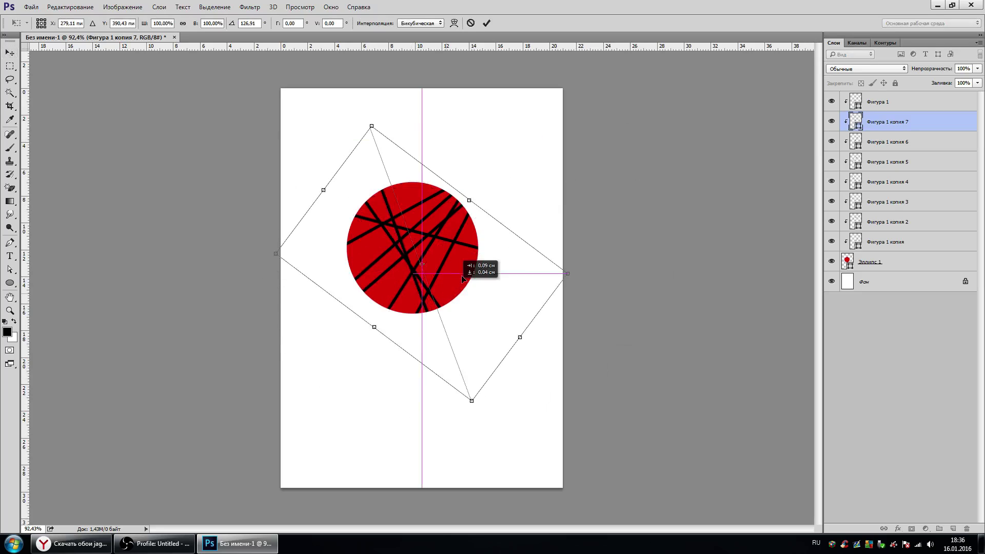
pyautogui.moveTo(580, 231); pyautogui.dragTo(736, 185)
pyautogui.press('Return')
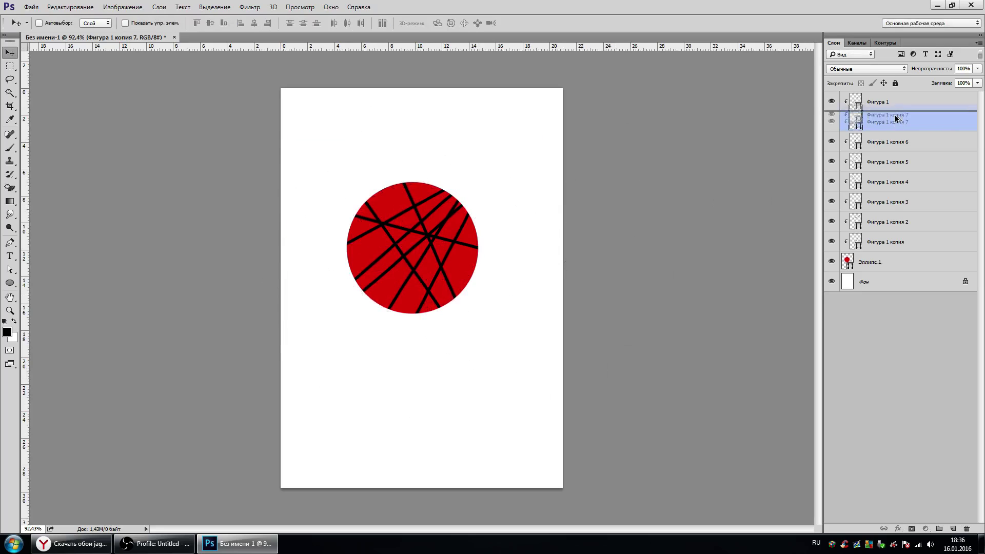
# Step: Add two final stripe copies rotated to about -42° and about 158°
pyautogui.hotkey('ctrl', 'j')
pyautogui.hotkey('ctrl', 't')
pyautogui.moveTo(588, 197); pyautogui.dragTo(590, 116)
pyautogui.moveTo(462, 218)
pyautogui.mouseDown()
pyautogui.moveTo(429, 247)
pyautogui.moveTo(438, 235)
pyautogui.mouseUp()
pyautogui.press('Return')
pyautogui.hotkey('ctrl', 'j')
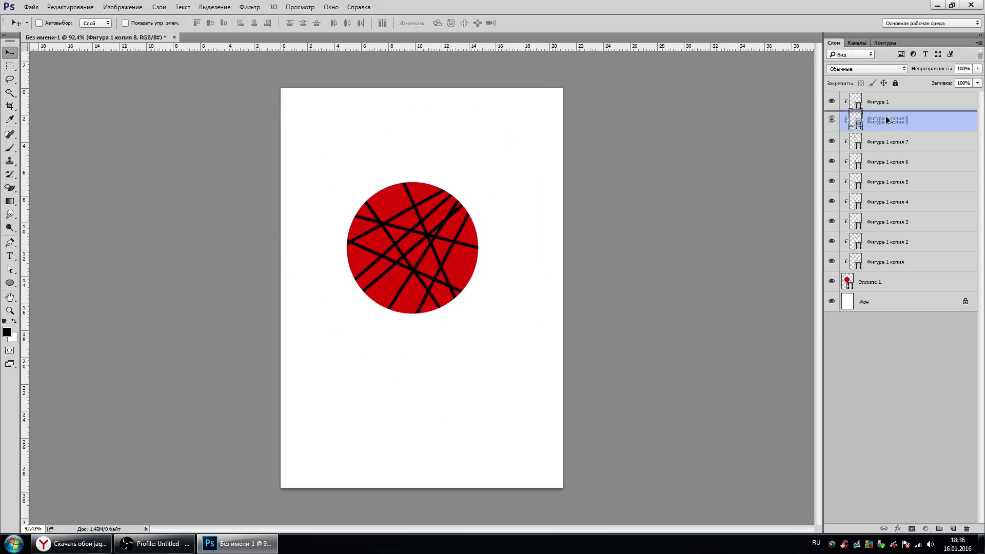
pyautogui.hotkey('ctrl', 't')
pyautogui.moveTo(585, 315)
pyautogui.mouseDown()
pyautogui.moveTo(509, 346)
pyautogui.moveTo(422, 353)
pyautogui.moveTo(363, 313)
pyautogui.moveTo(354, 335)
pyautogui.mouseUp()
pyautogui.moveTo(397, 305); pyautogui.dragTo(398, 297)
pyautogui.press('Return')
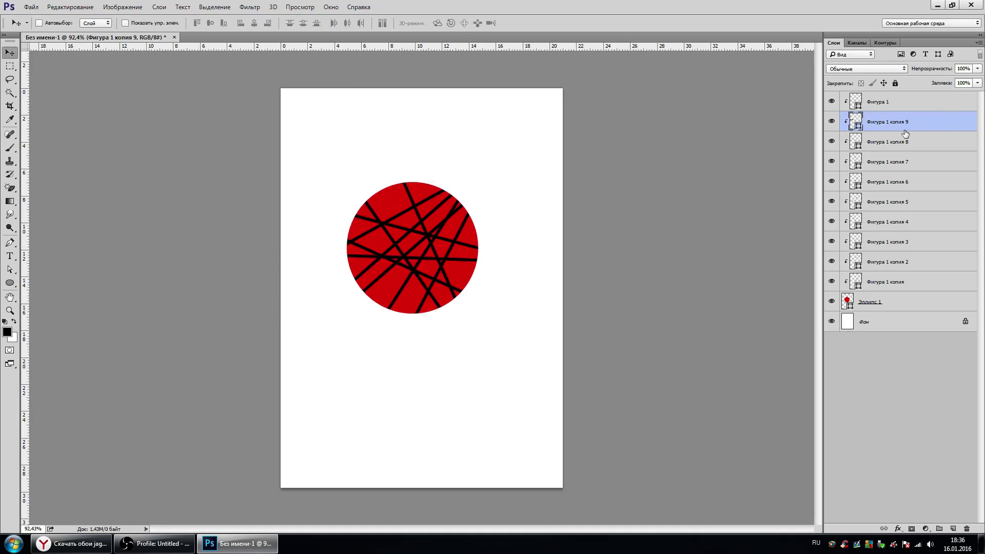
# Step: Change the Эллипс 1 circle's fill colour to white
pyautogui.click(832, 301)
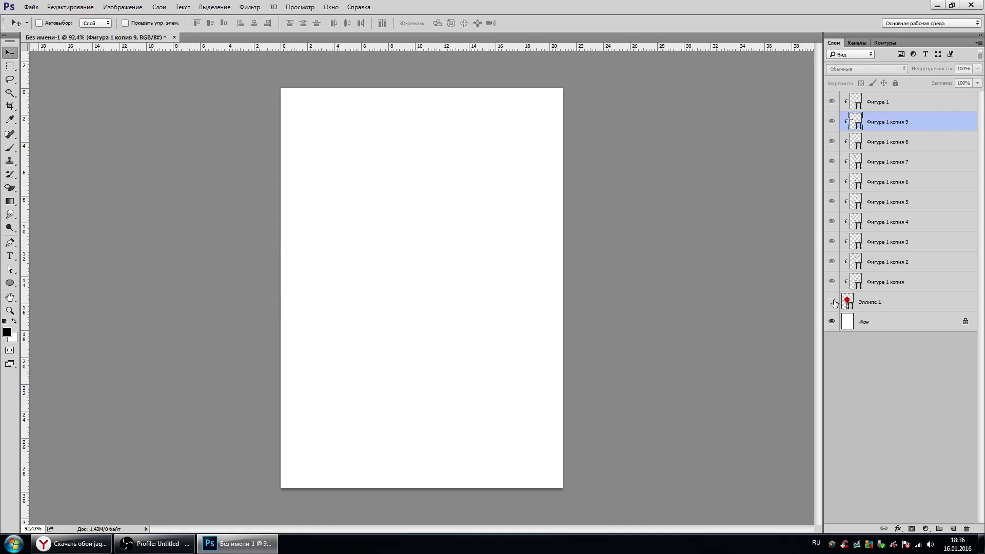
pyautogui.click(832, 302)
pyautogui.doubleClick(848, 302)
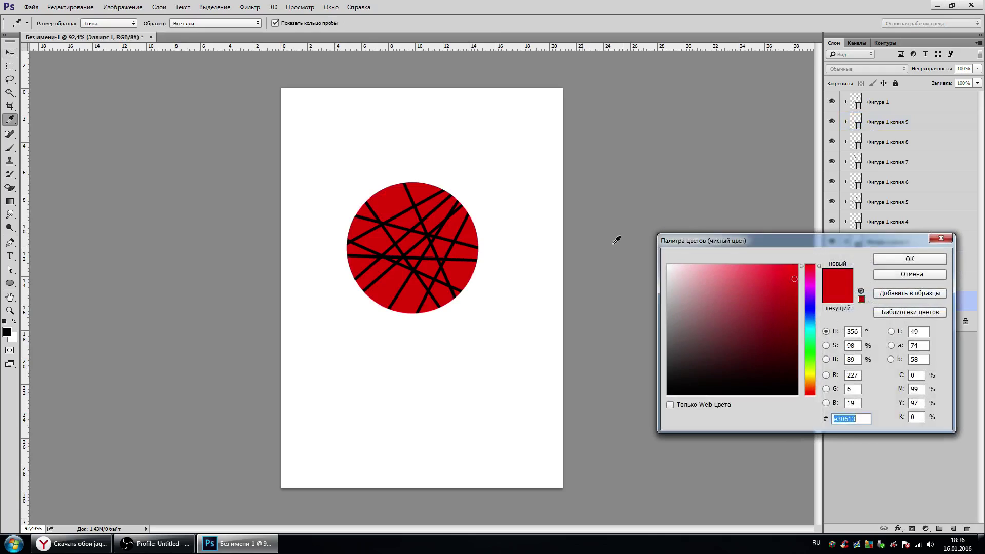
pyautogui.click(512, 171)
pyautogui.click(905, 260)
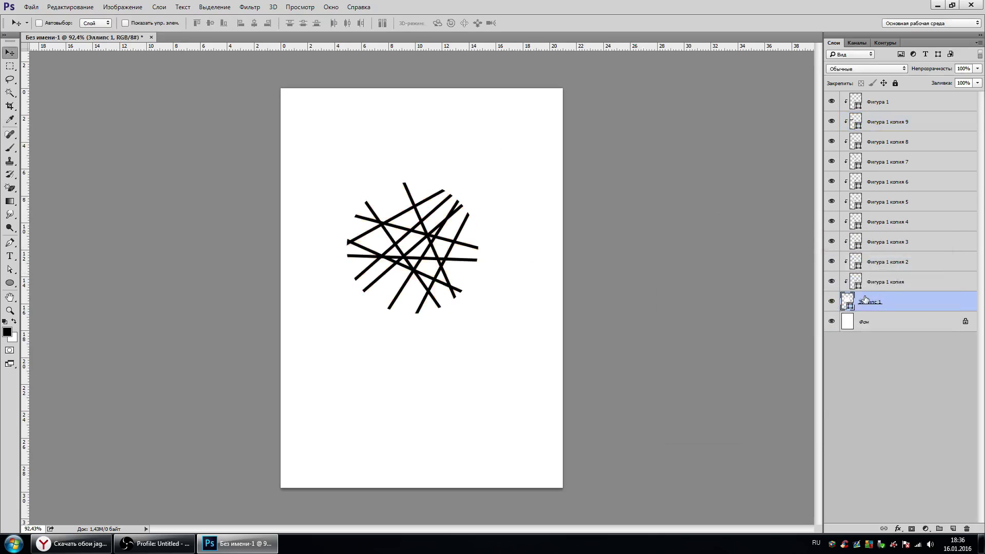
# Step: Group the circle with all stripe layers as Группа 1 and move it up the page
pyautogui.keyDown('shift'); pyautogui.click(877, 103); pyautogui.keyUp('shift')
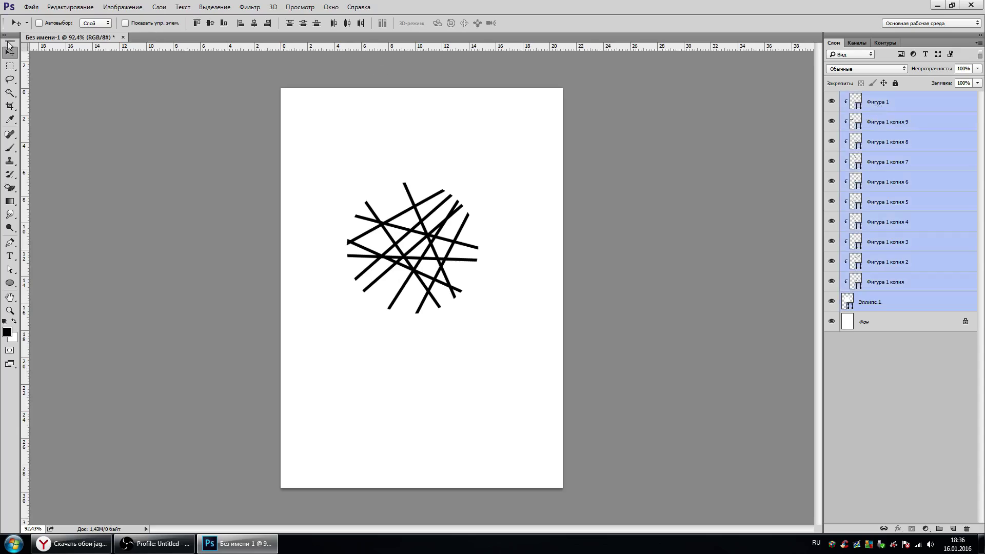
pyautogui.click(939, 529)
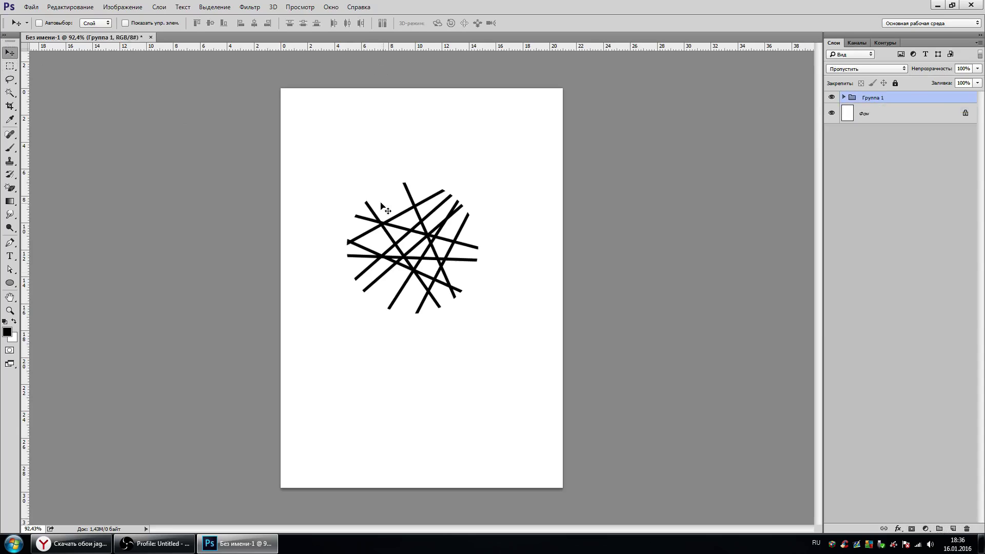
pyautogui.moveTo(393, 234)
pyautogui.mouseDown()
pyautogui.moveTo(397, 162)
pyautogui.moveTo(383, 163)
pyautogui.mouseUp()
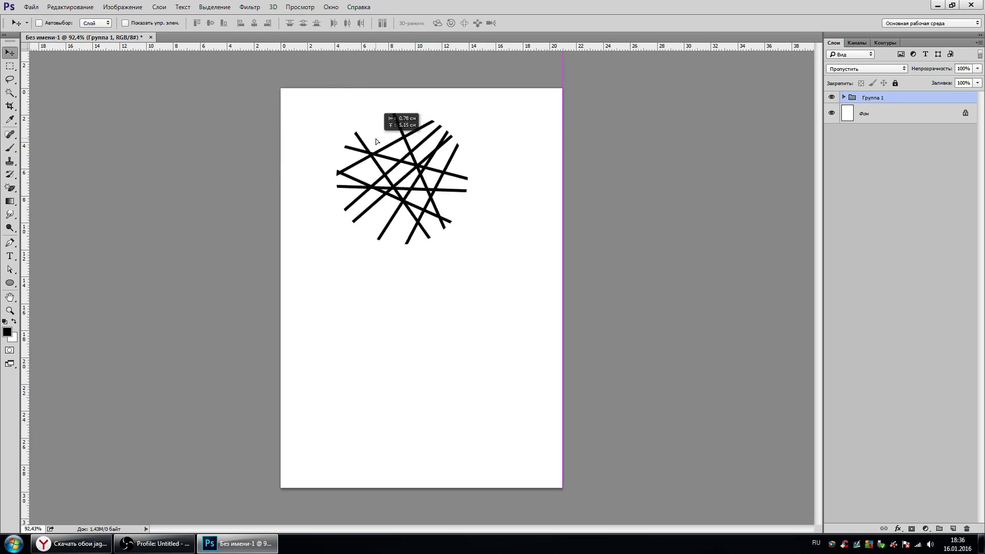
pyautogui.click(872, 115)
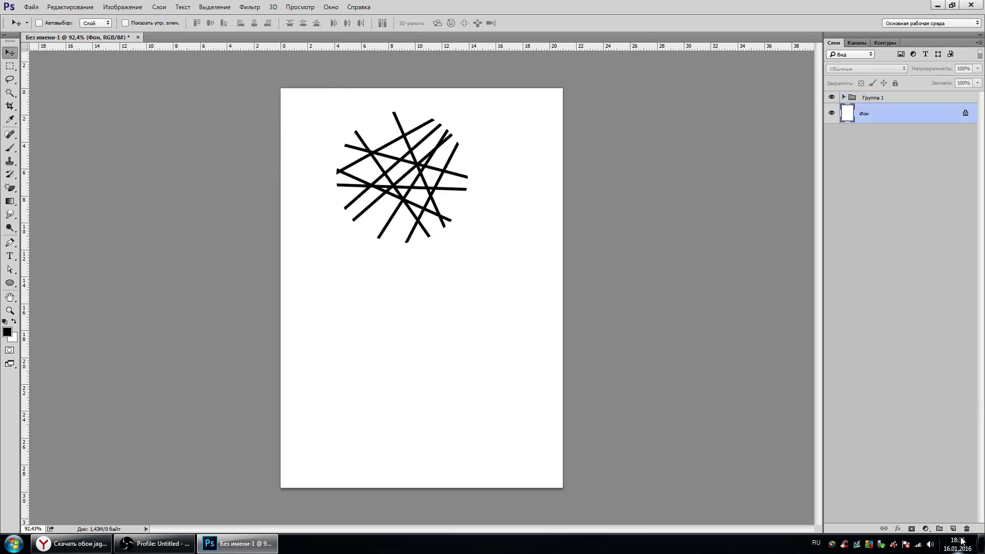
# Step: Add a solid colour fill layer set to ff9000 above the background layer
pyautogui.click(925, 529)
pyautogui.click(882, 315)
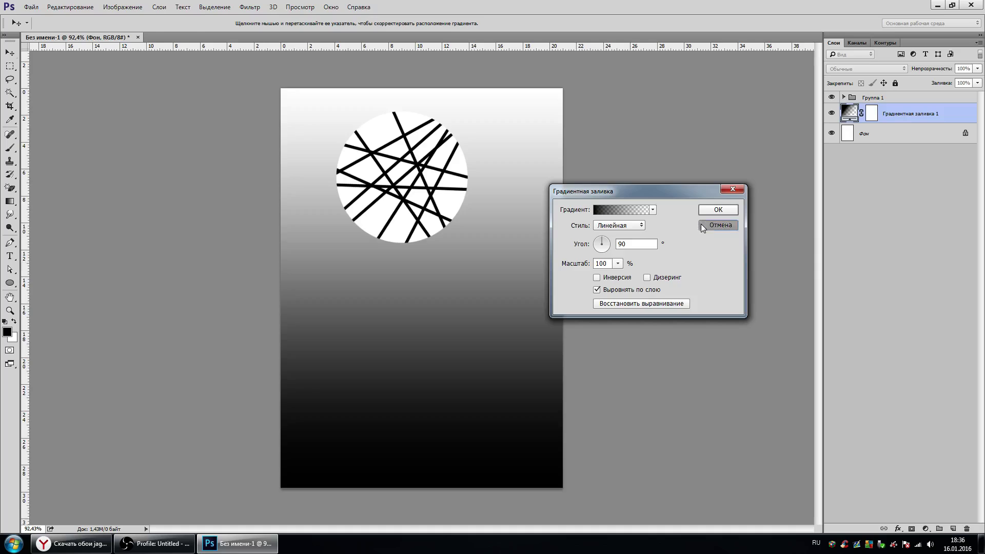
pyautogui.click(718, 226)
pyautogui.click(926, 528)
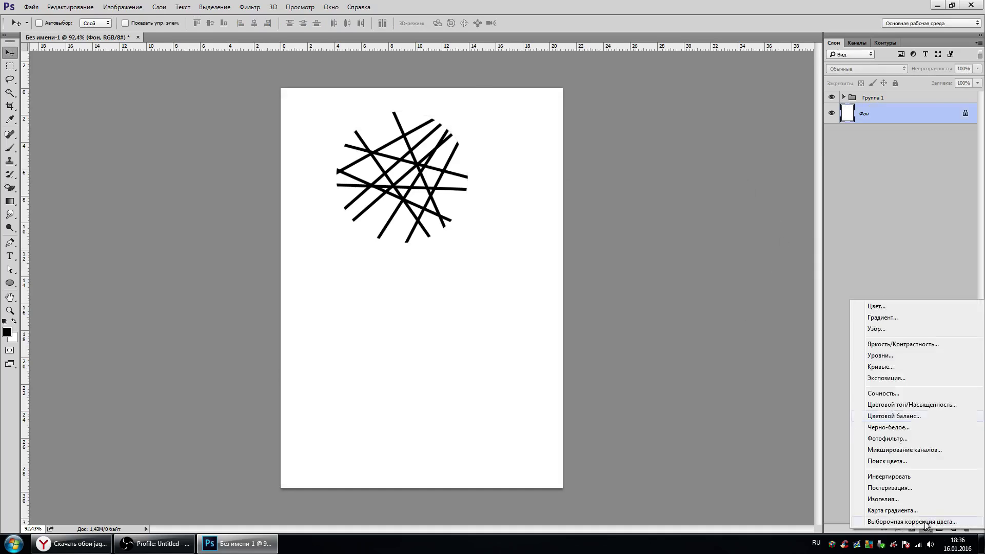
pyautogui.click(878, 303)
pyautogui.moveTo(811, 353)
pyautogui.mouseDown()
pyautogui.moveTo(817, 382)
pyautogui.moveTo(811, 377)
pyautogui.mouseUp()
pyautogui.write('ff9000')
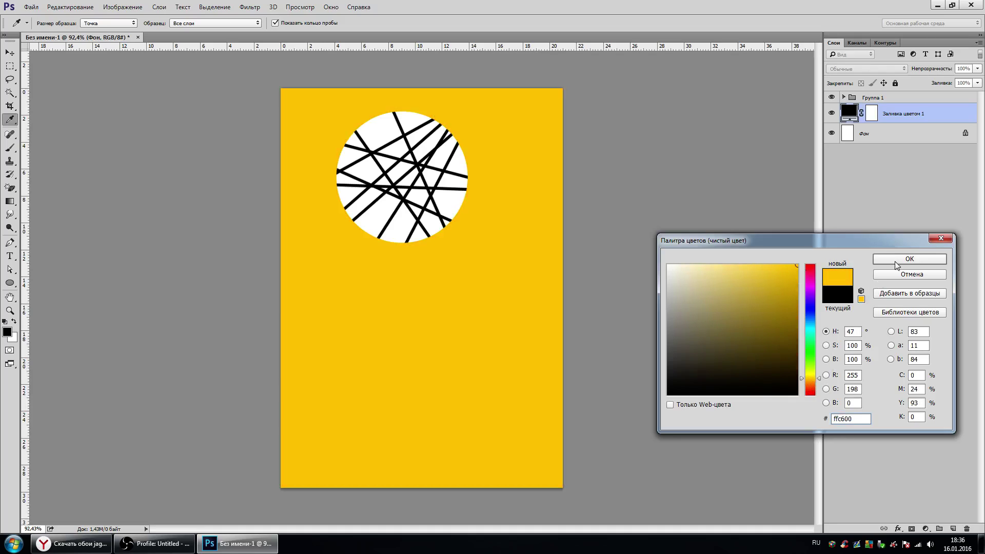
pyautogui.click(894, 260)
pyautogui.press('v')
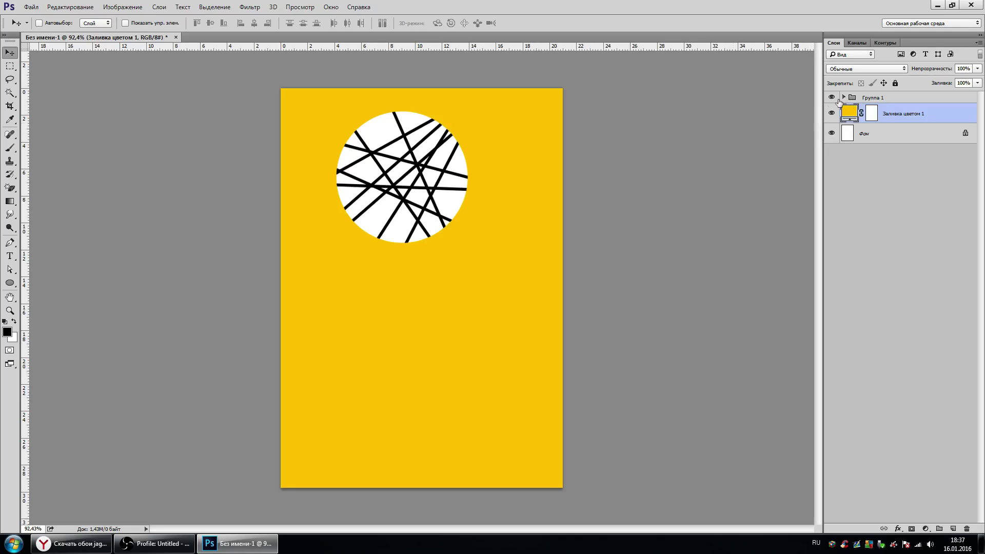
# Step: Set the Эллипс 1 circle's fill to the background yellow, sampled from the page
pyautogui.click(843, 96)
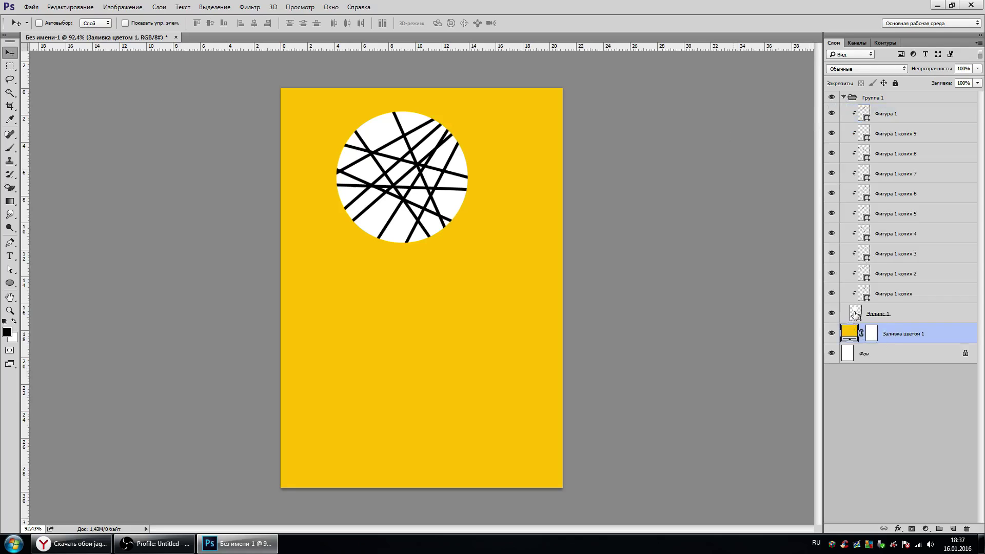
pyautogui.doubleClick(854, 314)
pyautogui.moveTo(861, 234); pyautogui.dragTo(760, 300)
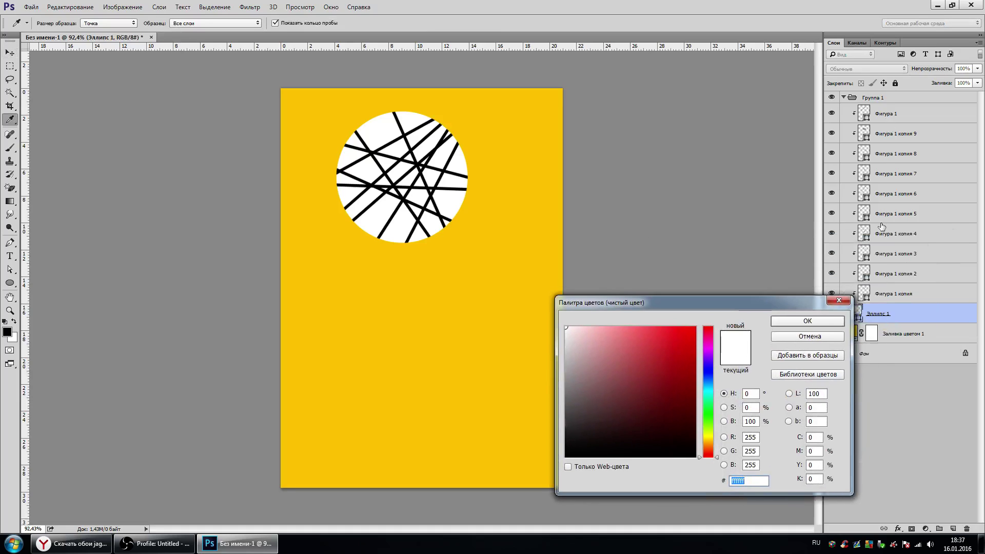
pyautogui.click(404, 306)
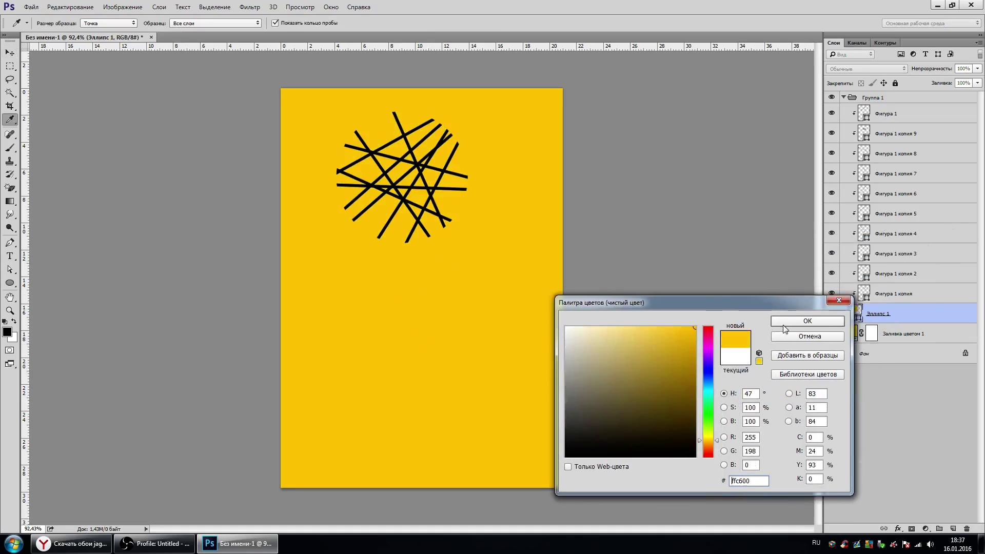
pyautogui.click(807, 321)
# Step: Scale Группа 1 to about 110% and centre it horizontally in the upper page
pyautogui.click(895, 98)
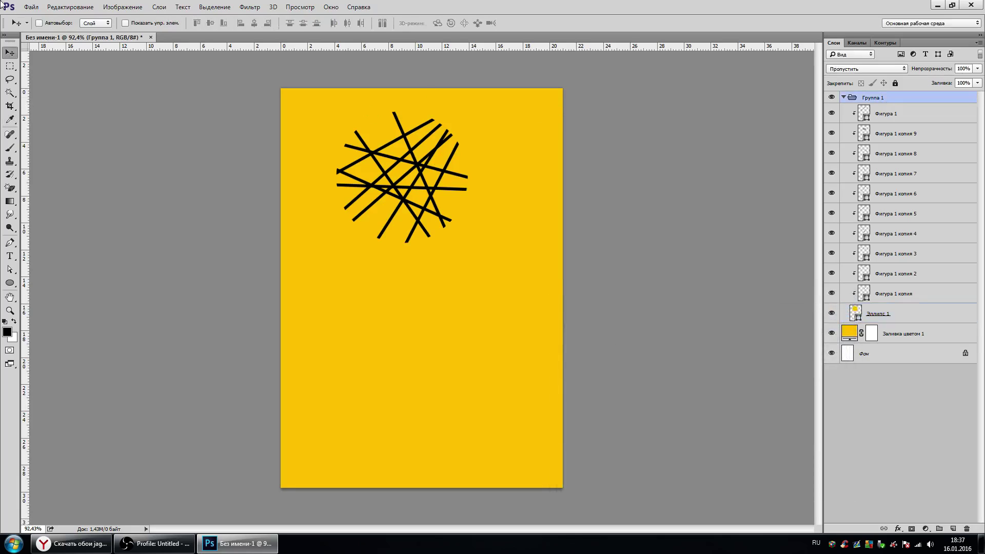
pyautogui.moveTo(472, 169); pyautogui.dragTo(500, 226)
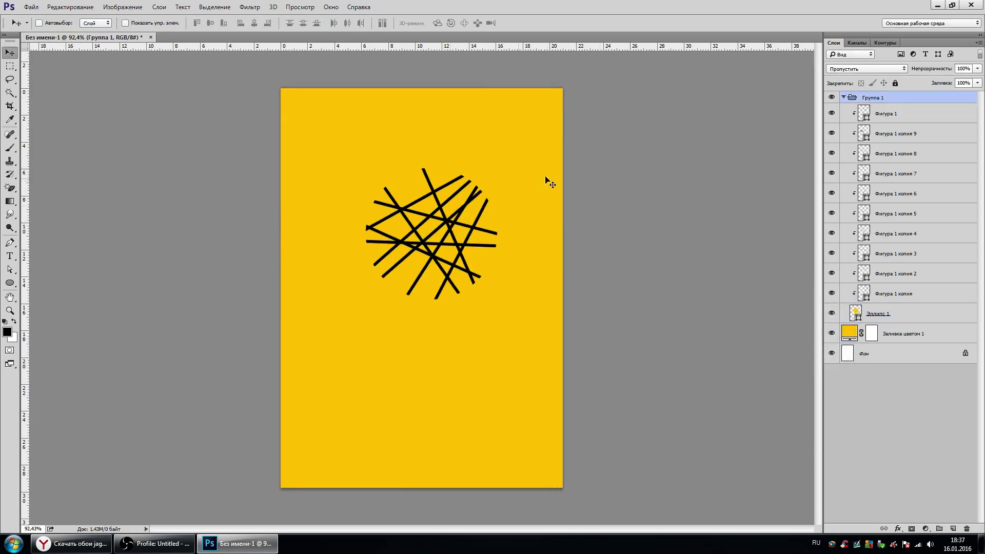
pyautogui.scroll(-1, 521, 233)
pyautogui.hotkey('ctrl', 't')
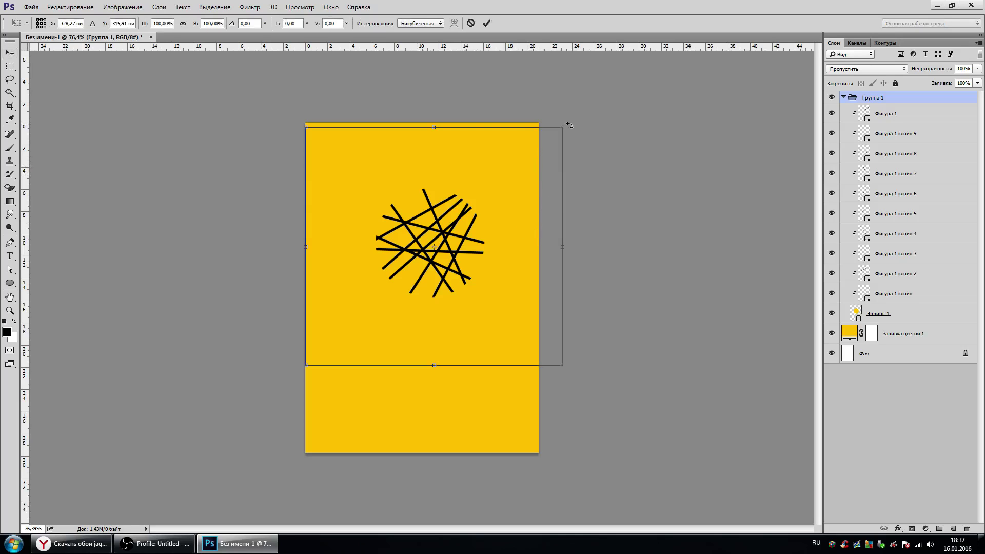
pyautogui.moveTo(562, 133); pyautogui.dragTo(663, 51)
pyautogui.moveTo(638, 138)
pyautogui.mouseDown()
pyautogui.moveTo(558, 193)
pyautogui.moveTo(565, 189)
pyautogui.mouseUp()
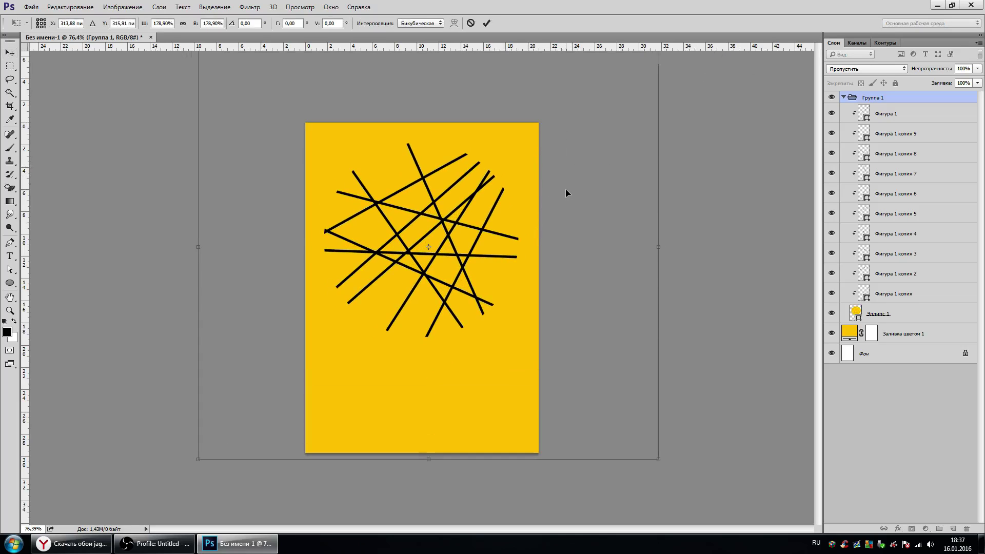
pyautogui.scroll(-2, 565, 189)
pyautogui.moveTo(587, 109); pyautogui.dragTo(526, 167)
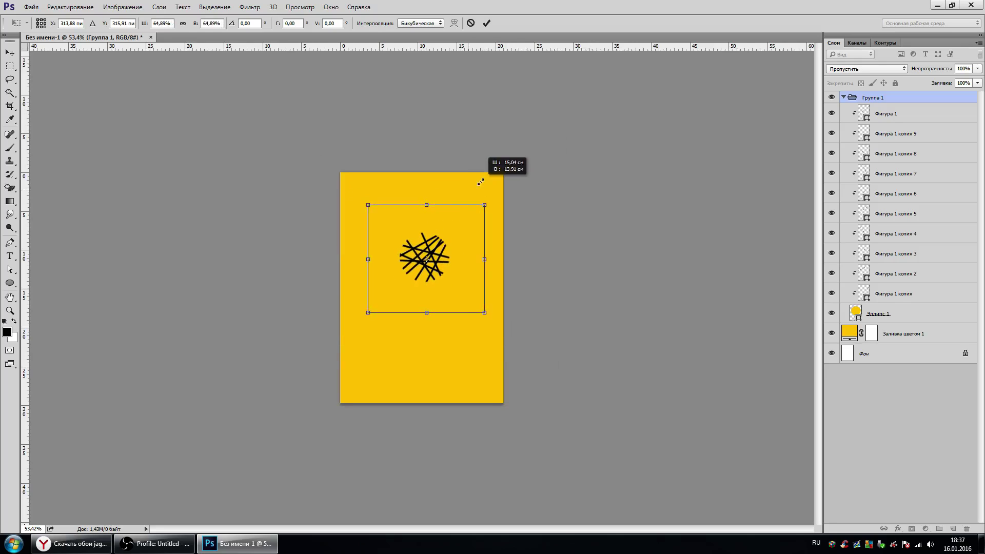
pyautogui.press('Return')
pyautogui.scroll(2, 480, 186)
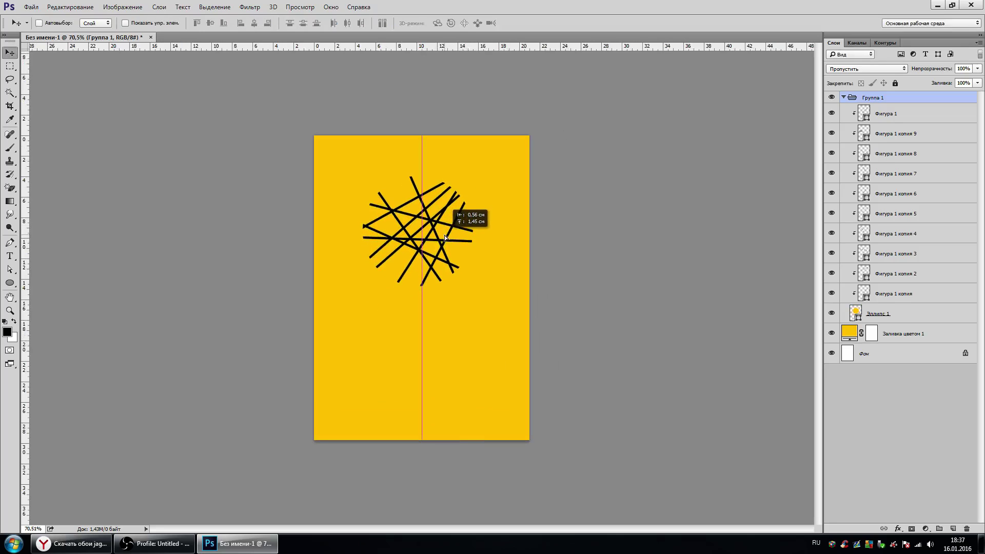
pyautogui.moveTo(474, 226); pyautogui.dragTo(484, 242)
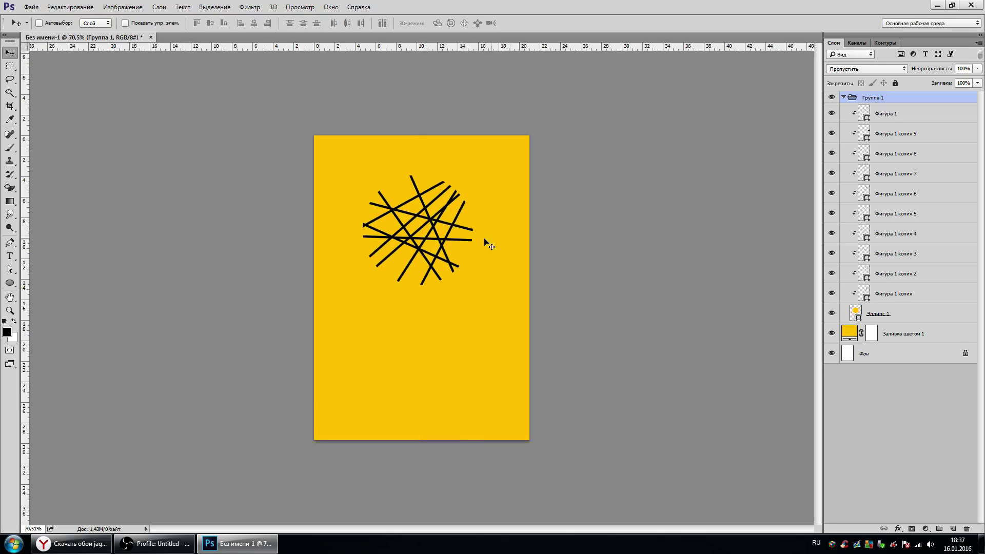
# Step: Toggle the Фигура 1 копия 2, 5 and 6 stripes off and on to inspect them
pyautogui.click(831, 273)
pyautogui.click(831, 193)
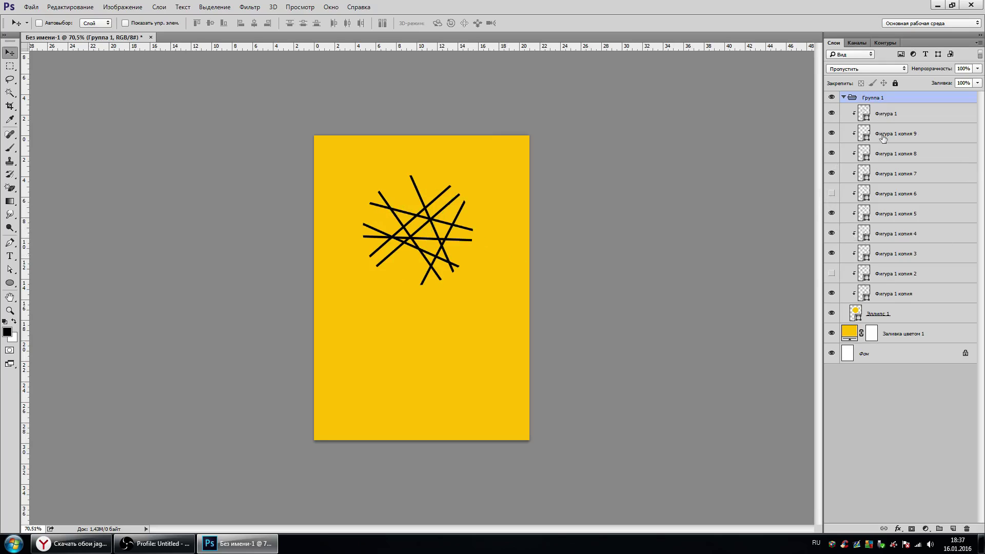
pyautogui.click(831, 274)
pyautogui.click(832, 214)
pyautogui.click(832, 193)
pyautogui.click(831, 213)
pyautogui.click(831, 194)
# Step: Collapse Группа 1 and hide it along with the yellow Заливка цветом 1 fill layer
pyautogui.click(832, 313)
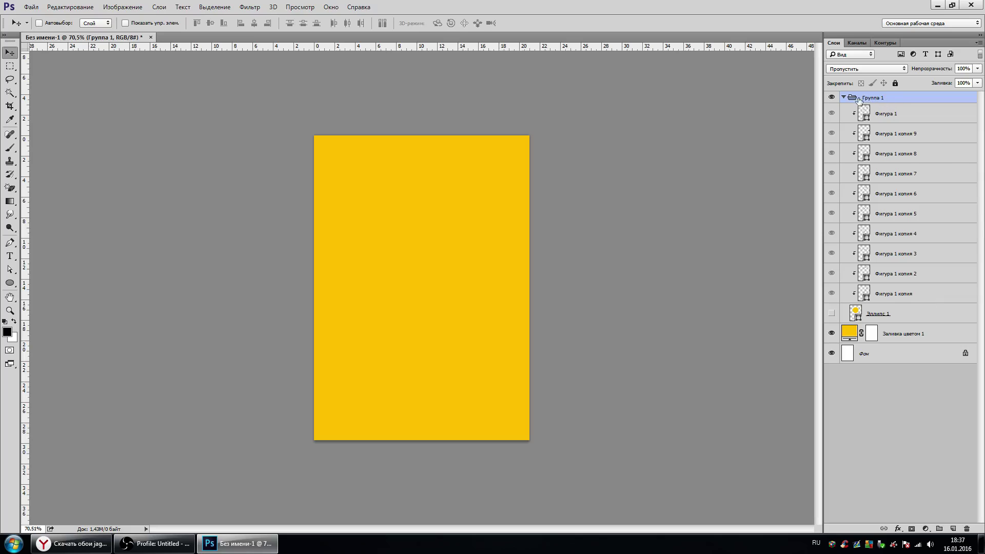
pyautogui.click(832, 313)
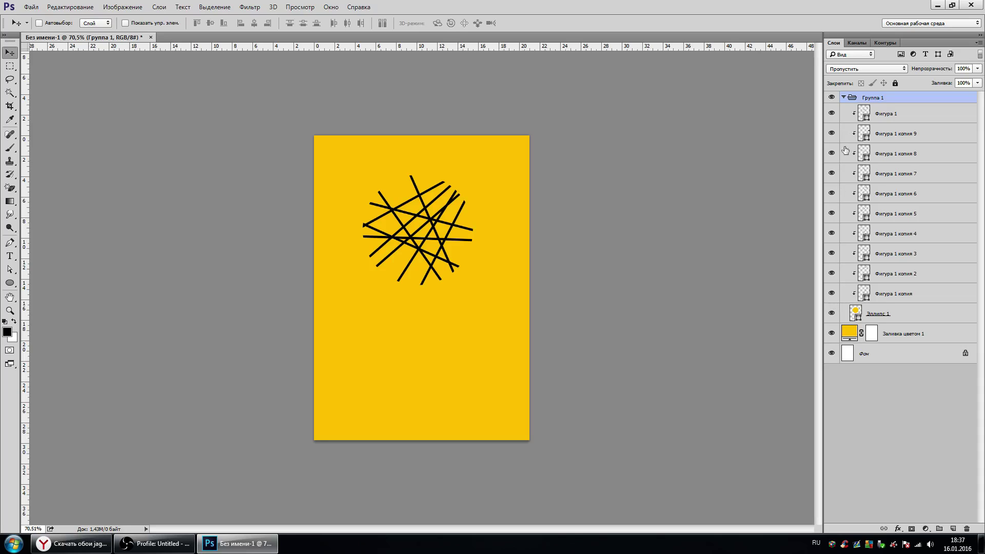
pyautogui.click(843, 97)
pyautogui.click(831, 113)
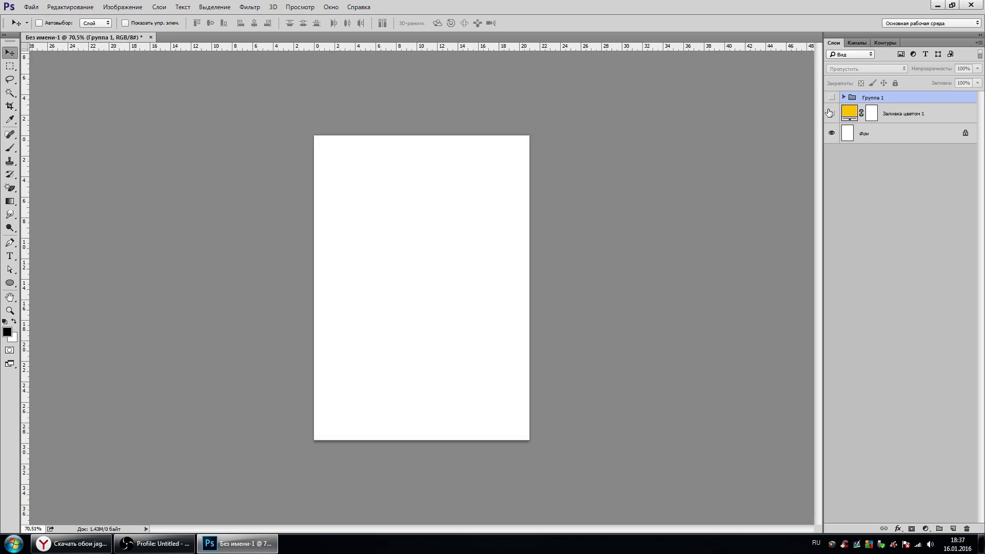
# Step: On a new layer, draw a closed six-cornered shape point by point with the Pen tool
pyautogui.click(953, 528)
pyautogui.scroll(2, 407, 326)
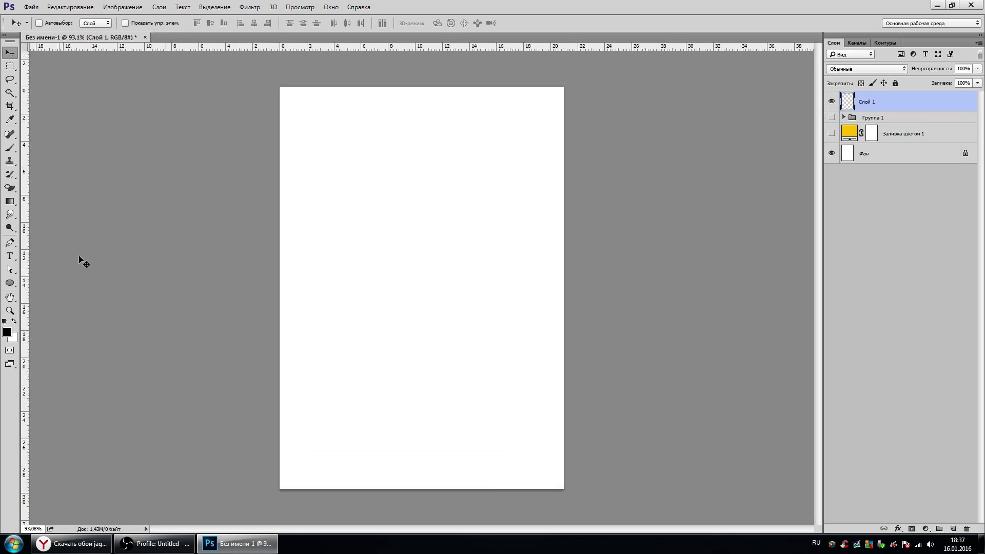
pyautogui.click(12, 243)
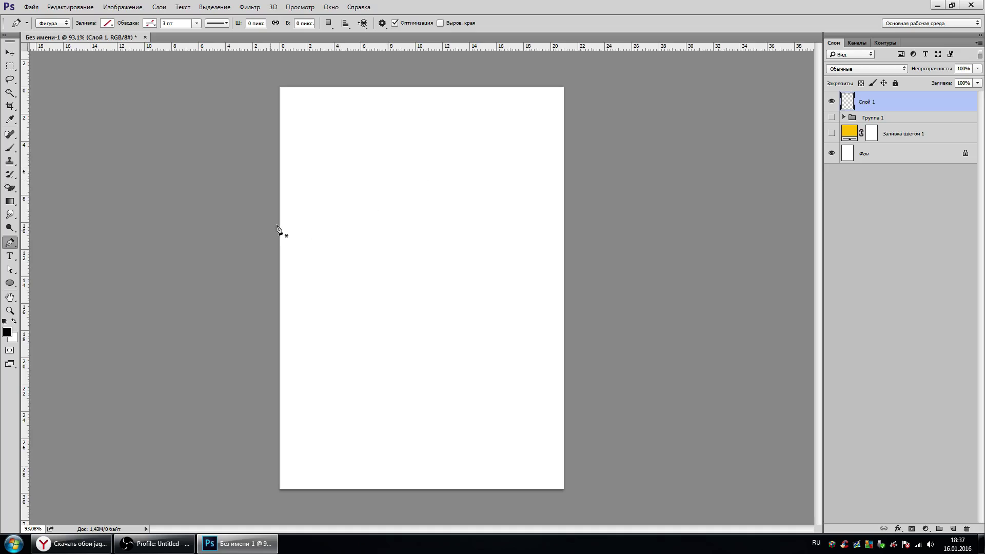
pyautogui.click(376, 175)
pyautogui.click(321, 355)
pyautogui.click(442, 435)
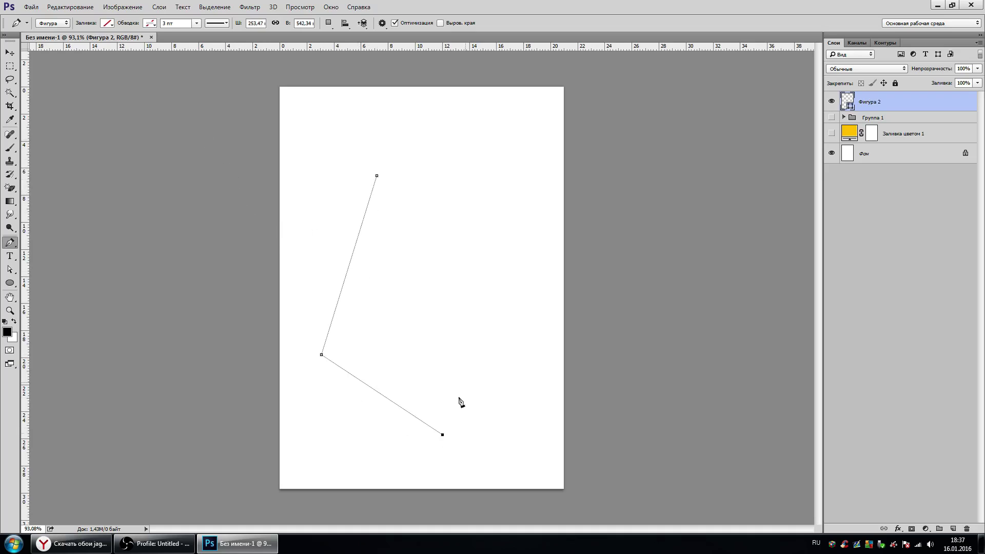
pyautogui.click(514, 228)
pyautogui.click(496, 138)
pyautogui.click(431, 134)
pyautogui.click(376, 176)
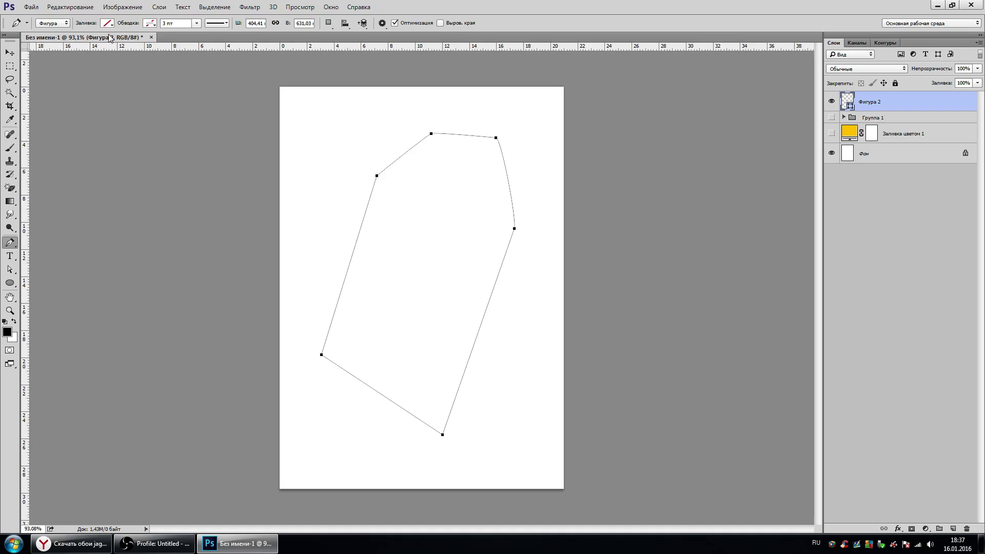
# Step: Fill the new Фигура 2 shape with yellow
pyautogui.click(107, 24)
pyautogui.click(152, 86)
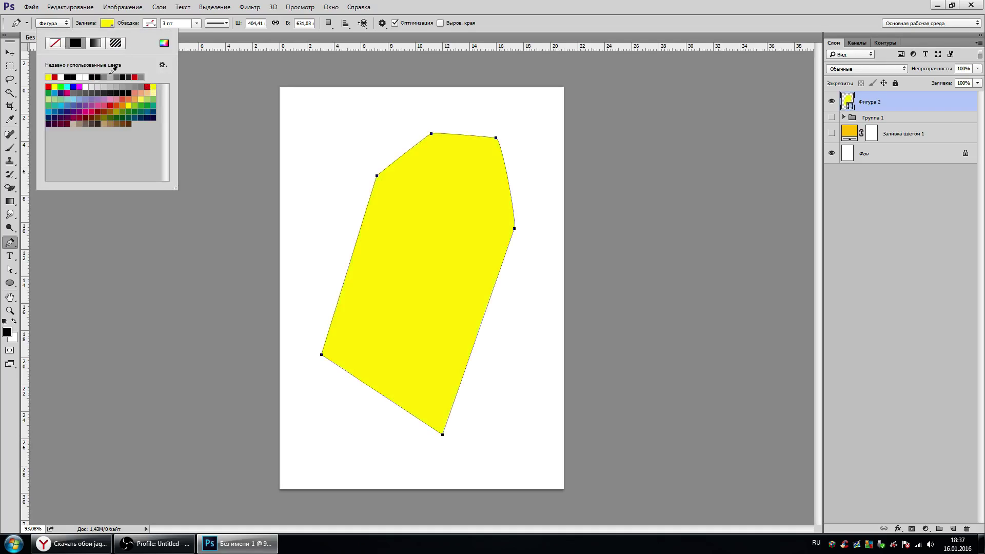
pyautogui.press('v')
pyautogui.scroll(-1, 420, 268)
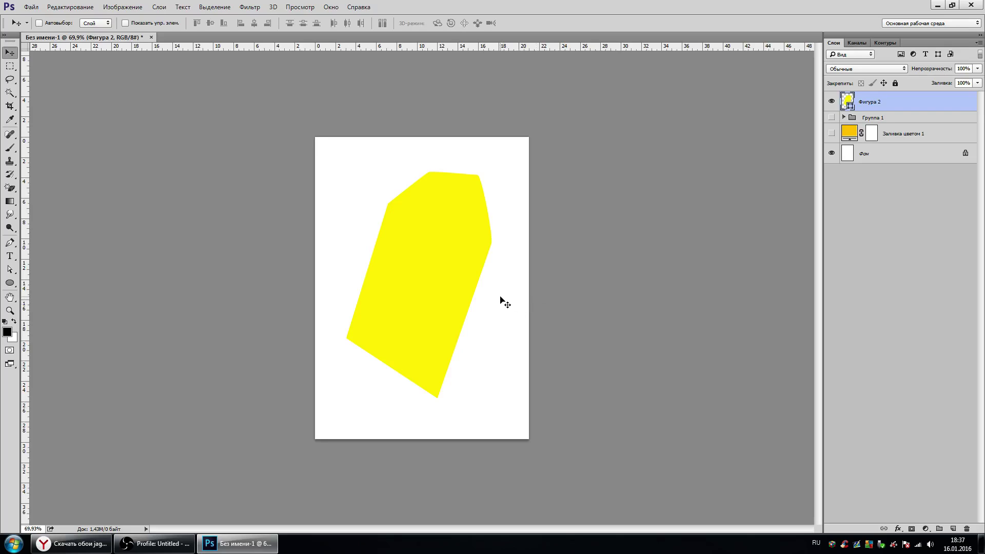
# Step: Add a Solid Color fill layer set to an orange shade
pyautogui.scroll(1, 501, 297)
pyautogui.scroll(1, 501, 298)
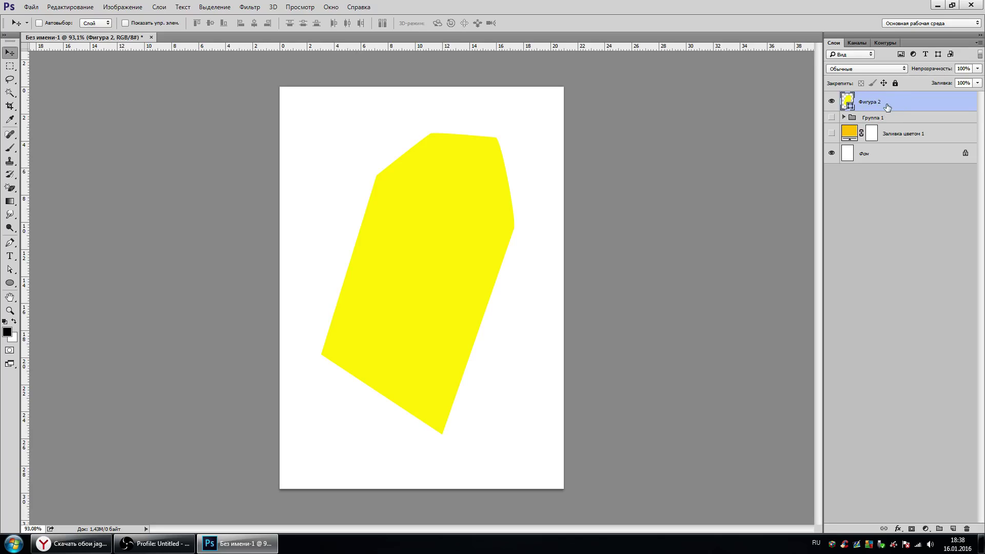
pyautogui.click(926, 529)
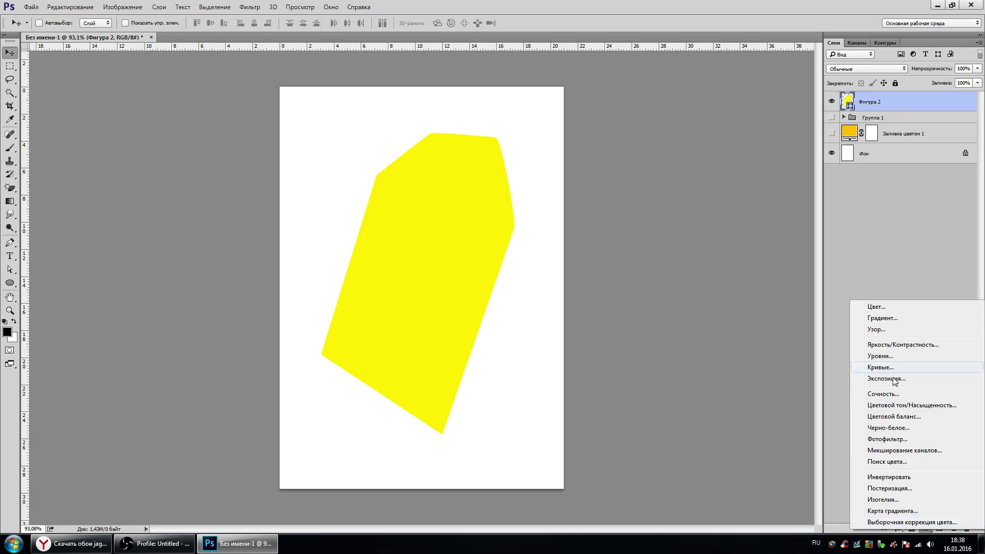
pyautogui.click(879, 308)
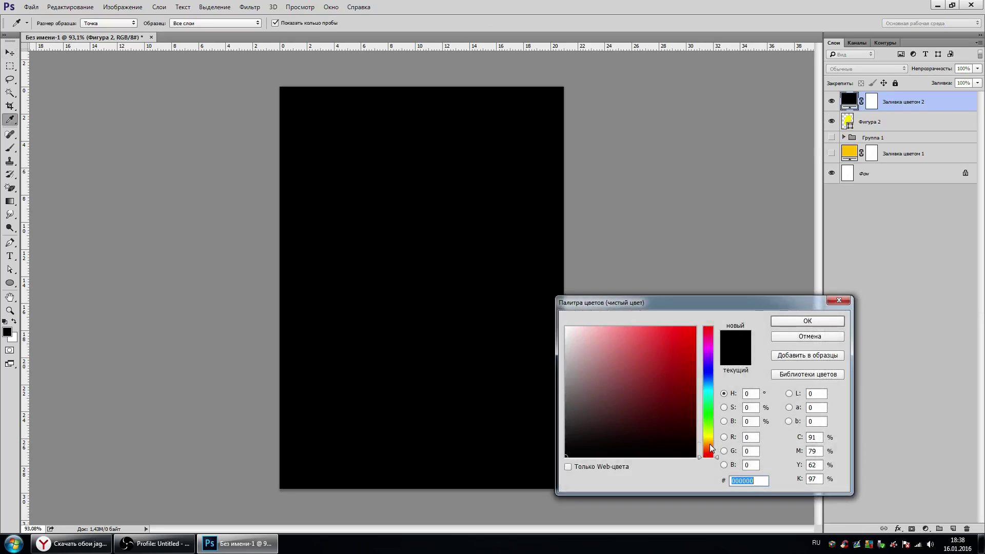
pyautogui.moveTo(711, 449); pyautogui.dragTo(711, 444)
pyautogui.click(670, 407)
pyautogui.click(807, 320)
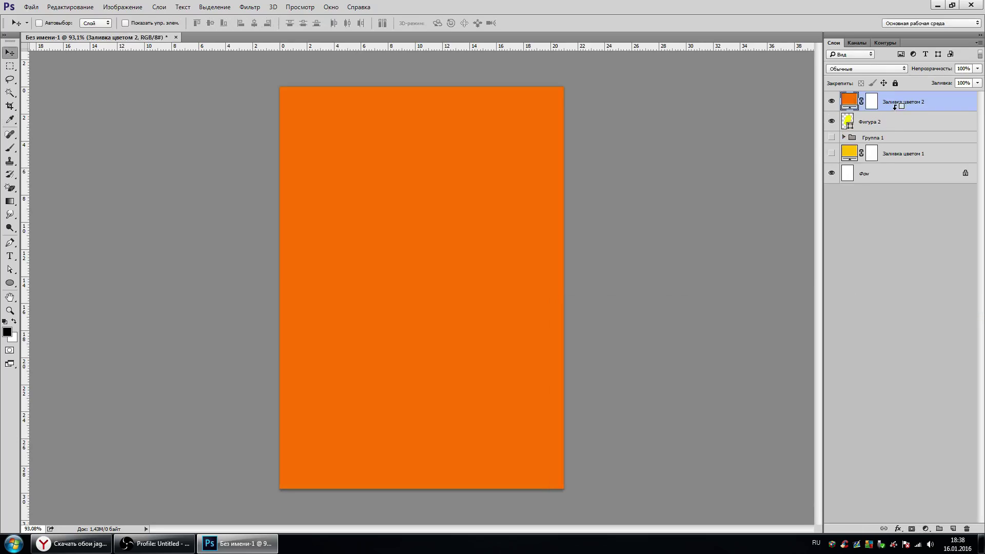
# Step: Clip the orange fill to the yellow Фигура 2 shape and target its mask
pyautogui.keyDown('alt'); pyautogui.click(895, 106); pyautogui.keyUp('alt')
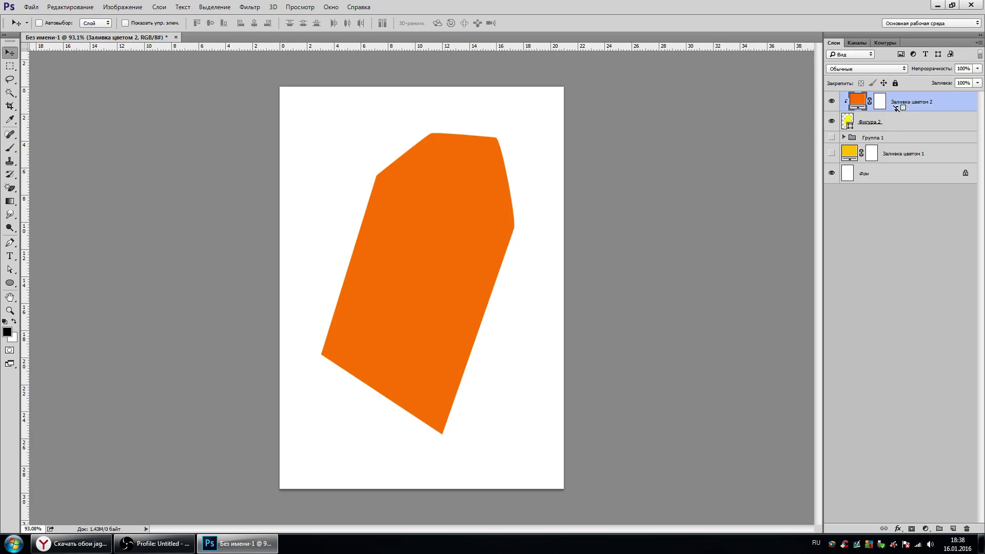
pyautogui.hotkey('ctrl', 'alt', 'g')
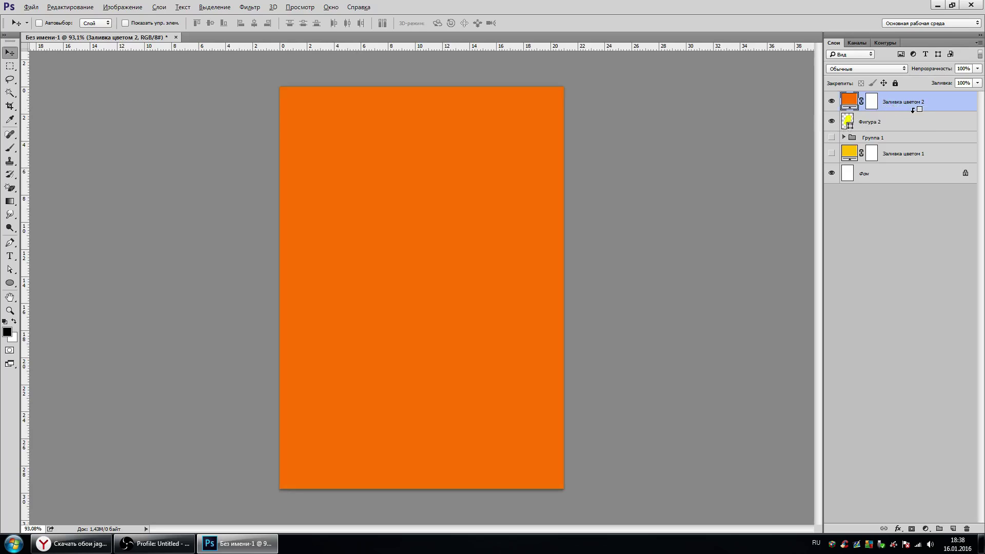
pyautogui.keyDown('alt'); pyautogui.click(875, 117); pyautogui.keyUp('alt')
pyautogui.click(878, 106)
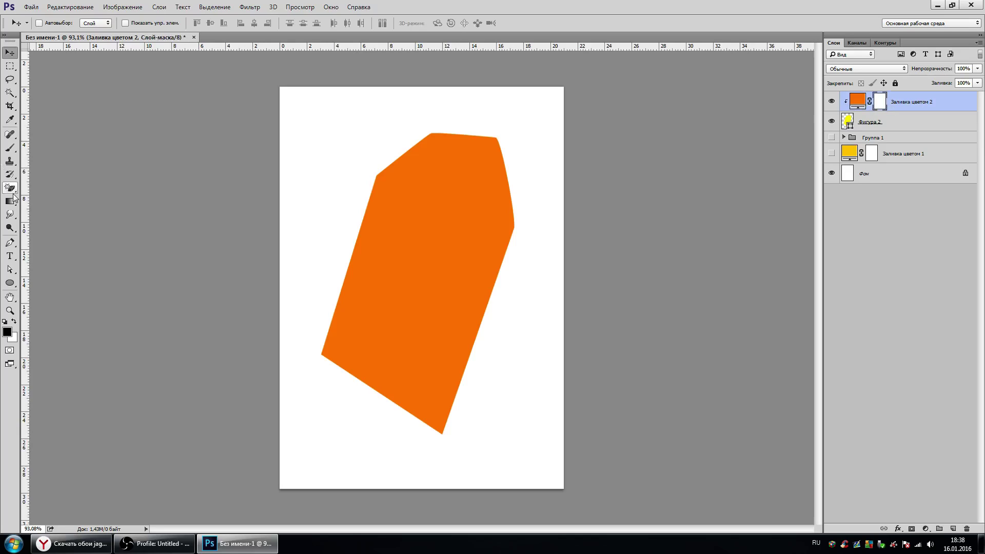
# Step: Pick the regular Brush tool and set a larger brush size
pyautogui.click(12, 151)
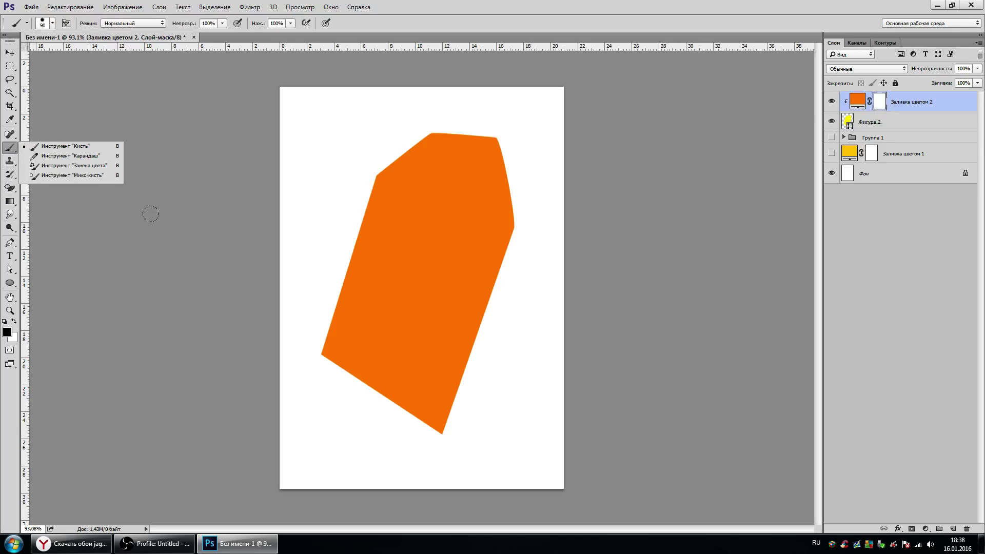
pyautogui.click(78, 148)
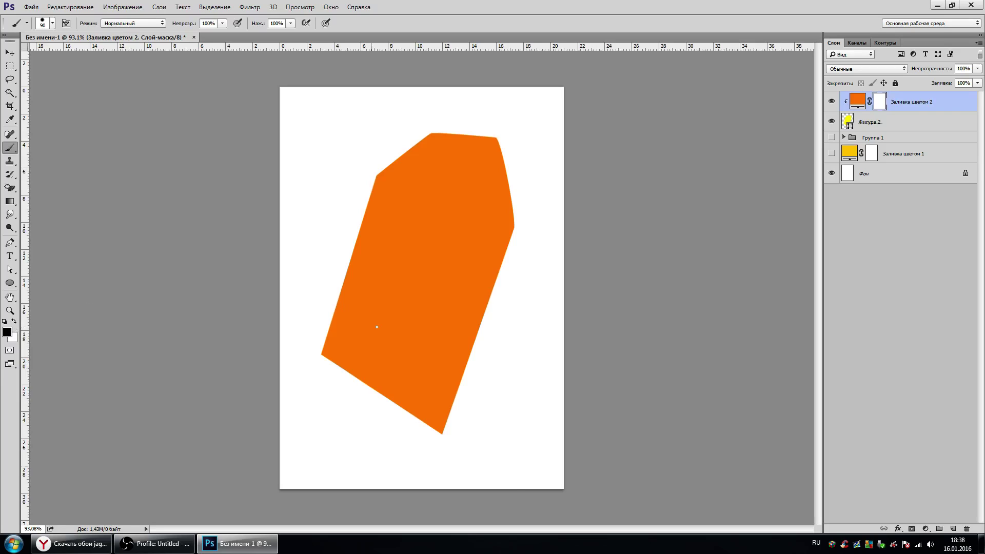
pyautogui.rightClick(377, 327)
pyautogui.doubleClick(455, 424)
pyautogui.scroll(-2, 429, 373)
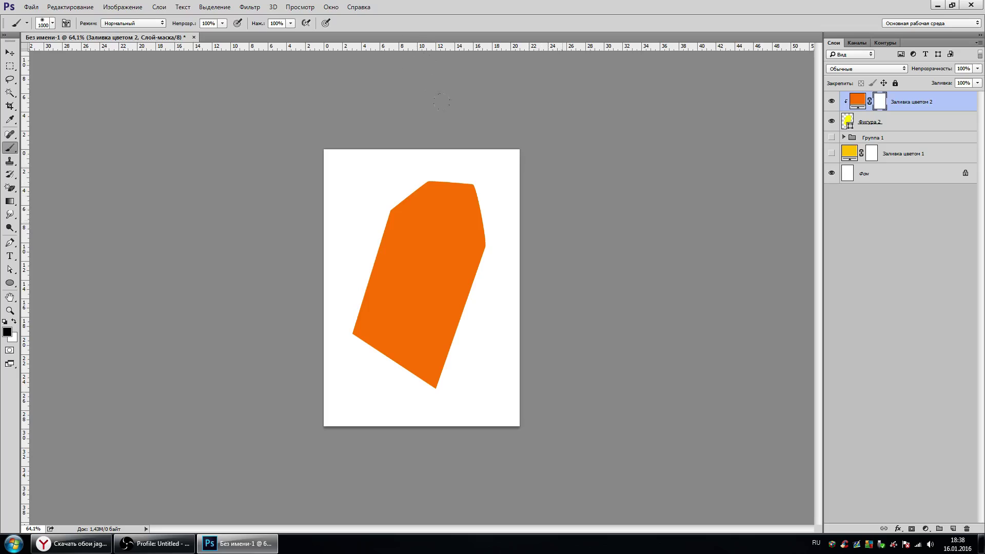
# Step: Paint a soft black 1000 px stroke on the mask so the orange fades toward the upper right
pyautogui.rightClick(437, 283)
pyautogui.press('Return')
pyautogui.moveTo(399, 60); pyautogui.dragTo(440, 83)
pyautogui.press('[')
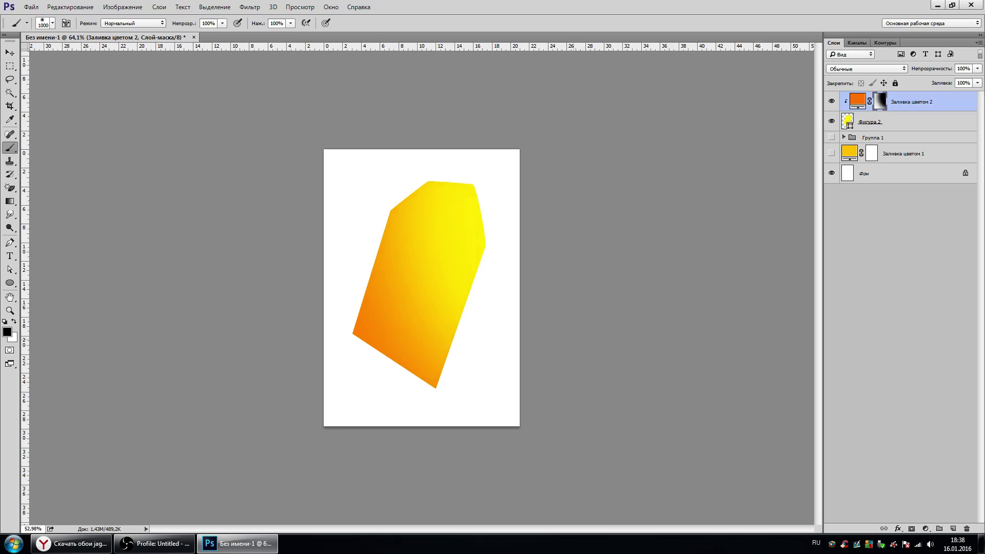
pyautogui.scroll(-1, 440, 83)
pyautogui.scroll(2, 362, 90)
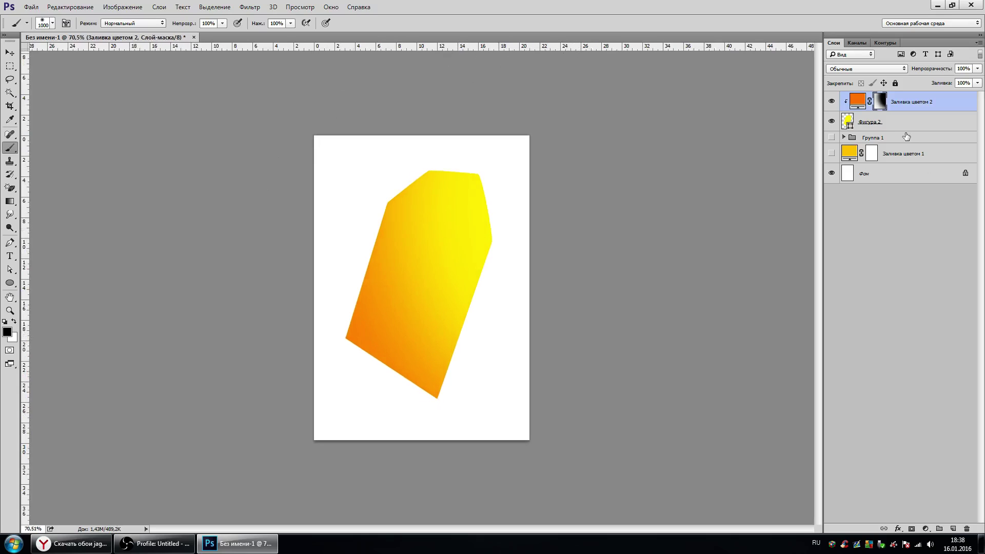
# Step: Compare the fill's visibility, re-clip it to the shape, and Alt-drag to duplicate it
pyautogui.click(832, 101)
pyautogui.click(831, 101)
pyautogui.keyDown('alt'); pyautogui.click(880, 114); pyautogui.keyUp('alt')
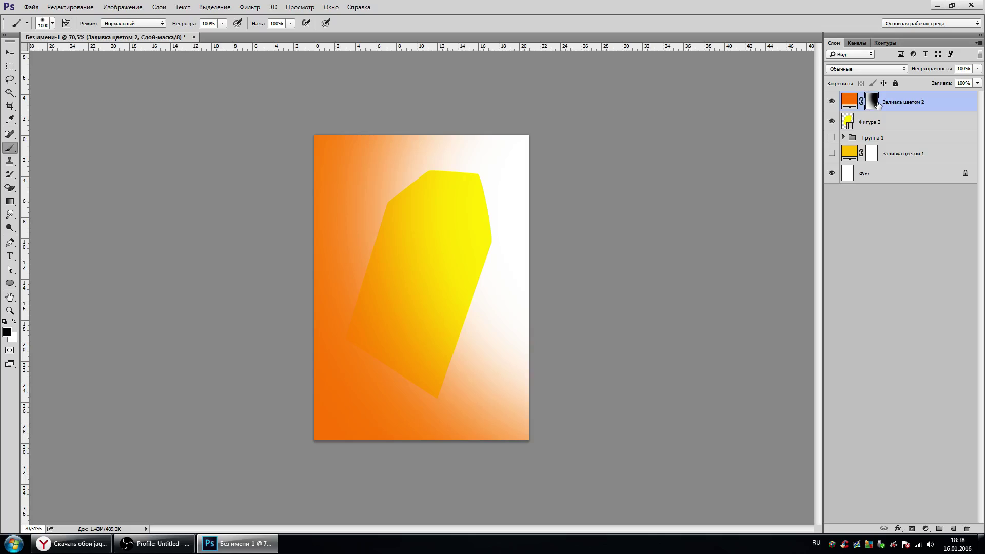
pyautogui.keyDown('alt'); pyautogui.click(890, 112); pyautogui.keyUp('alt')
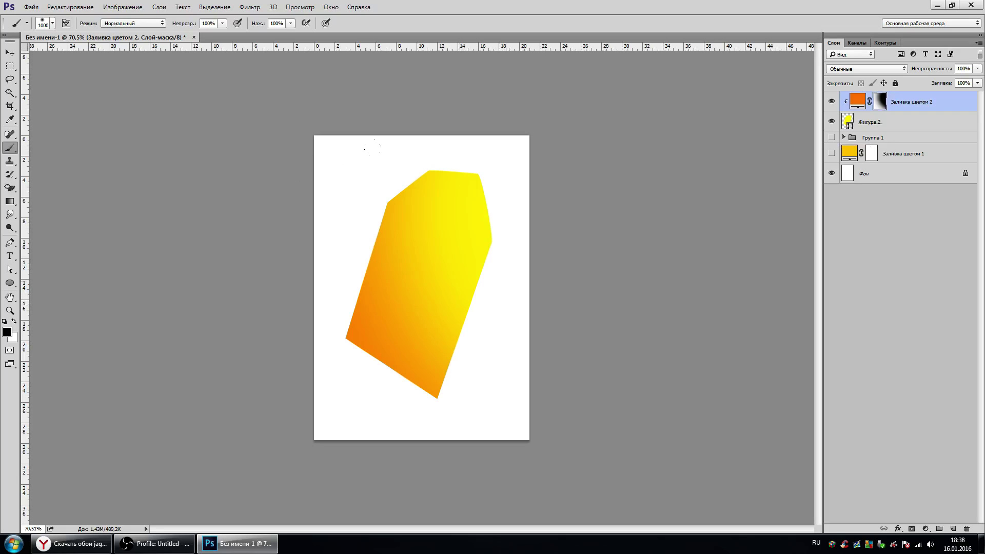
pyautogui.moveTo(925, 109); pyautogui.dragTo(923, 92)
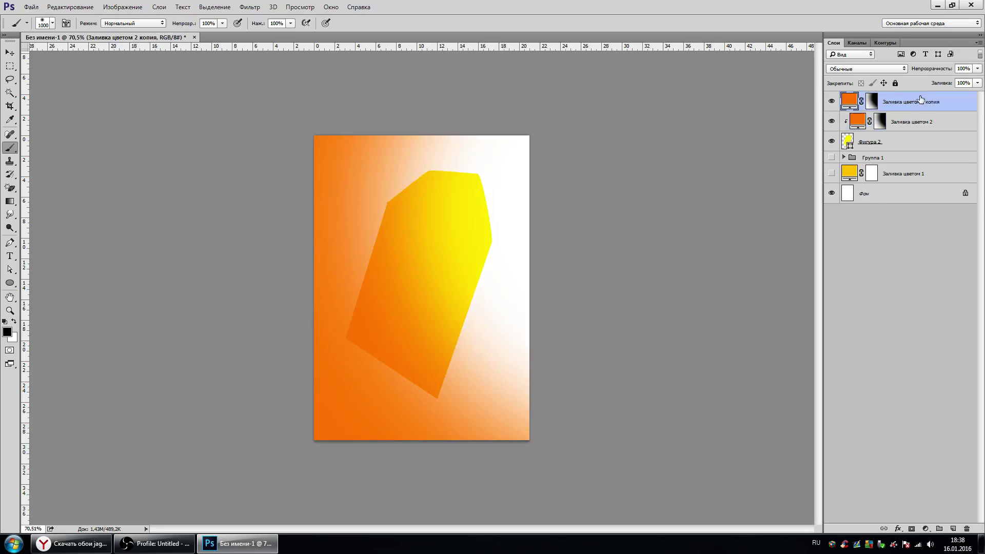
# Step: Clip the duplicate fill, disable its mask, and recolour it red-orange
pyautogui.keyDown('alt'); pyautogui.click(890, 111); pyautogui.keyUp('alt')
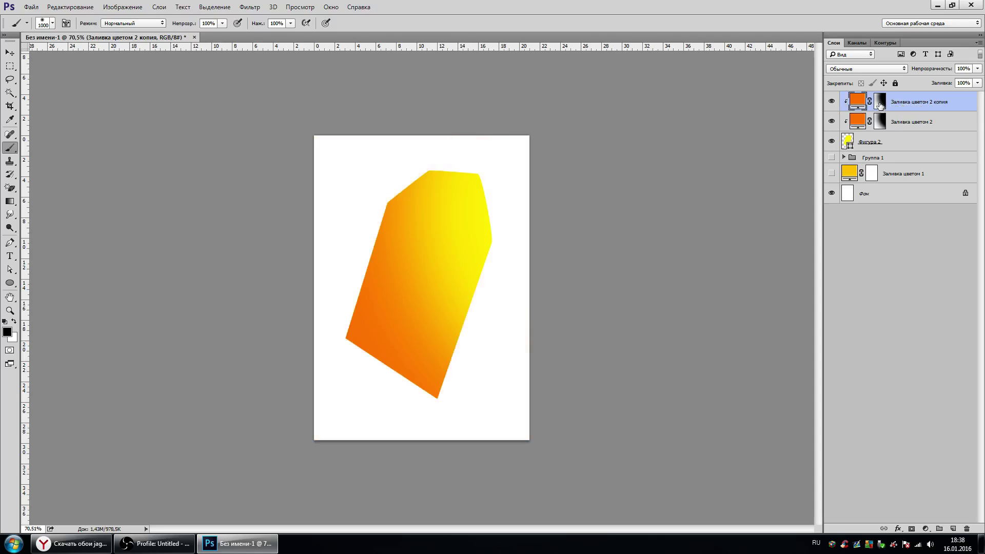
pyautogui.rightClick(880, 103)
pyautogui.click(892, 107)
pyautogui.doubleClick(857, 101)
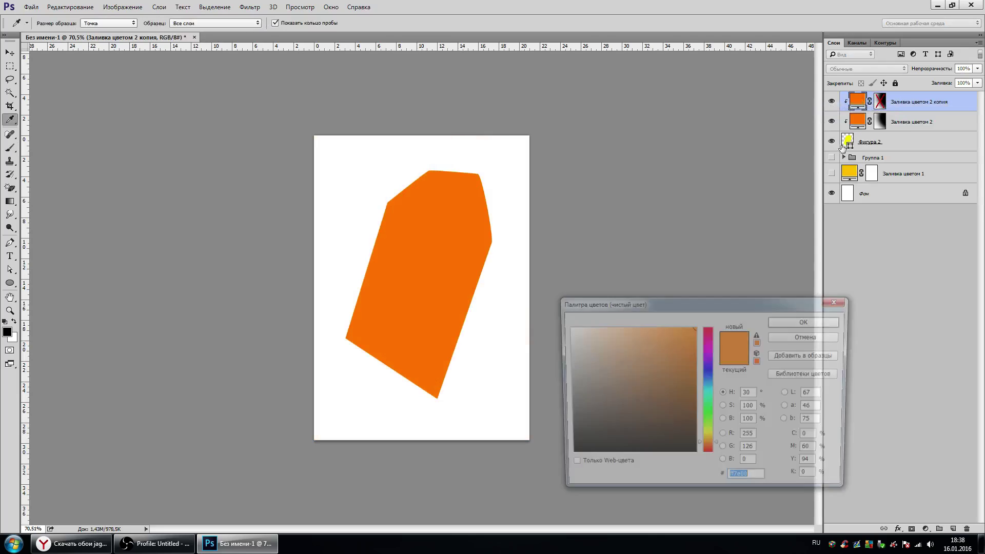
pyautogui.moveTo(721, 449); pyautogui.dragTo(720, 454)
pyautogui.click(808, 321)
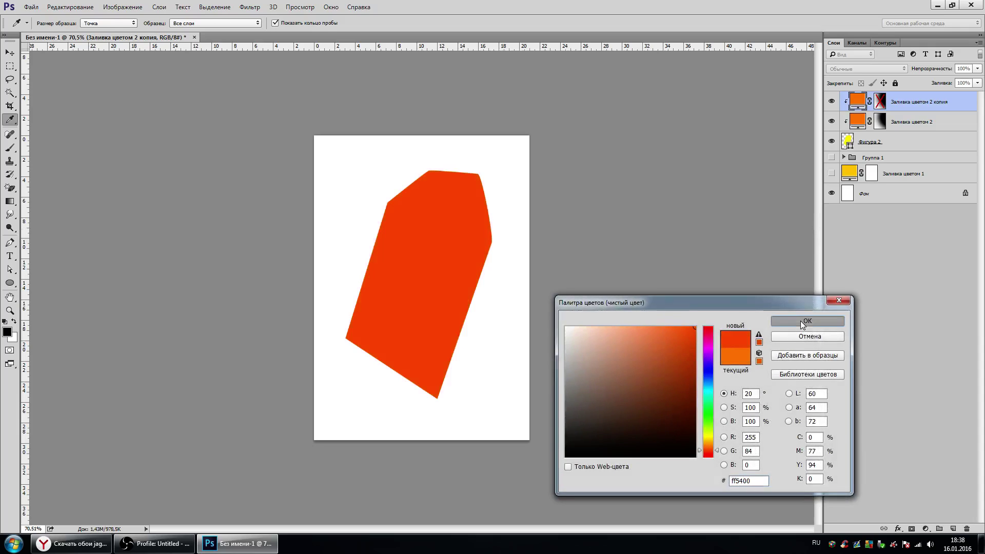
# Step: Replace the red copy's mask with a fresh one and paint black to leave an orange-yellow glow
pyautogui.rightClick(879, 102)
pyautogui.click(874, 126)
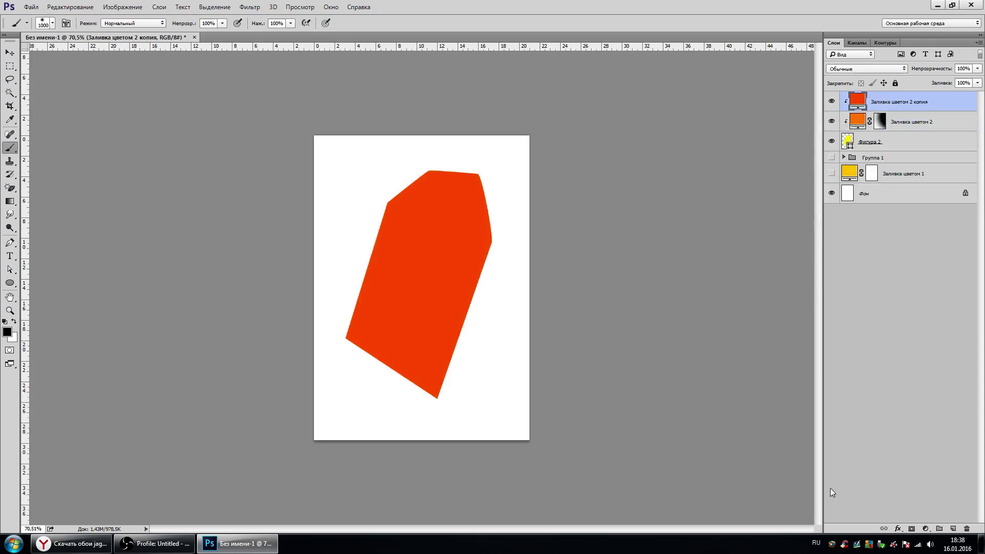
pyautogui.click(911, 528)
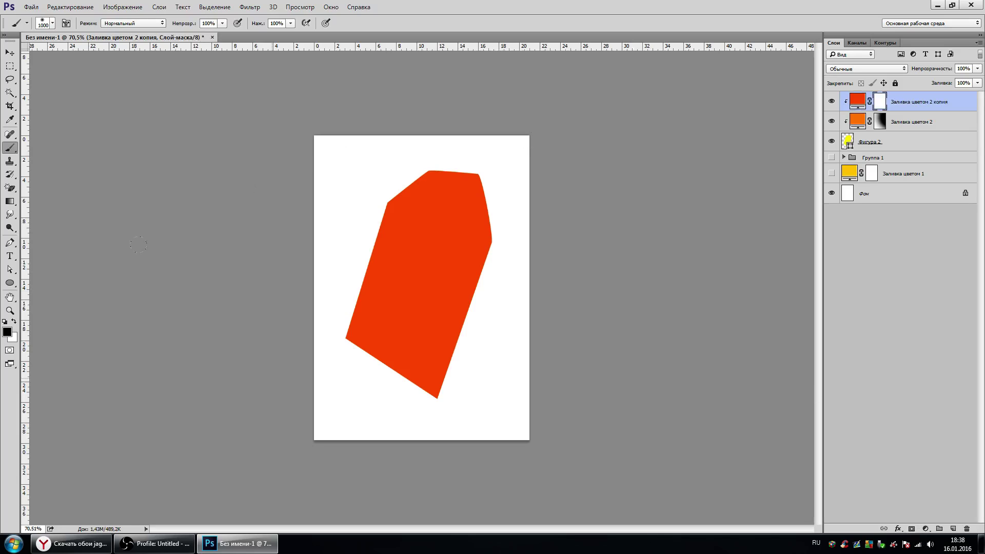
pyautogui.moveTo(359, 333); pyautogui.dragTo(410, 359)
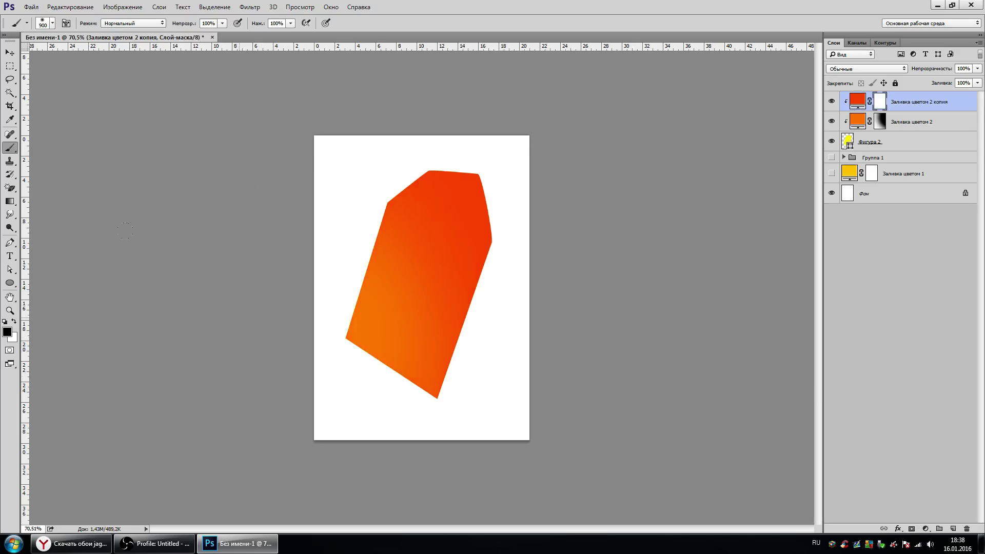
pyautogui.moveTo(400, 257); pyautogui.dragTo(472, 231)
pyautogui.press('[')
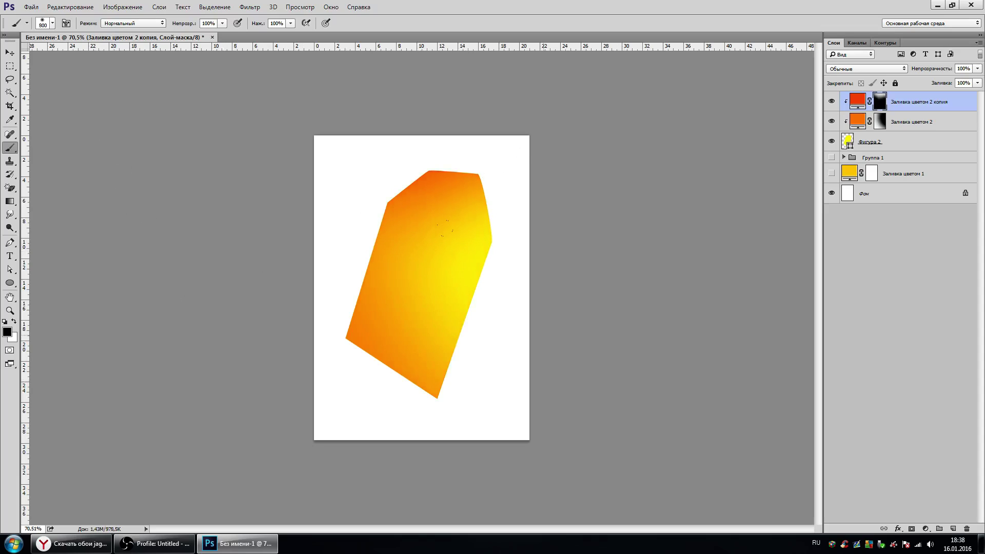
# Step: Duplicate Заливка цветом 2 and recolour the copy purple
pyautogui.click(910, 121)
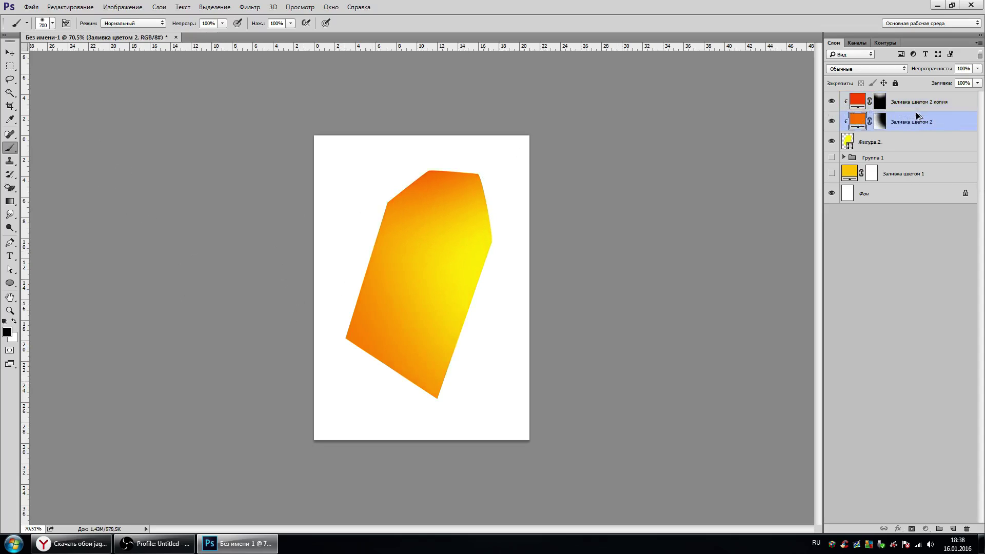
pyautogui.hotkey('ctrl', 'j')
pyautogui.doubleClick(857, 121)
pyautogui.moveTo(712, 374); pyautogui.dragTo(709, 352)
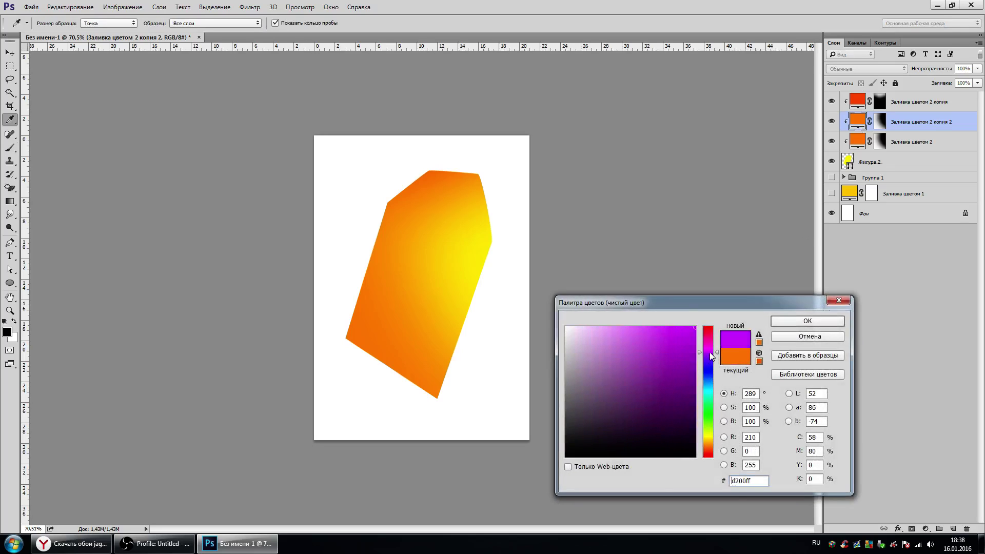
pyautogui.click(807, 320)
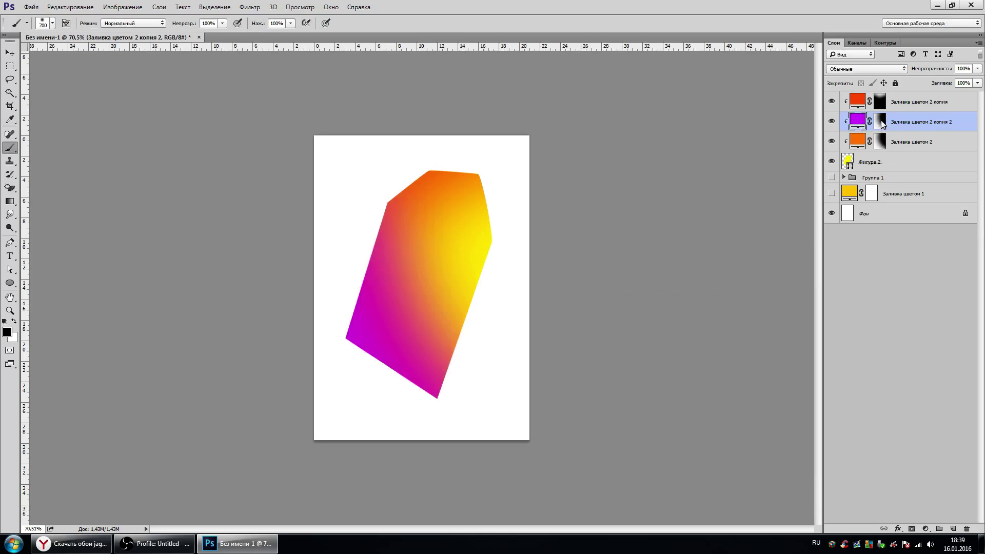
# Step: Paint the purple layer's mask with an 800 px brush, leaving magenta only at the lower-left
pyautogui.click(880, 121)
pyautogui.moveTo(390, 256); pyautogui.dragTo(418, 147)
pyautogui.press(']')
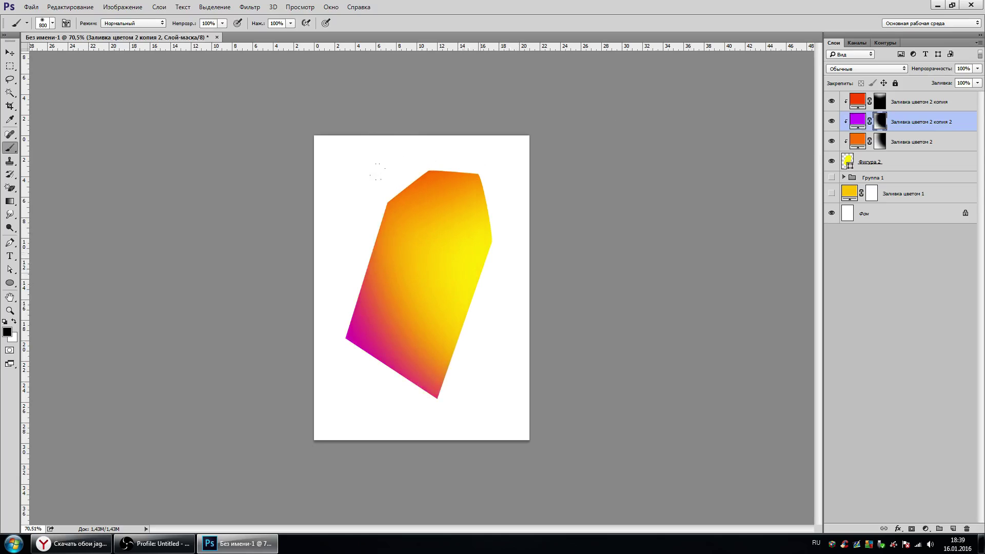
pyautogui.moveTo(405, 192); pyautogui.dragTo(438, 61)
pyautogui.click(436, 349)
pyautogui.press('[')
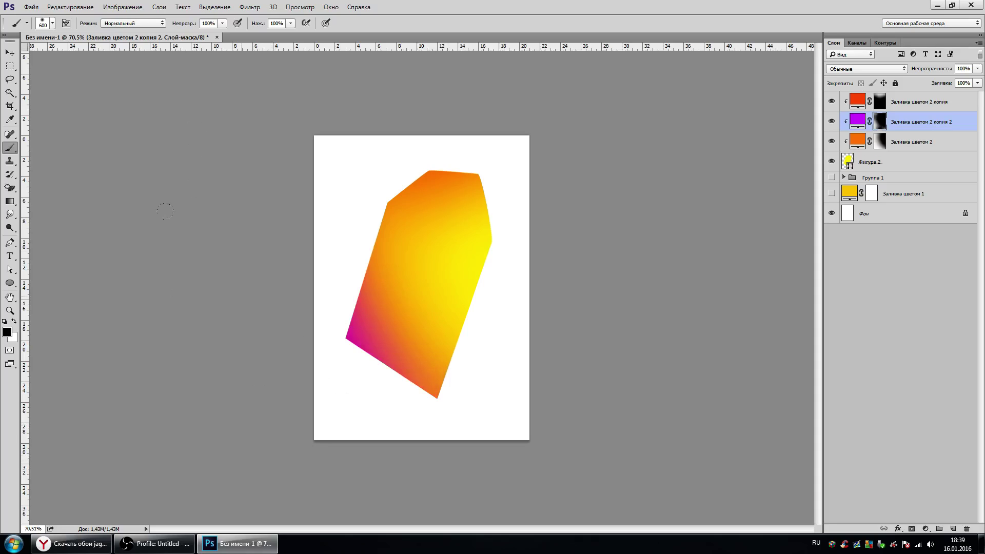
pyautogui.click(890, 161)
# Step: Release the fill layers from Фигура 2 and hide the three colour fills
pyautogui.keyDown('shift'); pyautogui.click(905, 102); pyautogui.keyUp('shift')
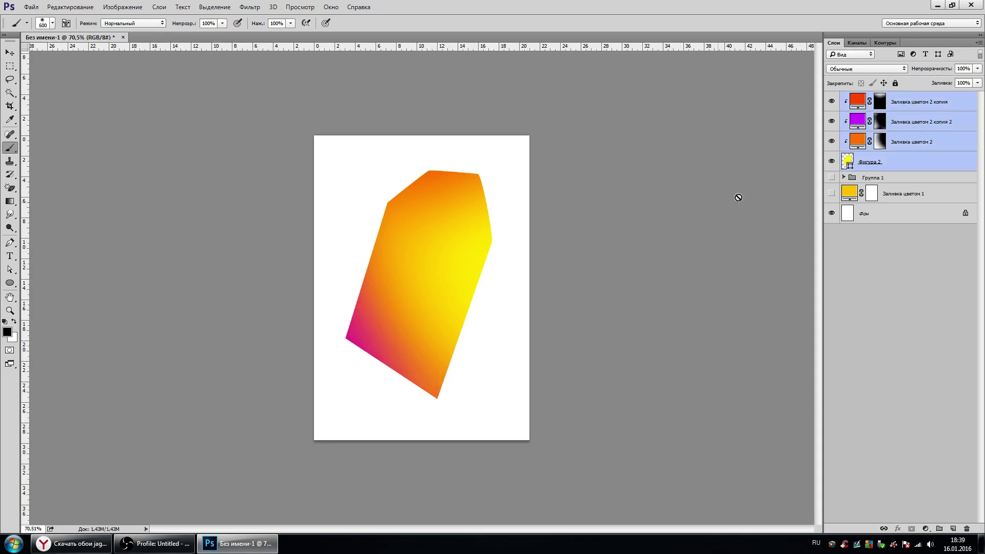
pyautogui.click(831, 162)
pyautogui.click(831, 162)
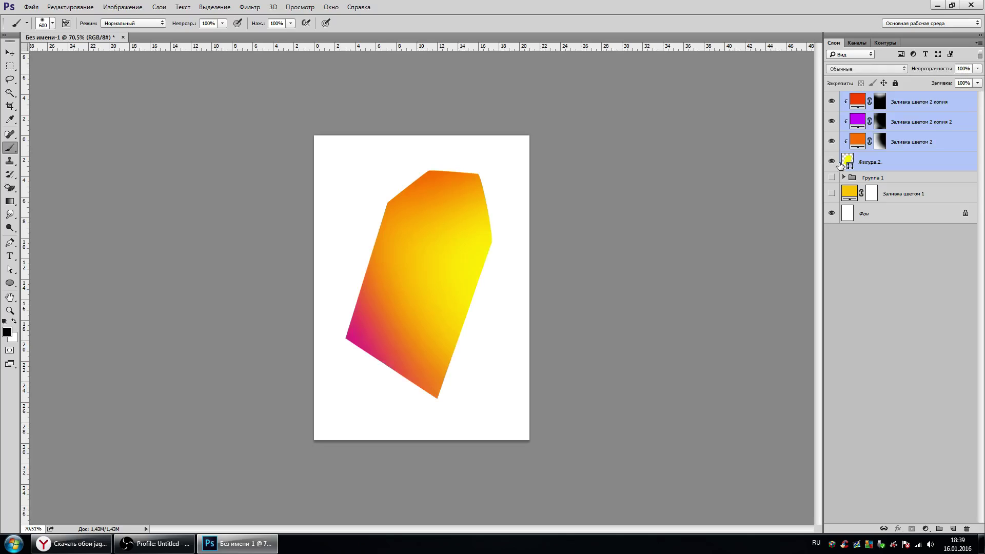
pyautogui.click(849, 163)
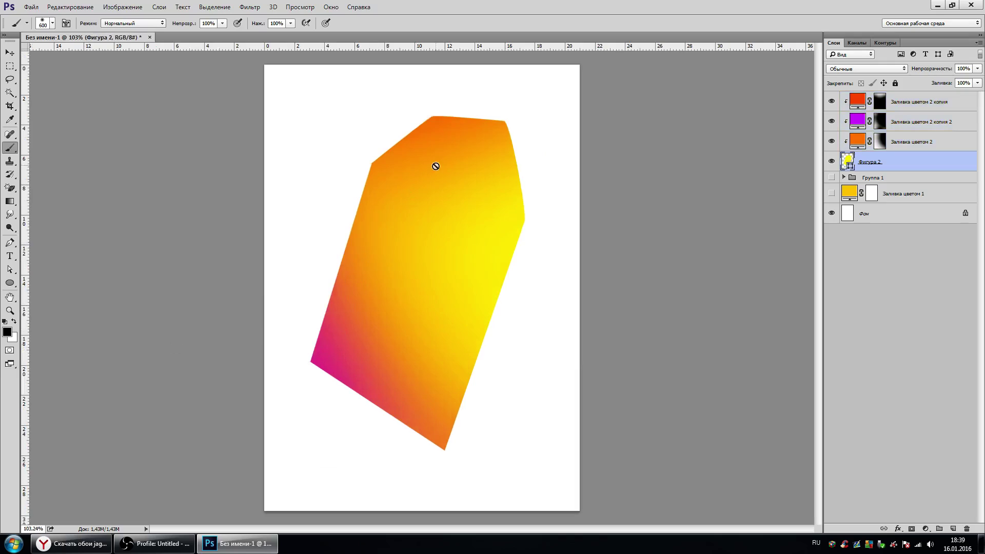
pyautogui.scroll(2, 400, 287)
pyautogui.scroll(-3, 501, 178)
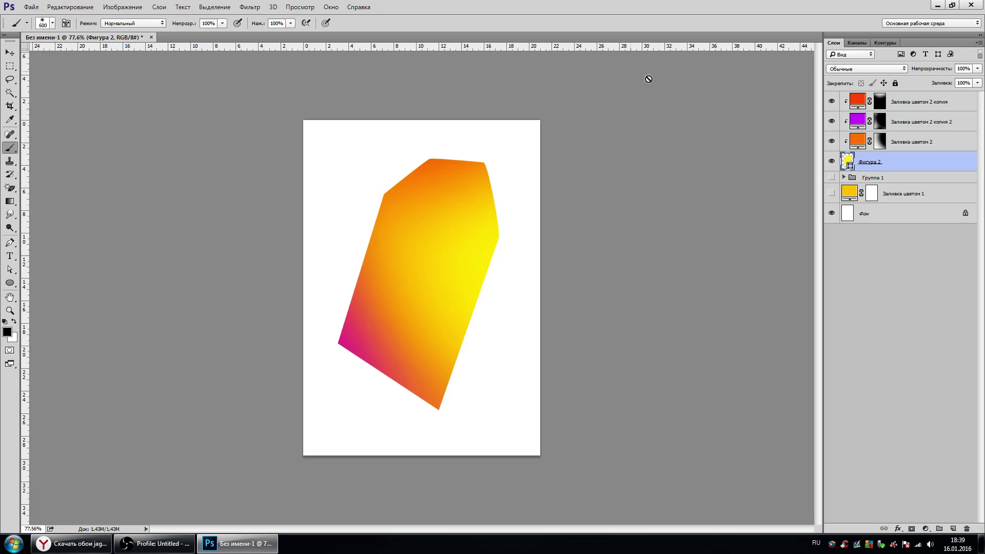
pyautogui.click(911, 146)
pyautogui.hotkey('ctrl', 'alt', 'g')
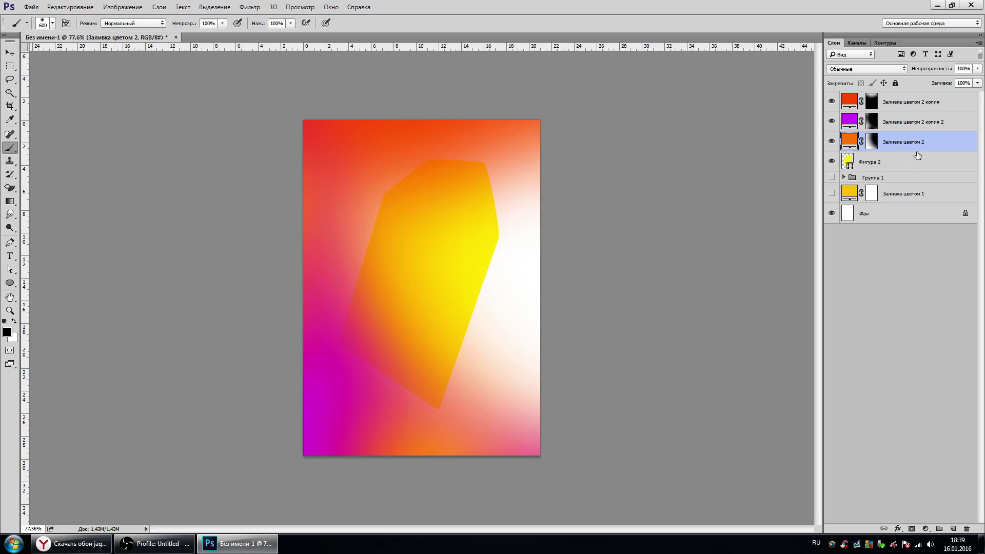
pyautogui.click(832, 141)
pyautogui.moveTo(831, 122); pyautogui.dragTo(832, 161)
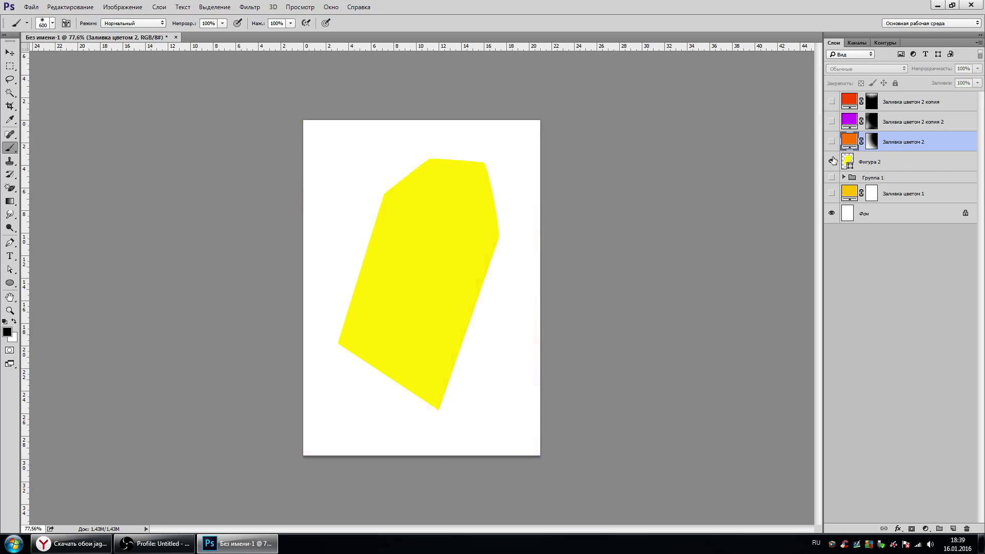
# Step: Delete Фигура 2, Группа 1 and Заливка цветом 1, then add a new empty layer
pyautogui.click(869, 164)
pyautogui.press('Delete')
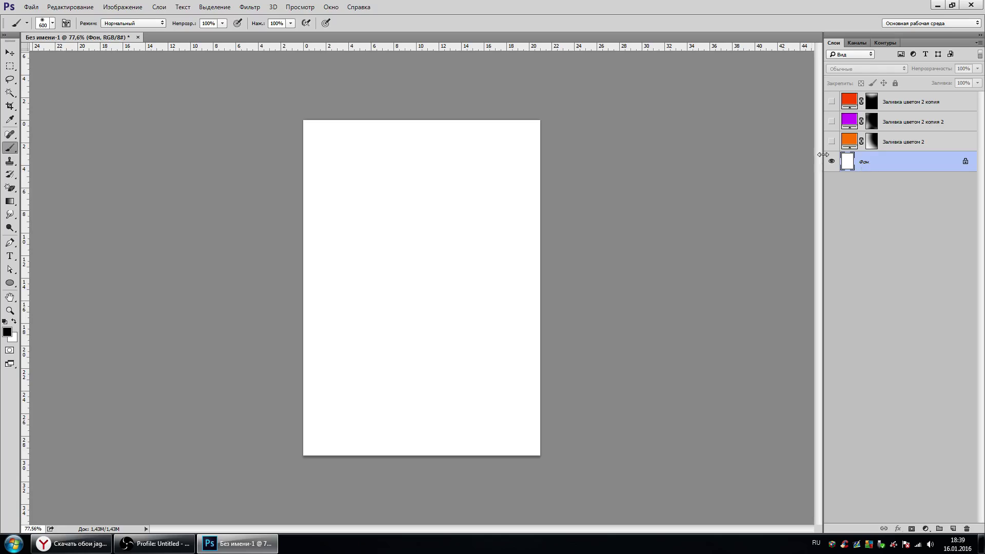
pyautogui.click(952, 528)
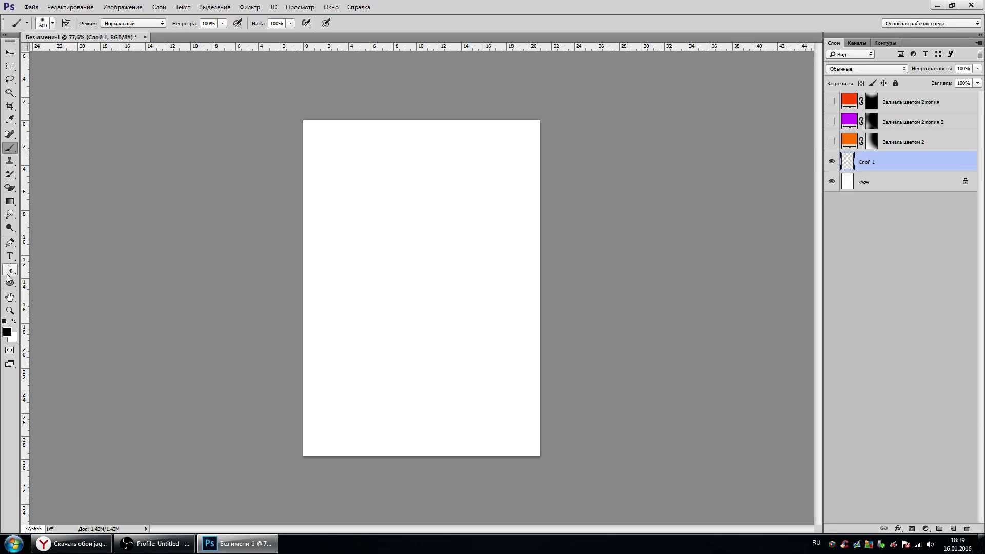
# Step: Draw a yellow-filled circle near the page centre with the Ellipse tool
pyautogui.click(10, 282)
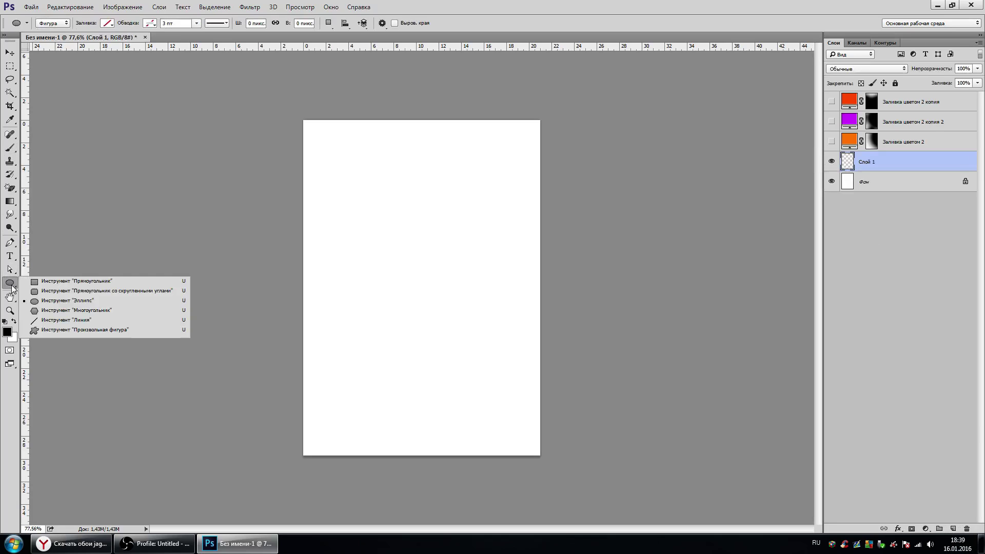
pyautogui.click(60, 301)
pyautogui.moveTo(351, 208)
pyautogui.mouseDown()
pyautogui.moveTo(497, 365)
pyautogui.moveTo(473, 329)
pyautogui.mouseUp()
pyautogui.click(107, 23)
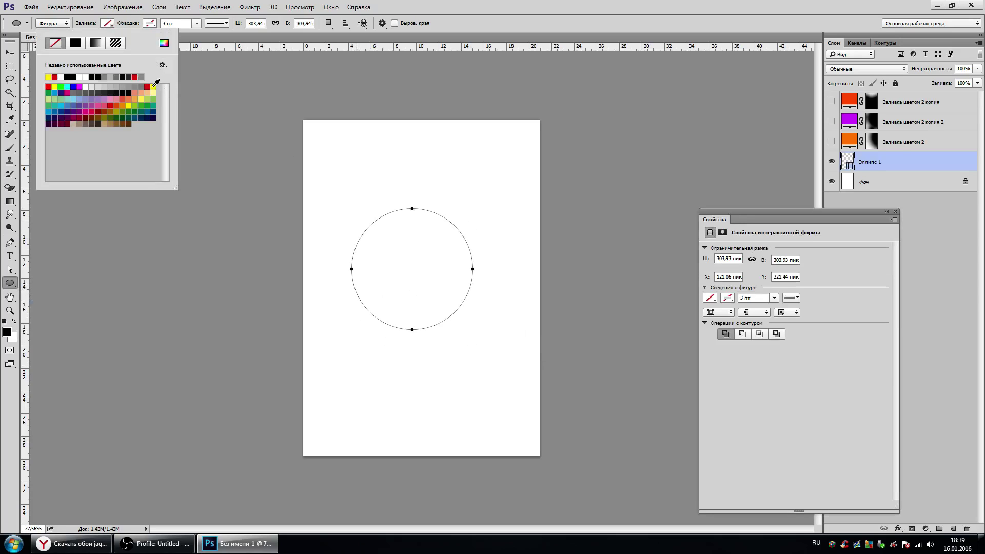
pyautogui.click(153, 87)
pyautogui.click(894, 215)
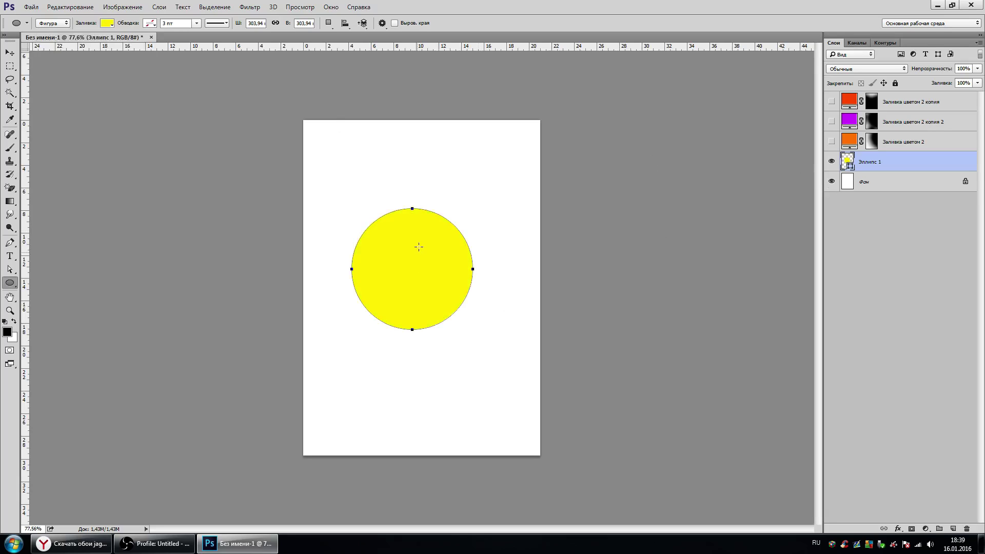
# Step: Show the orange, purple and red fill layers and clip each to the circle
pyautogui.click(903, 140)
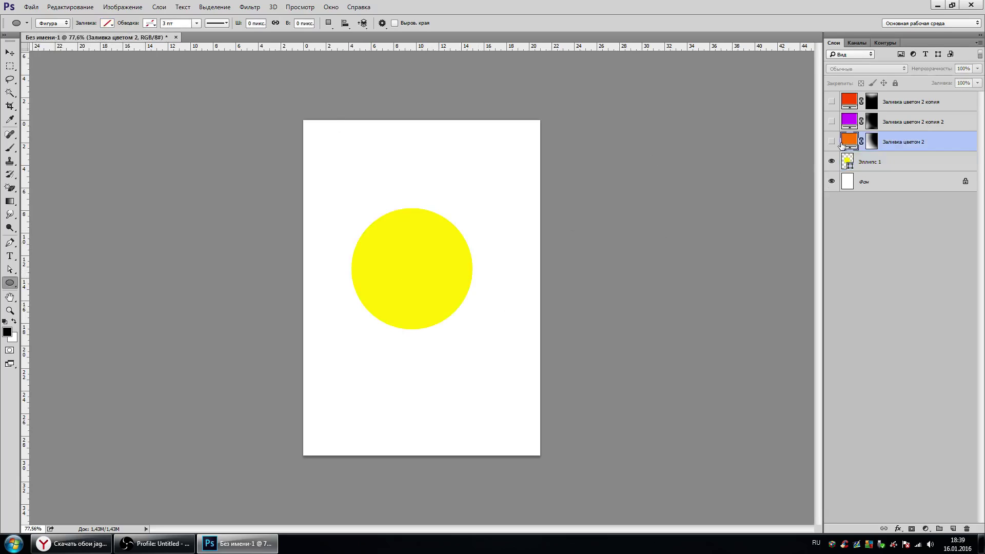
pyautogui.click(832, 142)
pyautogui.keyDown('alt'); pyautogui.click(895, 151); pyautogui.keyUp('alt')
pyautogui.click(831, 121)
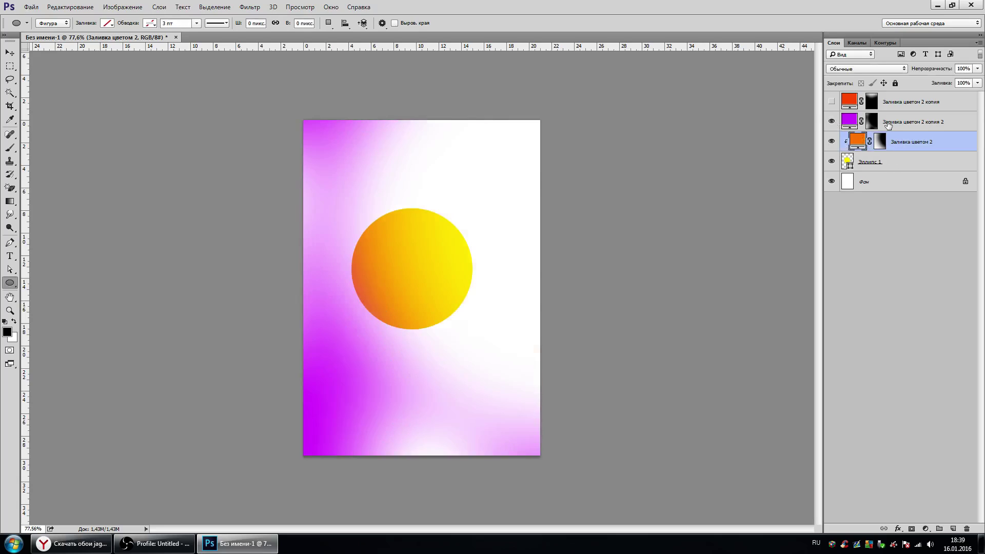
pyautogui.click(889, 127)
pyautogui.keyDown('alt'); pyautogui.click(890, 130); pyautogui.keyUp('alt')
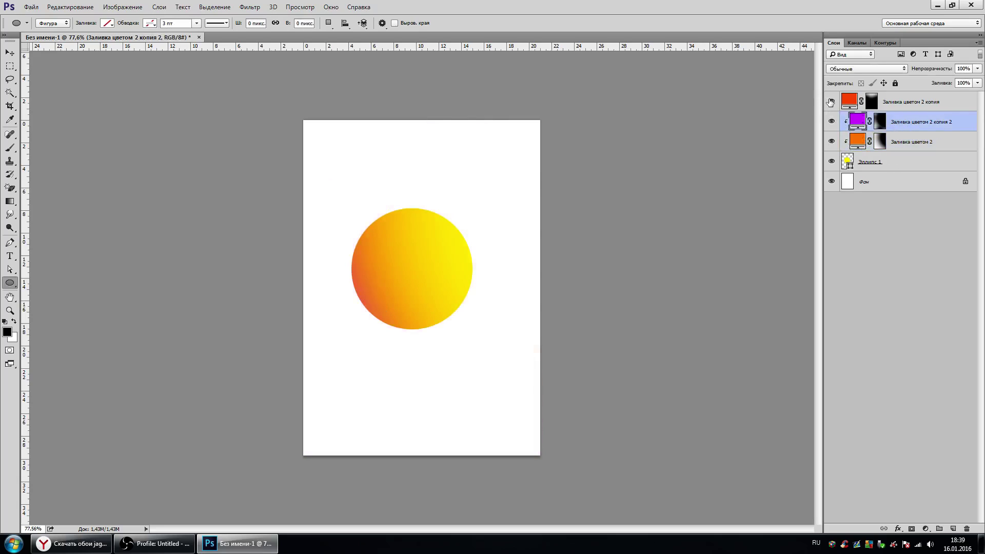
pyautogui.click(831, 102)
pyautogui.click(908, 112)
pyautogui.keyDown('alt'); pyautogui.click(907, 111); pyautogui.keyUp('alt')
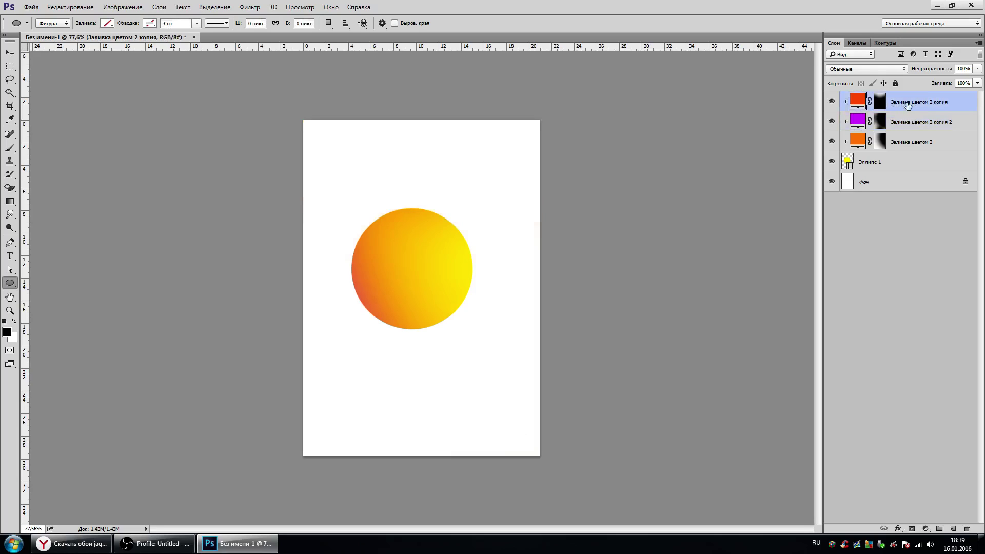
# Step: Shift the red and orange fills with the Move tool to rebalance the gradient
pyautogui.click(10, 52)
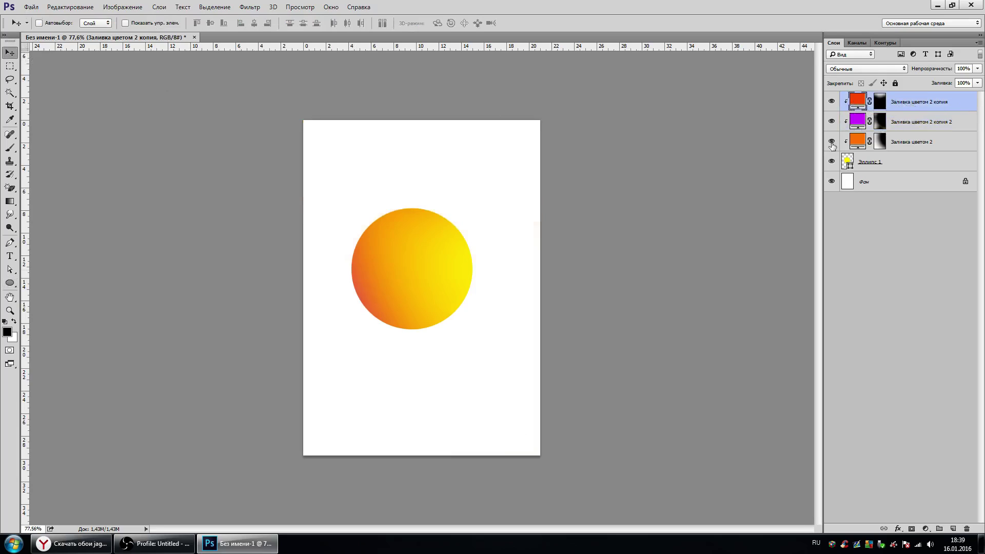
pyautogui.moveTo(402, 292); pyautogui.dragTo(488, 158)
pyautogui.click(911, 142)
pyautogui.moveTo(501, 261)
pyautogui.mouseDown()
pyautogui.moveTo(468, 285)
pyautogui.moveTo(472, 259)
pyautogui.moveTo(474, 278)
pyautogui.moveTo(462, 260)
pyautogui.moveTo(503, 271)
pyautogui.mouseUp()
pyautogui.click(923, 122)
# Step: Move the Эллипс 1 circle with its fills higher and slightly right
pyautogui.click(900, 163)
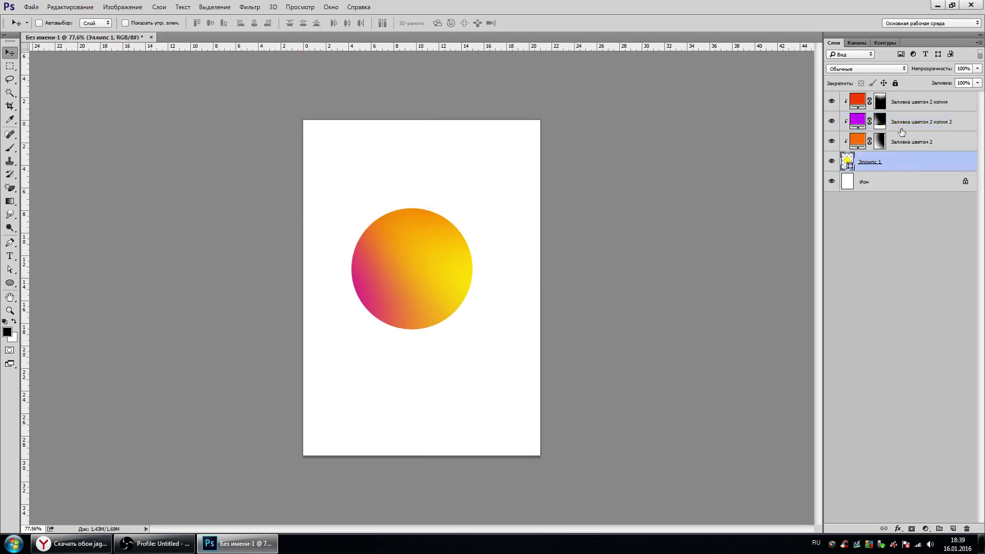
pyautogui.keyDown('shift'); pyautogui.click(907, 102); pyautogui.keyUp('shift')
pyautogui.moveTo(419, 269)
pyautogui.mouseDown()
pyautogui.moveTo(437, 224)
pyautogui.moveTo(428, 235)
pyautogui.mouseUp()
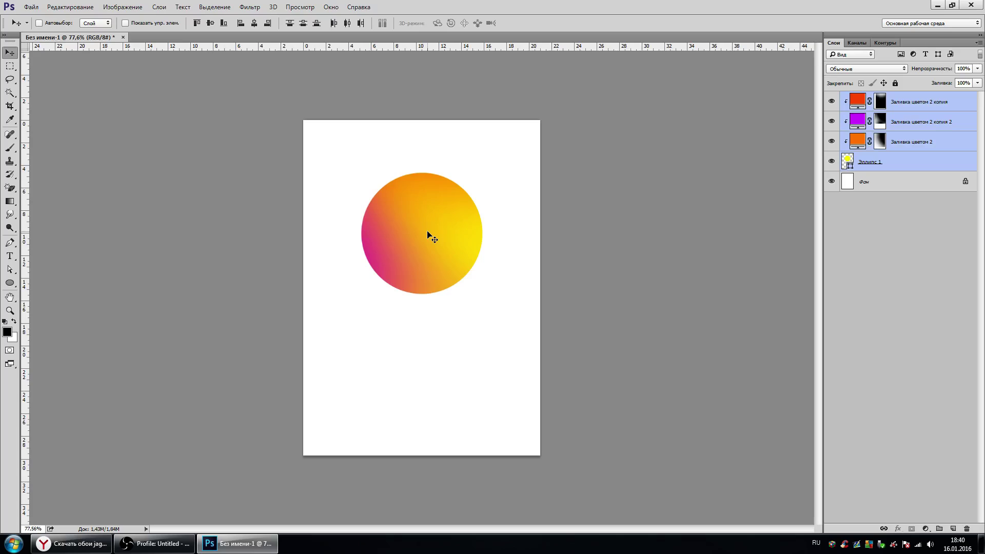